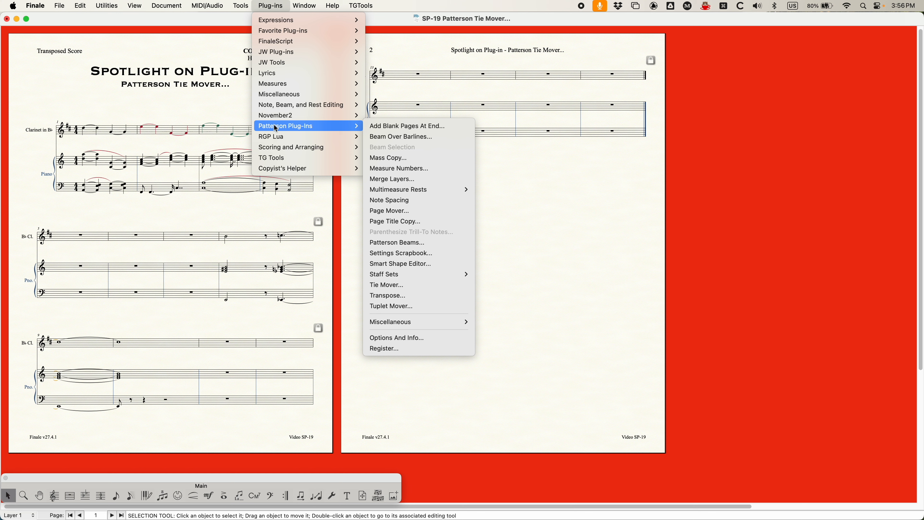
Open the Patterson Tie Mover plug-in and select the entire score as its target.
mouse_move(344, 127)
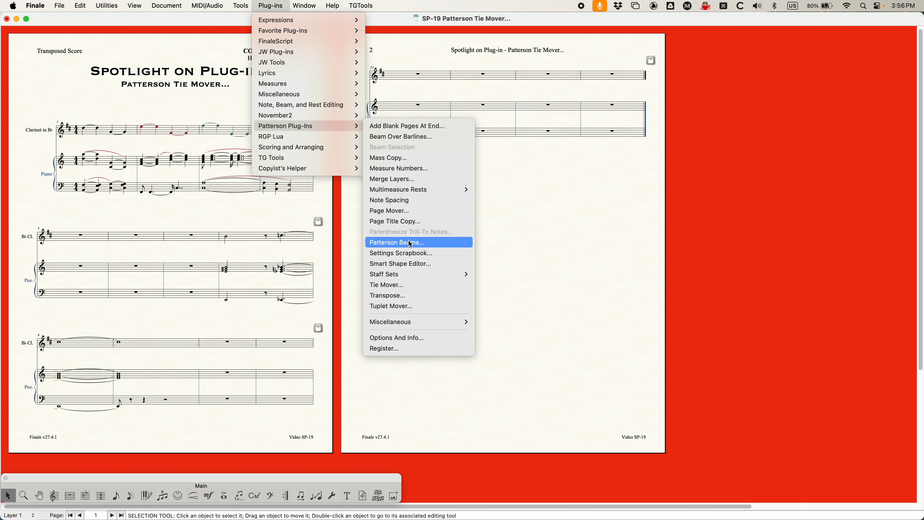
click(407, 287)
drag(547, 83, 426, 105)
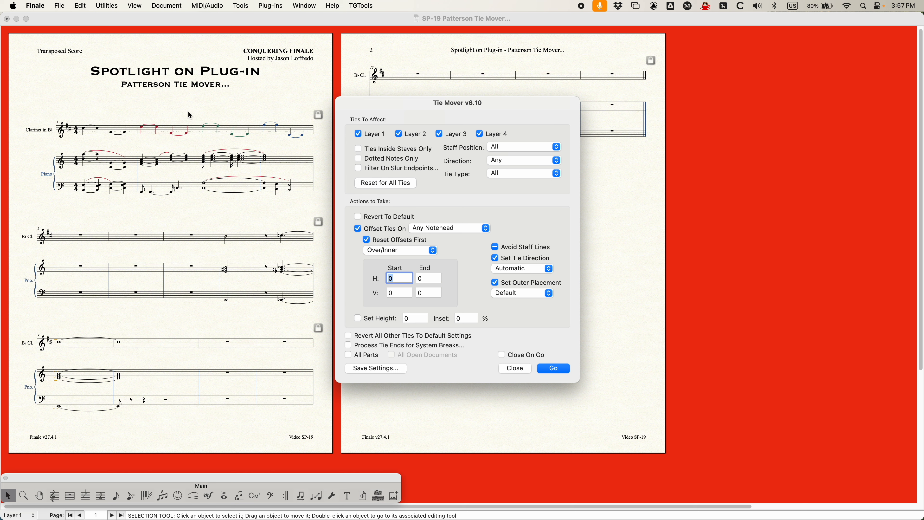
click(239, 99)
key(super+a)
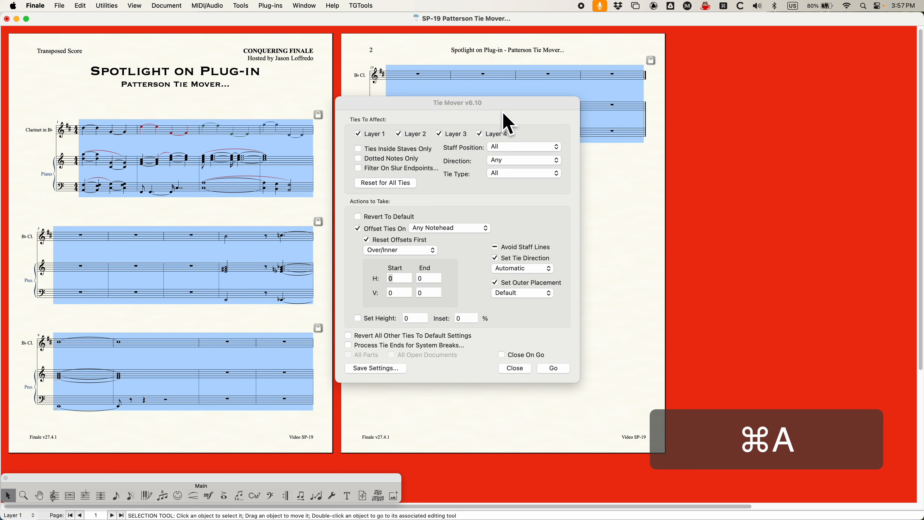
click(392, 101)
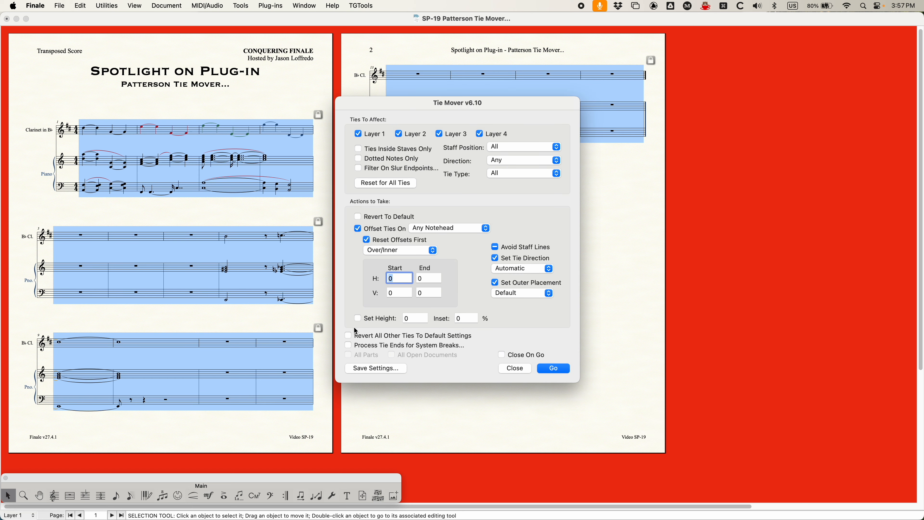
Enable a tie height of .5 and apply it to all ties in the score.
click(358, 319)
double_click(415, 319)
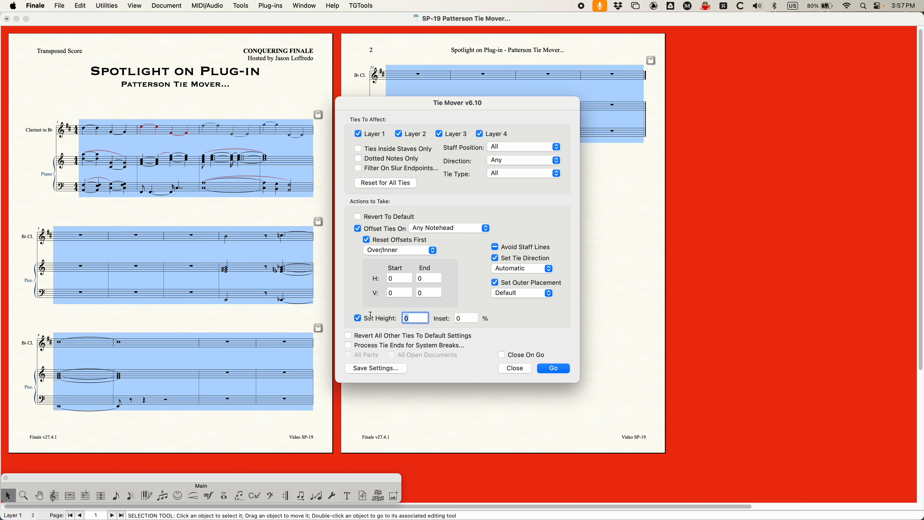
text(.5)
click(555, 368)
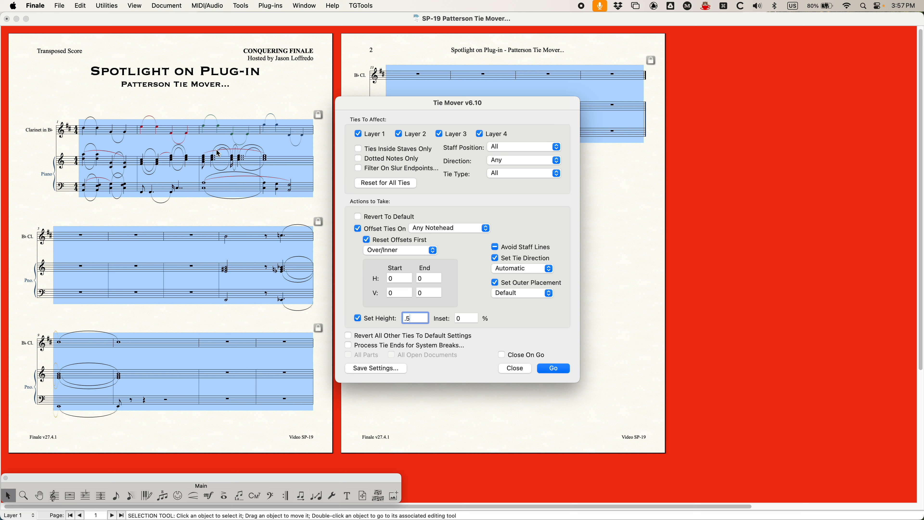
Undo the tie height change on the whole score and return to the Tie Mover settings.
click(242, 203)
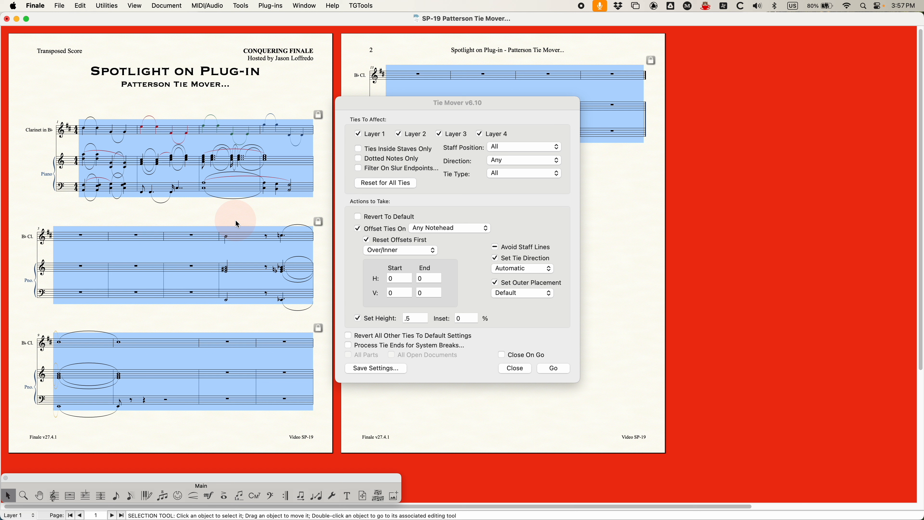
key(cmd+z)
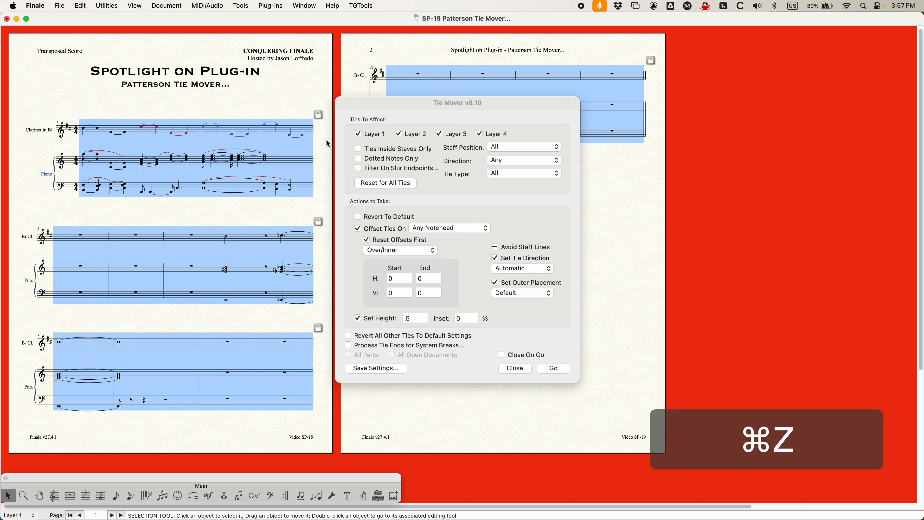
click(427, 102)
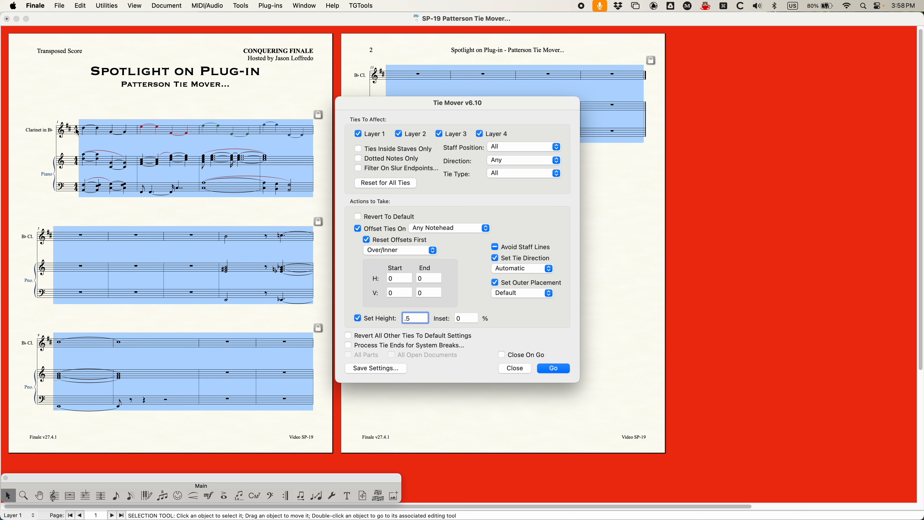
Exclude layers 1 and 3 from Tie Mover and apply the .5 tie height to layers 2 and 4 only.
click(135, 108)
key(super+equal)
key(super+equal)
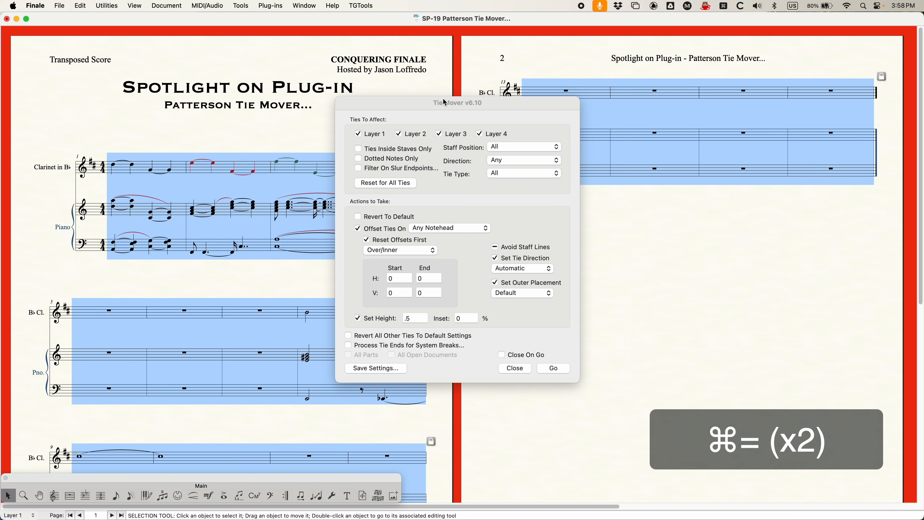
drag(426, 105, 659, 128)
key(super+equal)
click(592, 205)
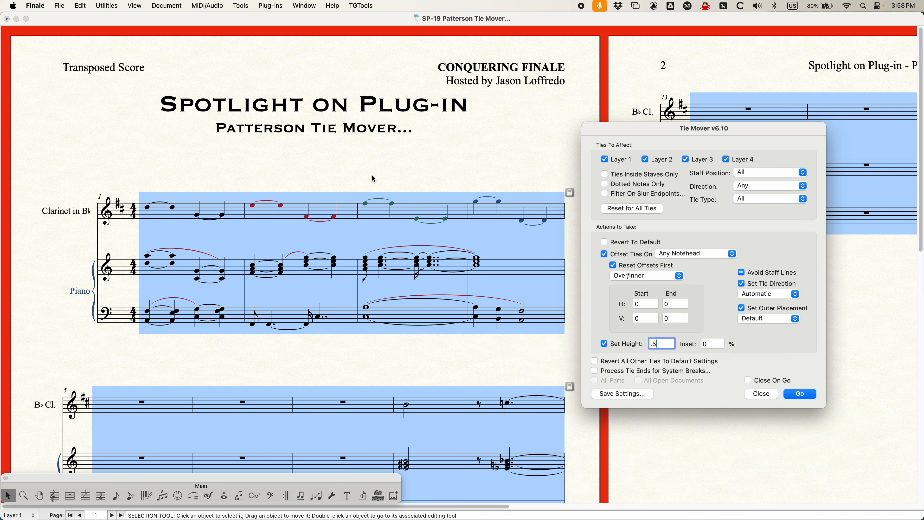
drag(660, 135, 657, 115)
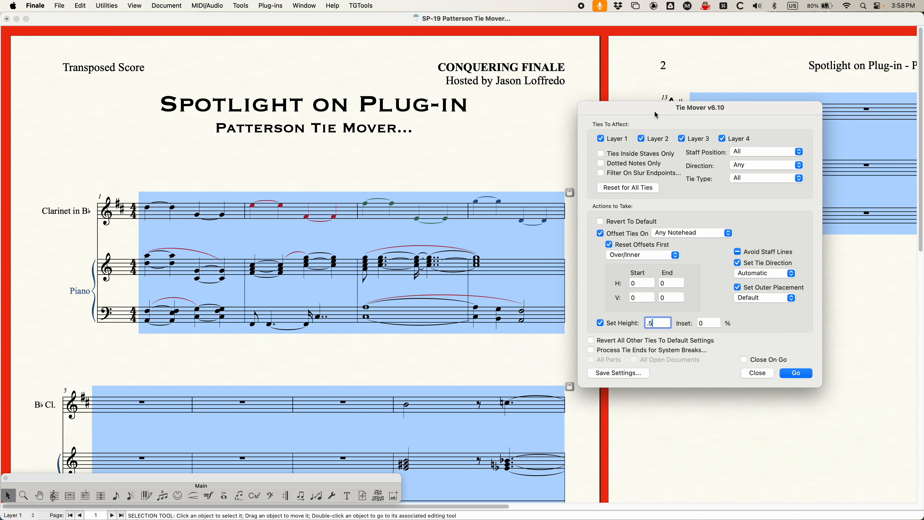
click(601, 139)
click(682, 138)
click(797, 373)
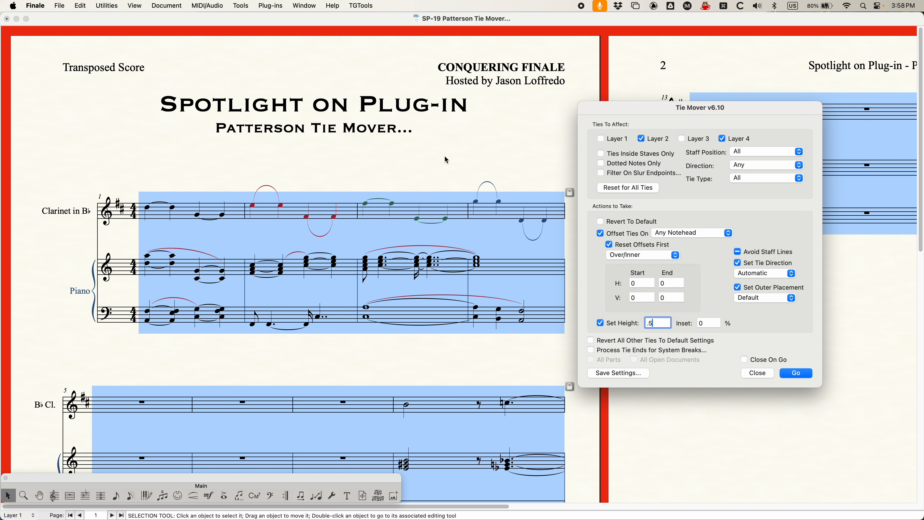
Undo the layer-limited tie change and include all four layers in Tie Mover again.
key(cmd+z)
click(704, 115)
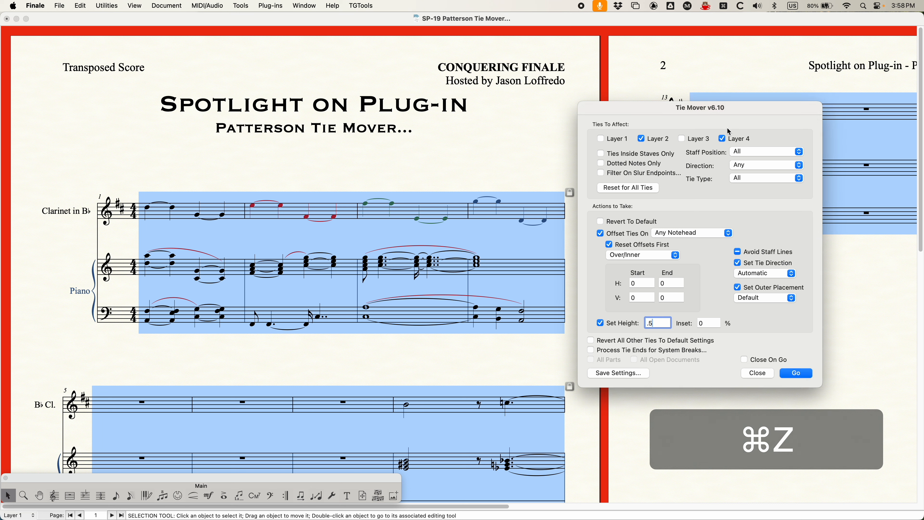
click(682, 139)
click(601, 139)
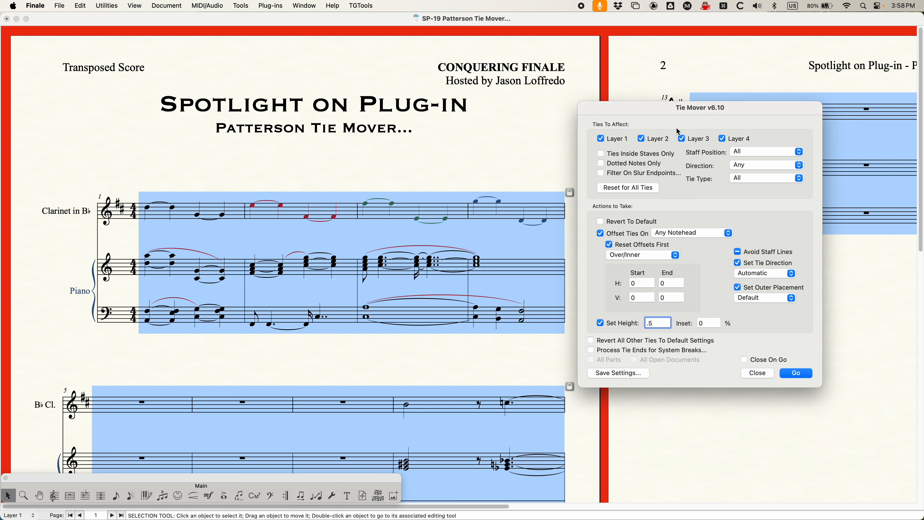
click(722, 138)
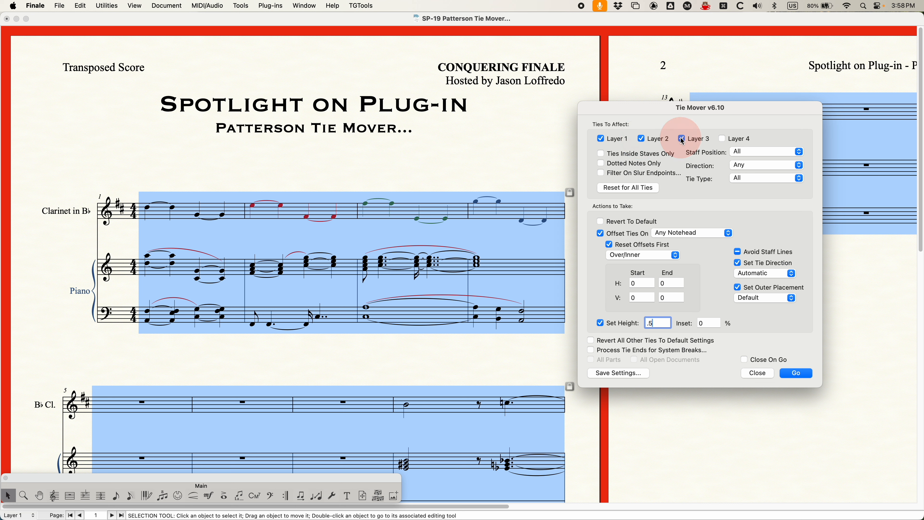
click(722, 138)
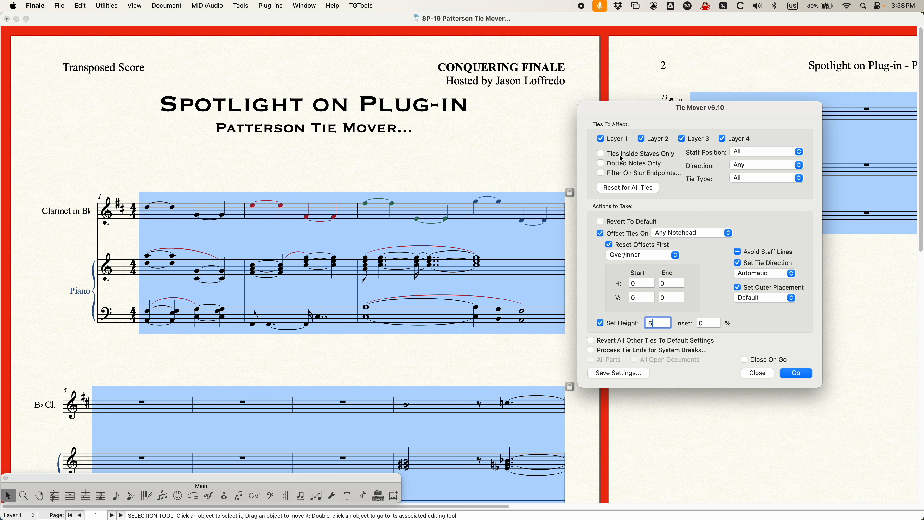
Try the .5 tie height with Ties Inside Staves Only, and undo the change and the restriction.
click(603, 155)
click(789, 374)
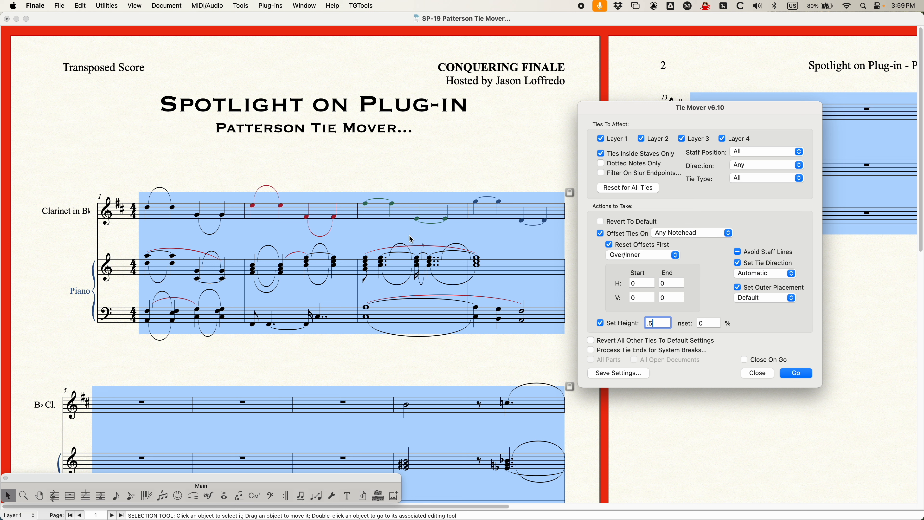
click(370, 168)
key(super+z)
click(664, 115)
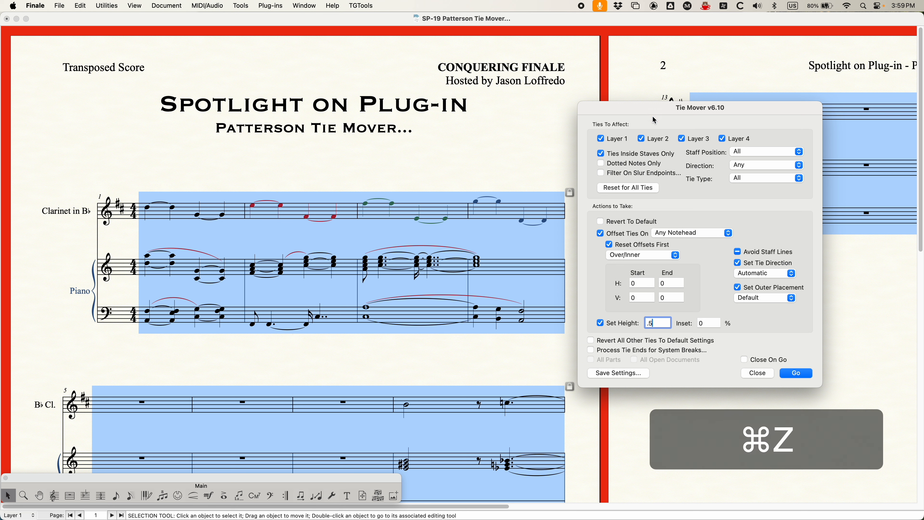
click(601, 153)
Try the .5 tie height with Dotted Notes Only, and undo the change and the restriction.
click(602, 164)
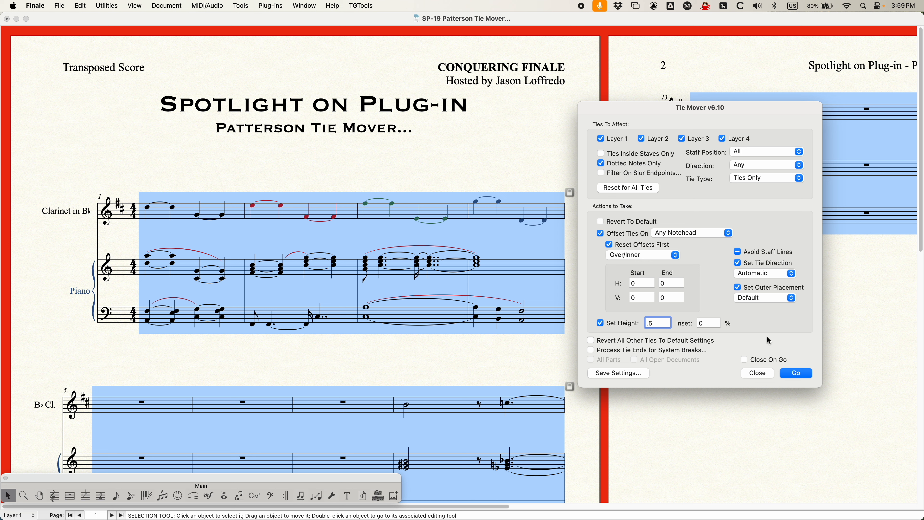
click(802, 373)
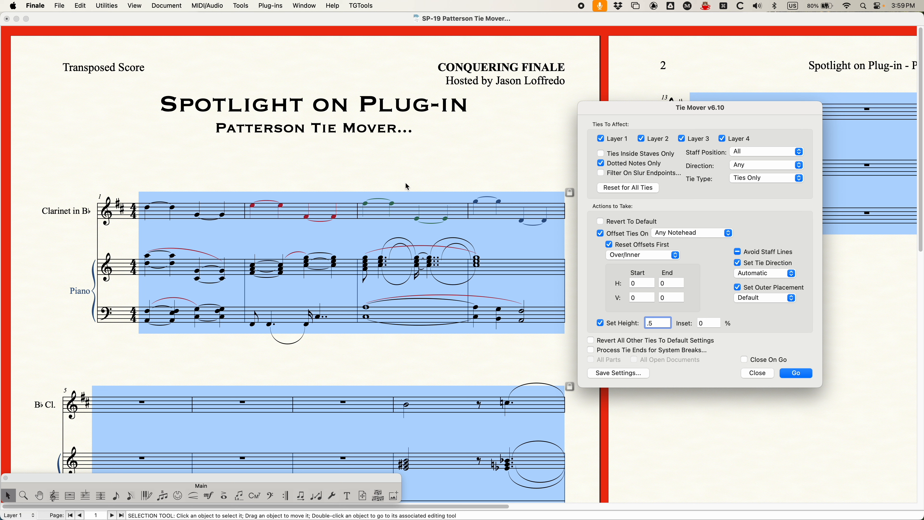
key(super+z)
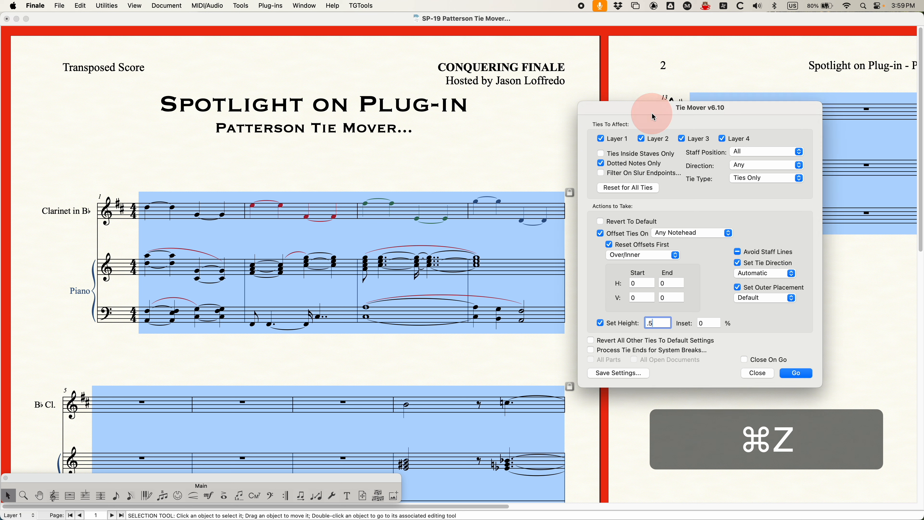
click(602, 164)
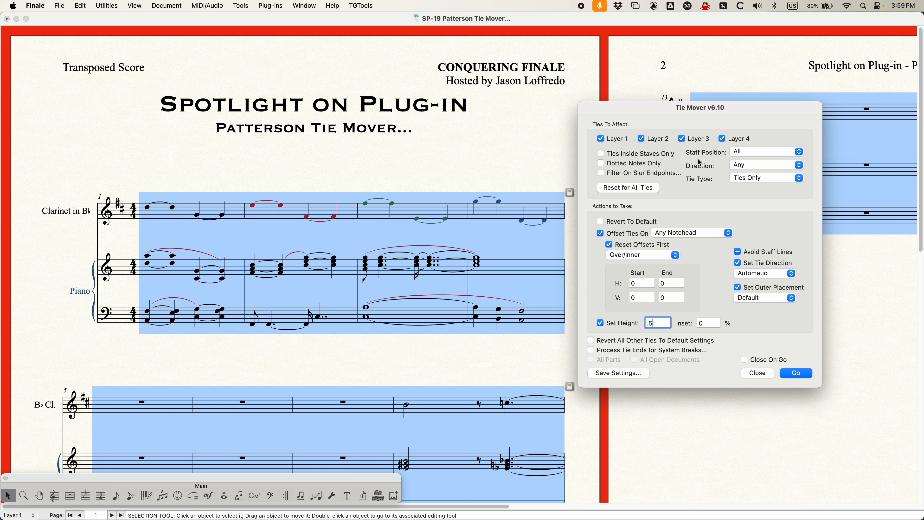
click(602, 174)
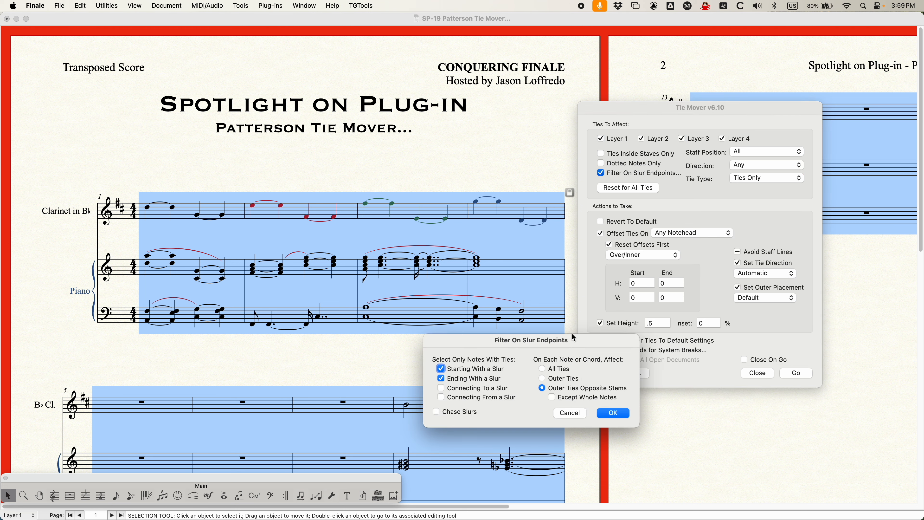
drag(560, 345, 493, 348)
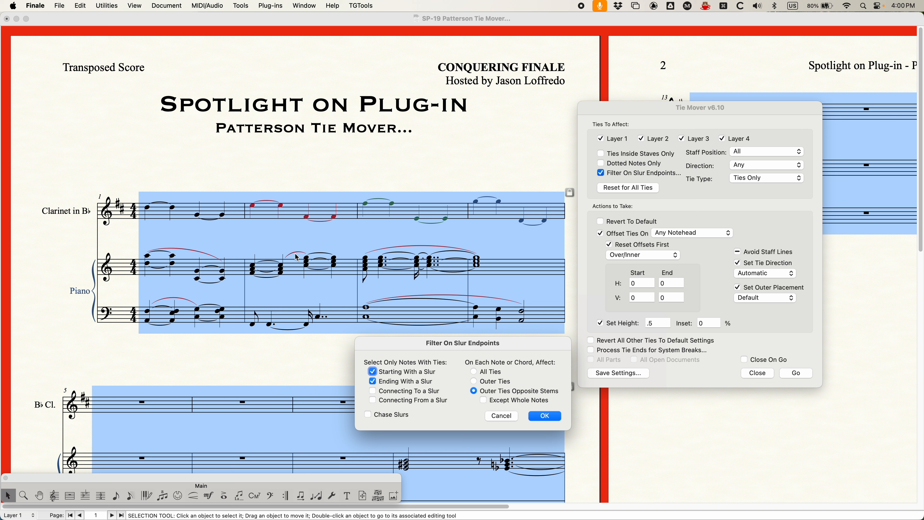
click(407, 394)
click(374, 401)
click(375, 392)
click(374, 401)
click(501, 416)
Select measures 1 to 3 across the clarinet and both piano staves for Tie Mover.
click(198, 174)
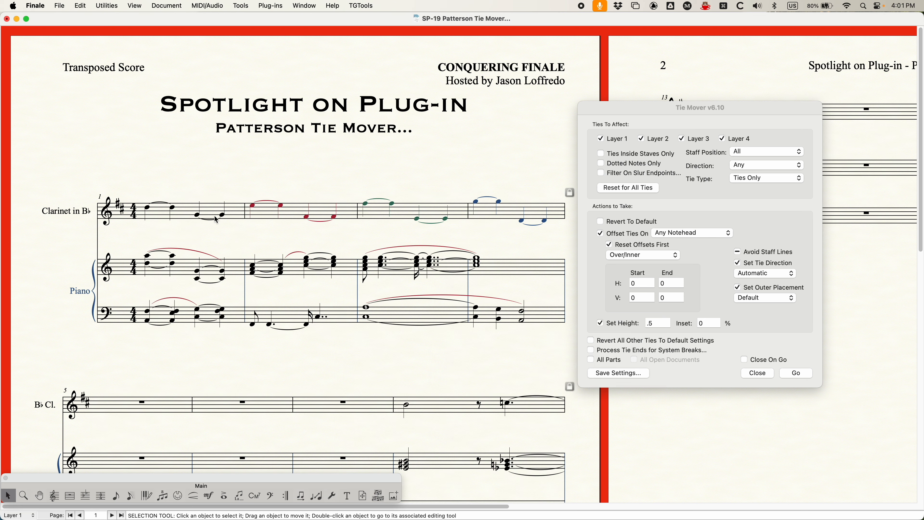
click(218, 219)
shift+click(418, 318)
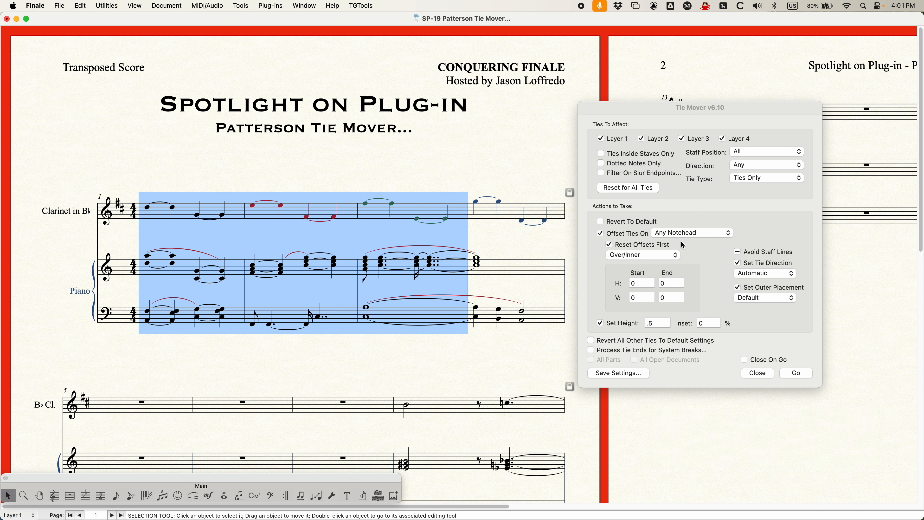
click(693, 214)
Filter on slur endpoints for ties starting with, ending with, connecting to and connecting from a slur, affecting All Ties.
click(601, 173)
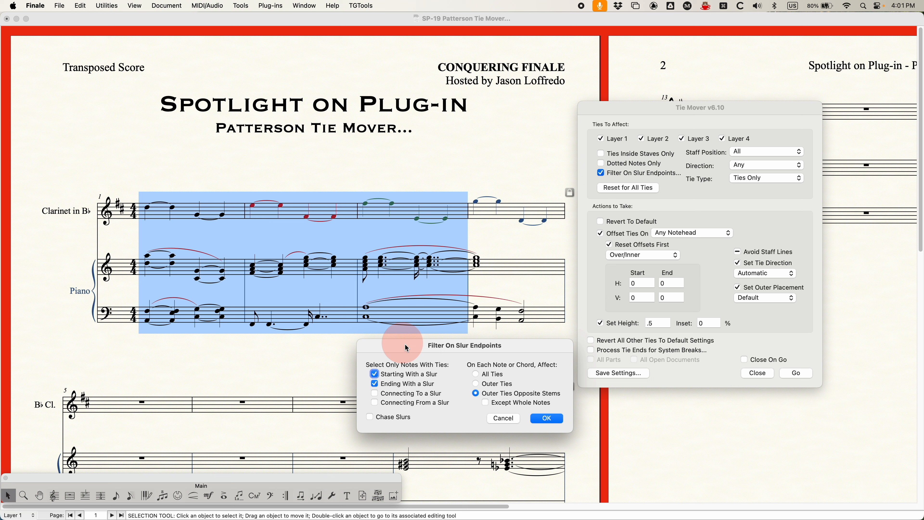
drag(402, 344, 414, 352)
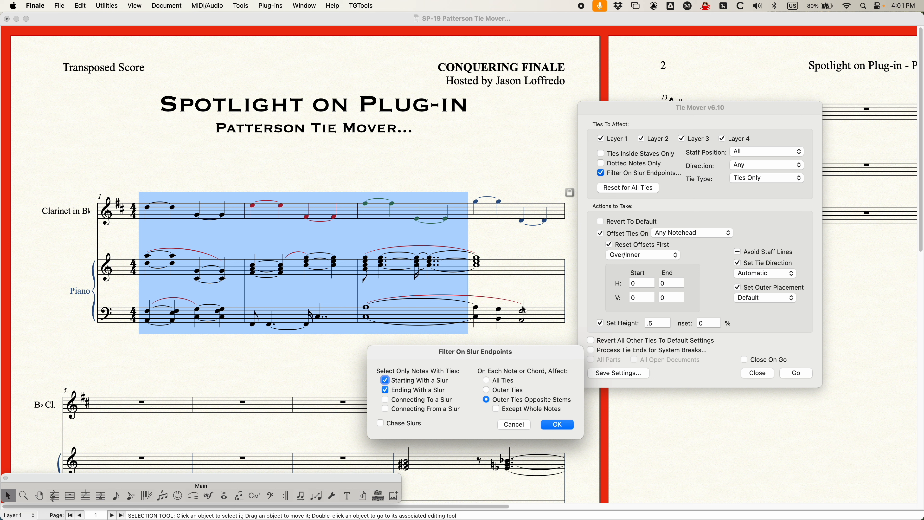
click(380, 423)
click(487, 380)
click(488, 390)
click(487, 400)
click(496, 409)
click(488, 381)
click(487, 390)
click(487, 380)
click(386, 399)
click(386, 409)
click(558, 425)
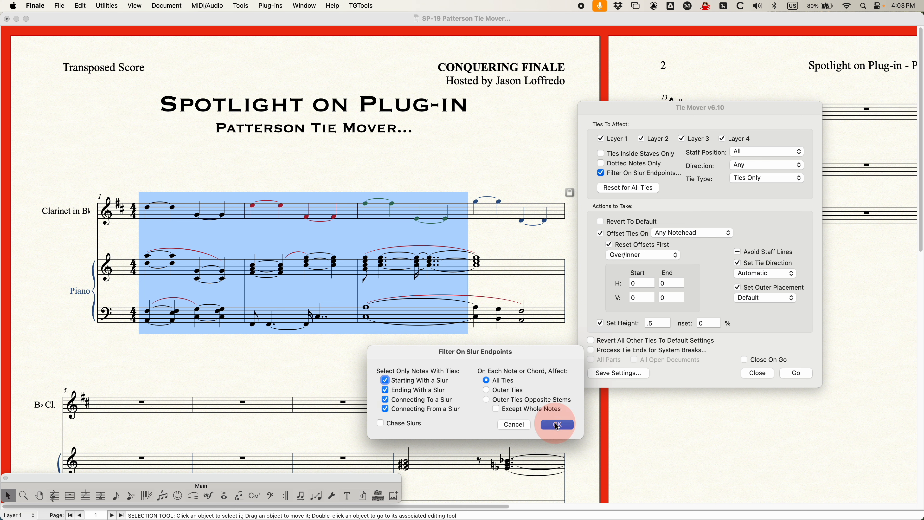
Apply the .5 height to the slur-filtered ties in measures 1 to 3, and undo it.
click(692, 108)
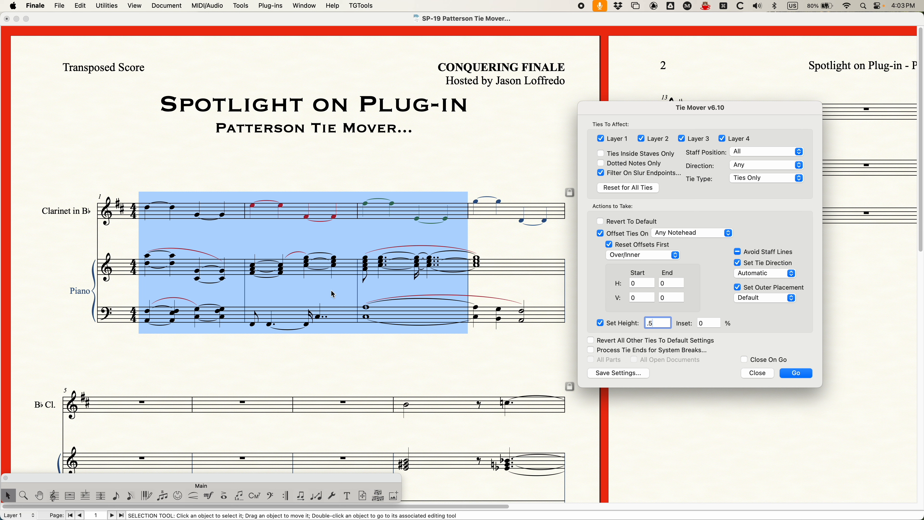
click(797, 374)
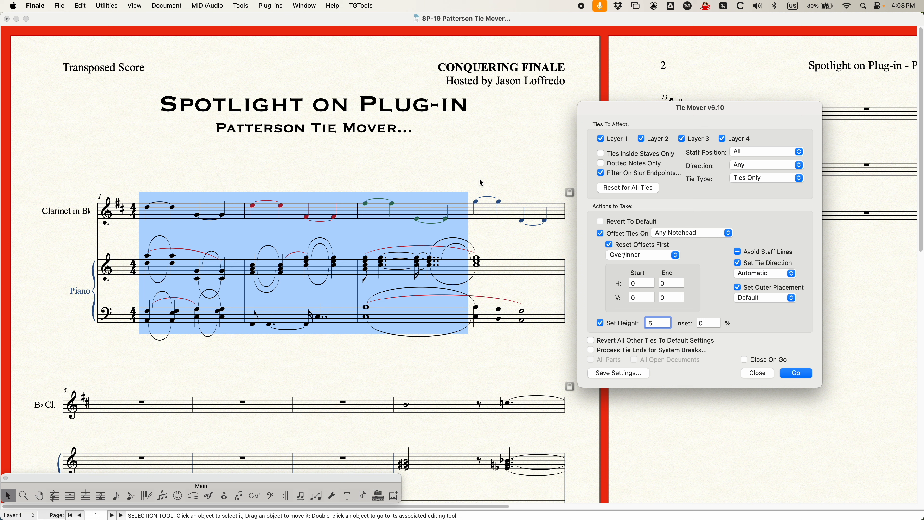
key(super+z)
key(super+z)
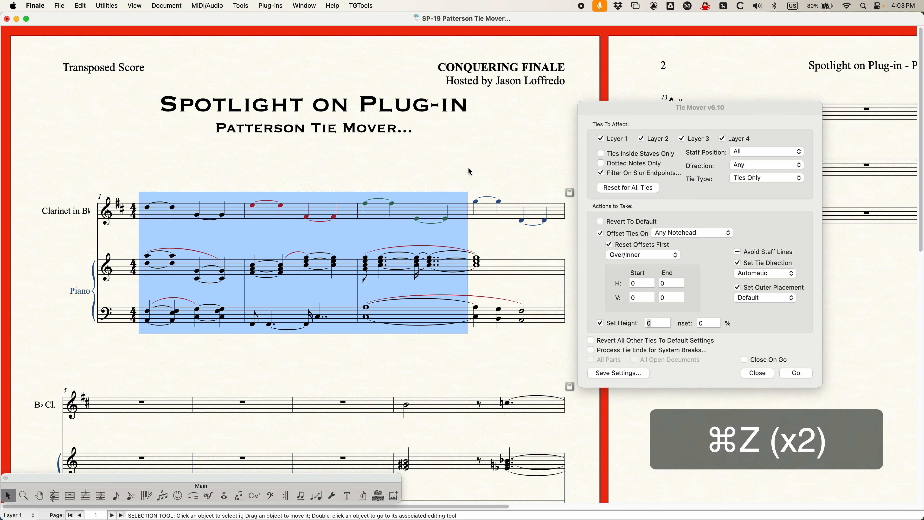
Select the entire score again and return to the Tie Mover settings.
key(super+a)
click(678, 109)
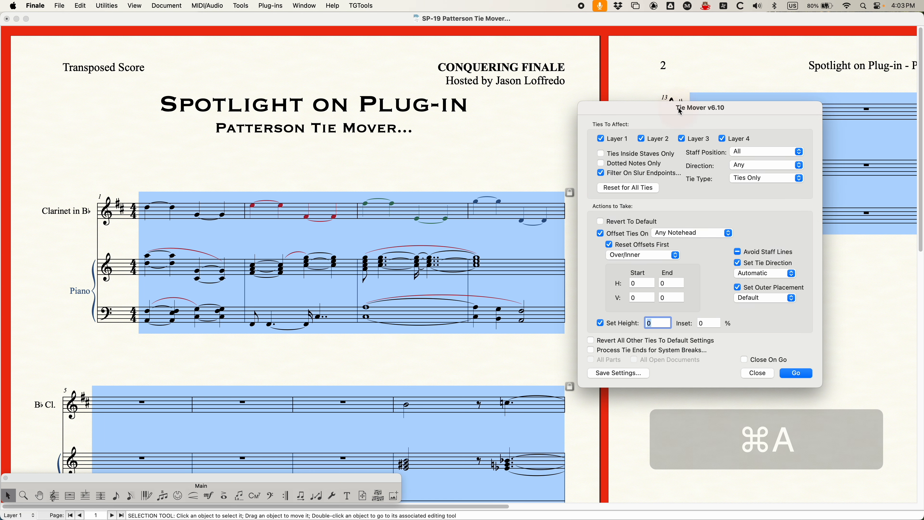
drag(660, 108, 657, 104)
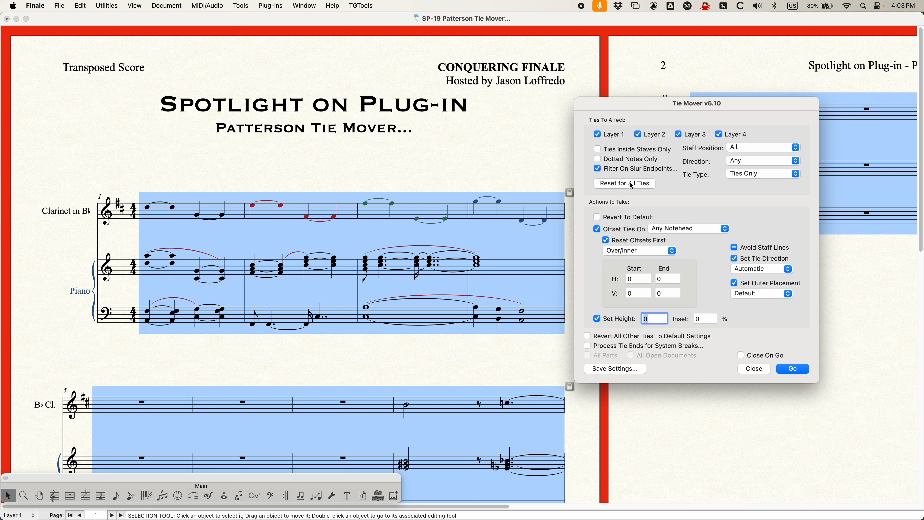
Reset the tie filters to affect all ties, and limit the Staff Position to On Lines.
click(637, 135)
click(718, 134)
click(620, 186)
click(746, 149)
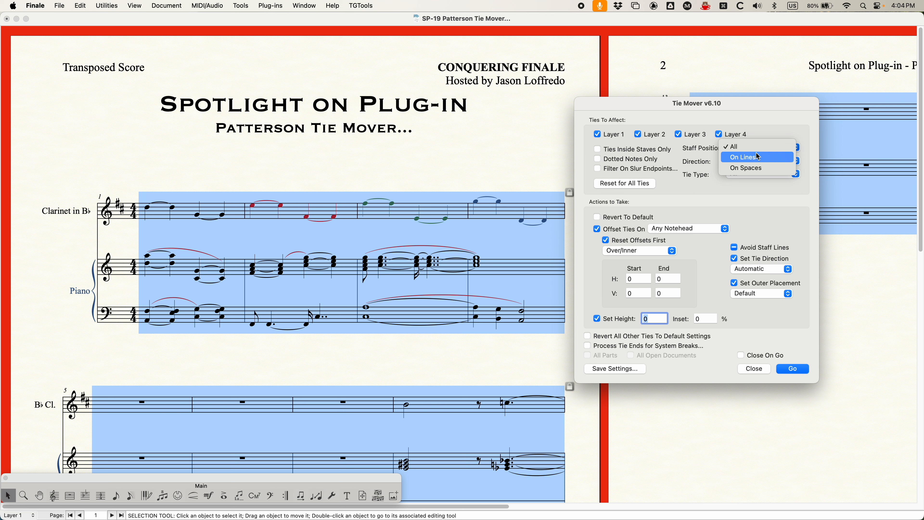
click(745, 157)
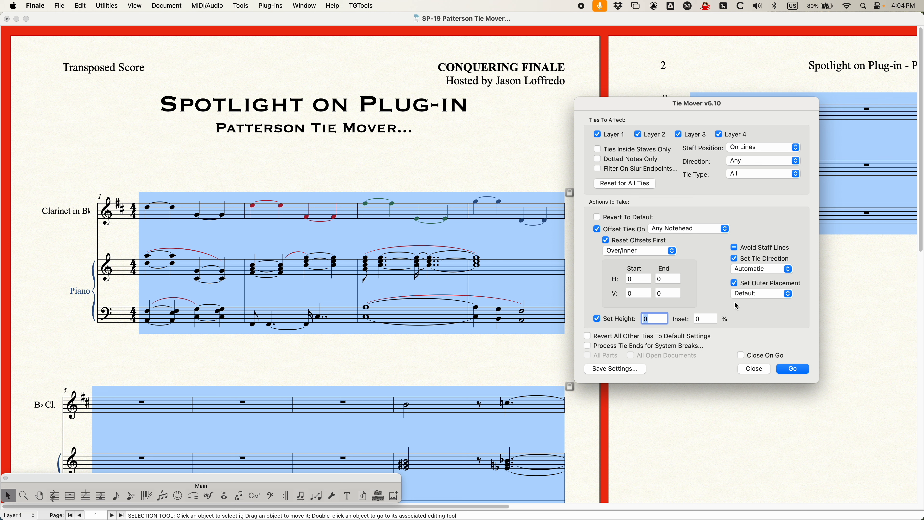
Set the tie height to .5 and apply it to the ties on staff lines throughout the score.
click(795, 372)
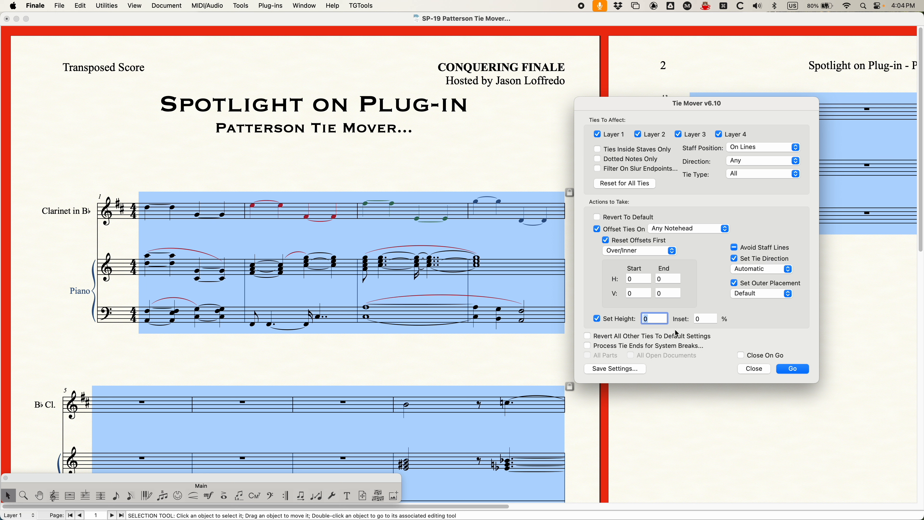
click(386, 288)
click(601, 300)
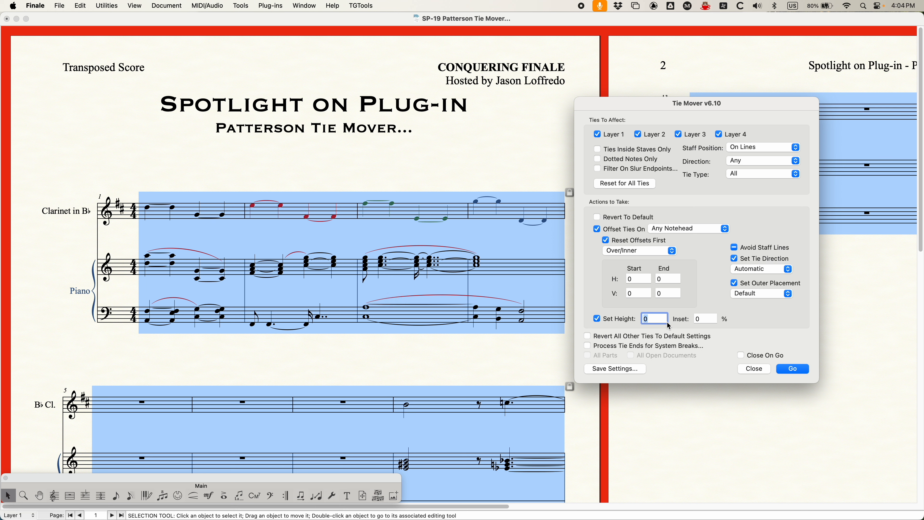
click(618, 315)
text(.5)
click(764, 318)
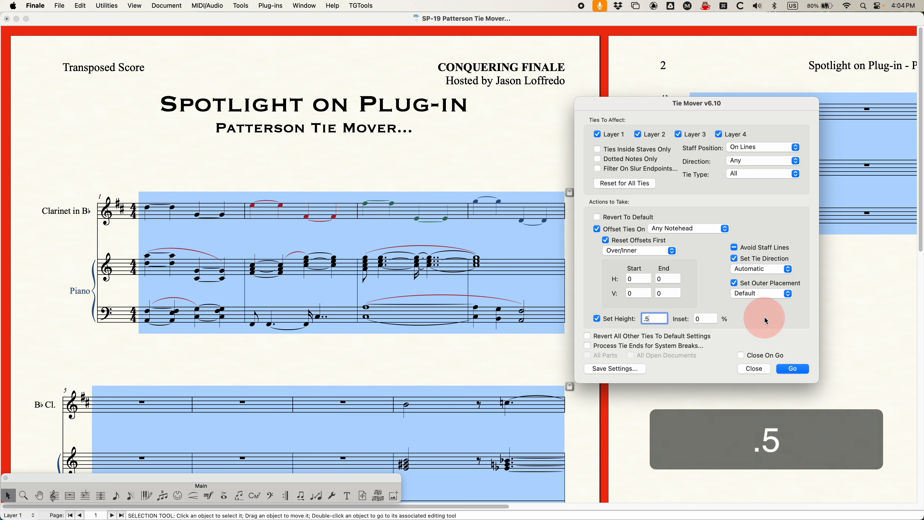
click(793, 369)
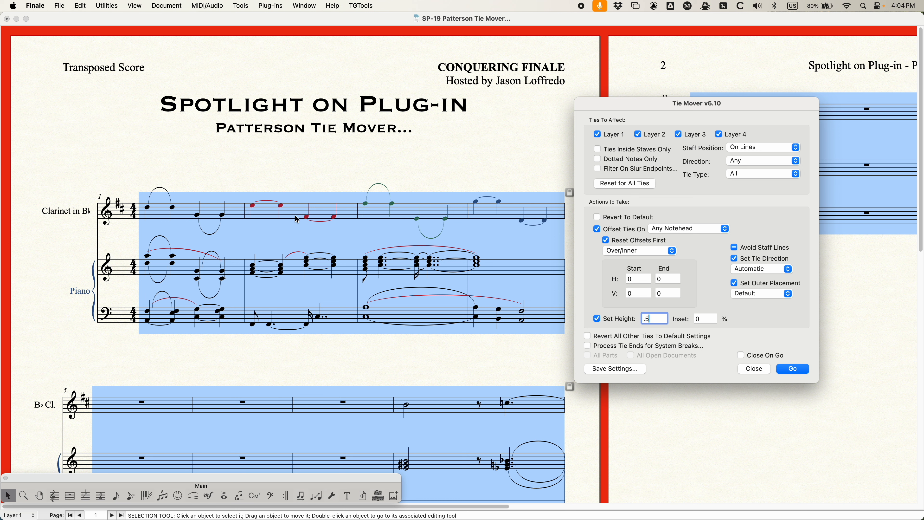
Undo the height change on the ties on lines, and set the Staff Position filter back to All.
click(341, 168)
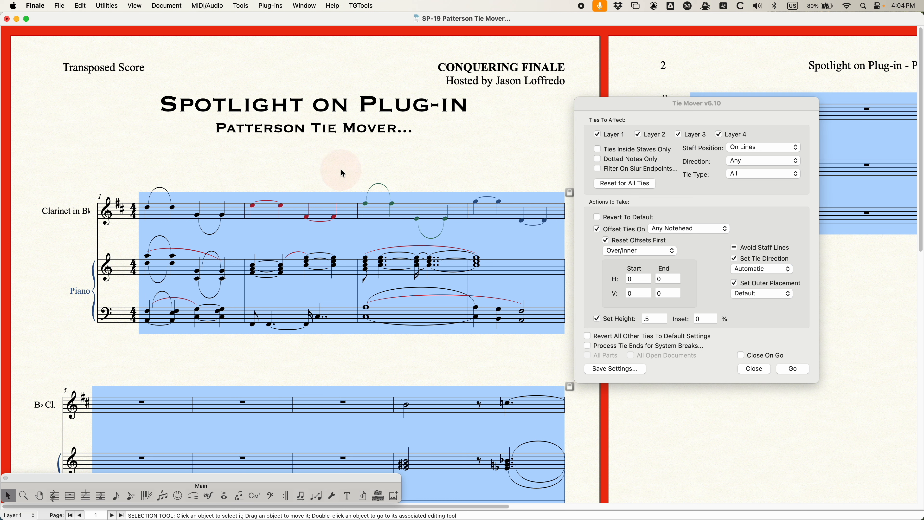
key(super+z)
key(super+z)
click(763, 123)
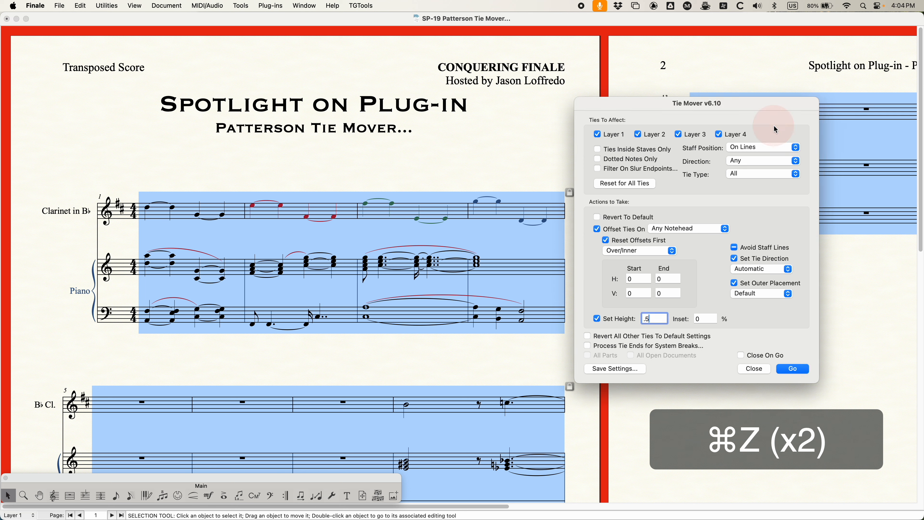
click(764, 147)
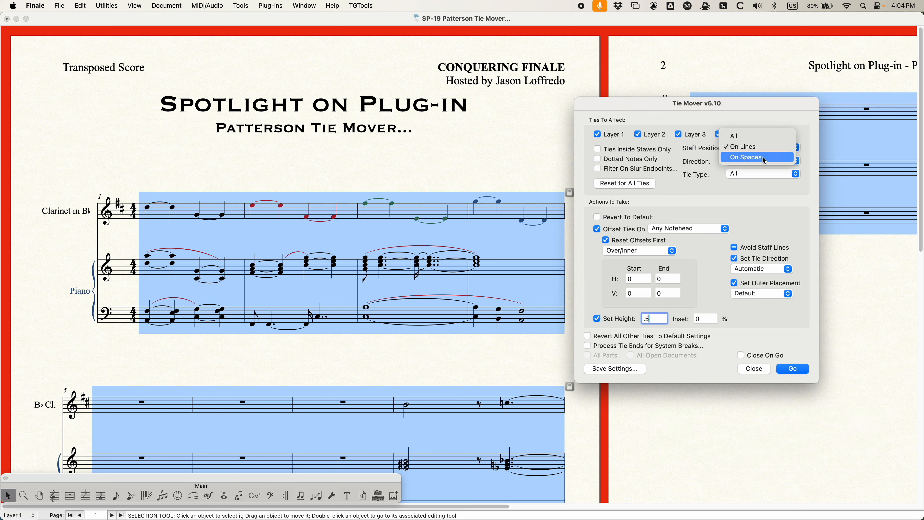
click(748, 137)
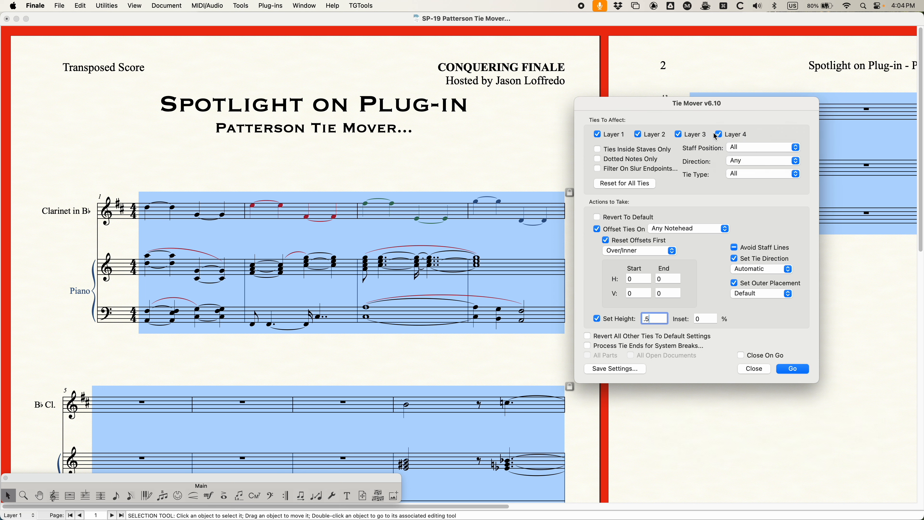
Limit the affected ties to the direction Over and apply the .5 height to them.
click(741, 162)
click(739, 170)
click(789, 370)
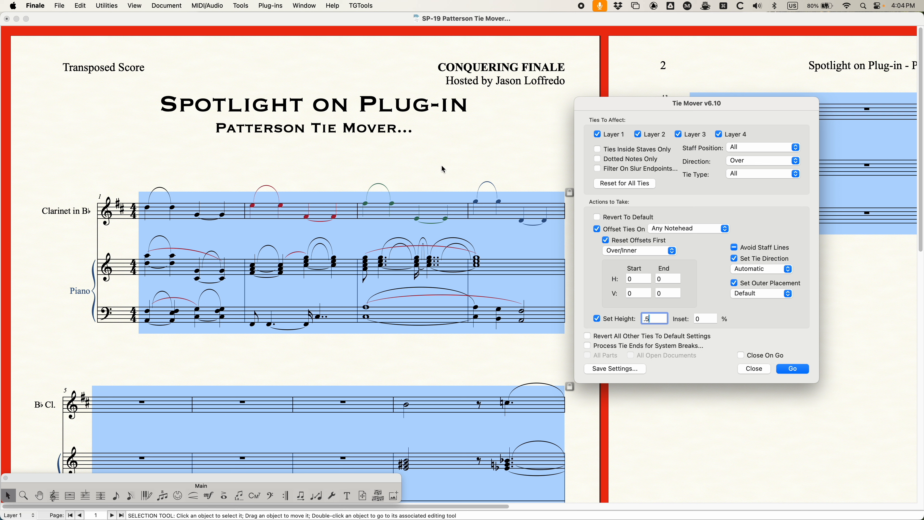
Undo the height change on the over ties, and set the Direction filter back to Any.
key(super+z)
click(709, 105)
click(763, 160)
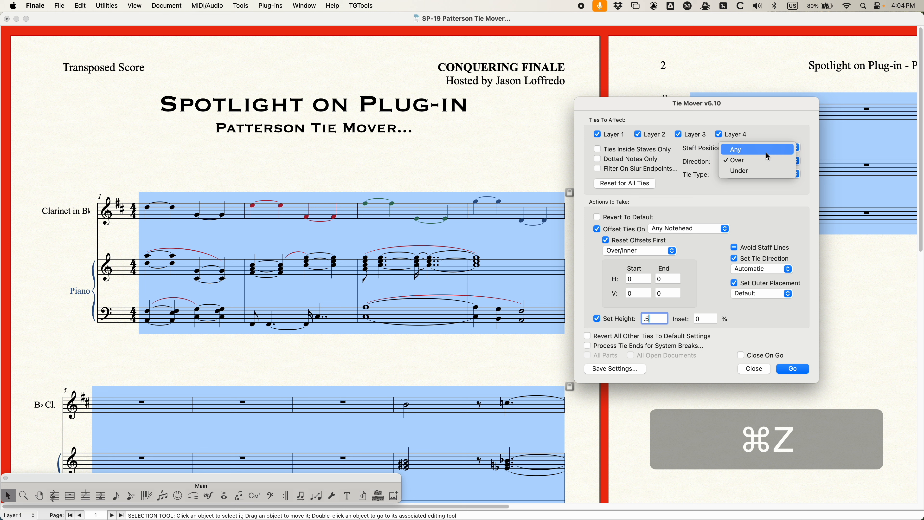
click(761, 149)
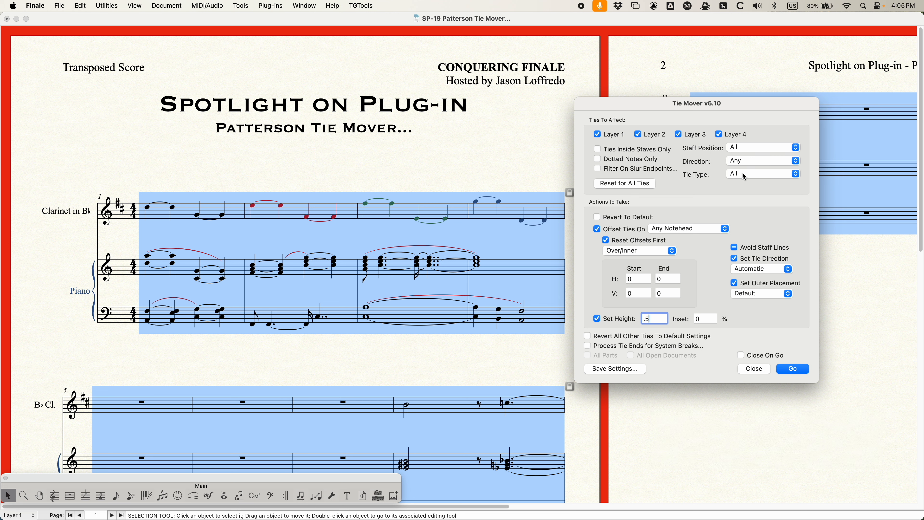
Close Tie Mover and examine the tie ends at the start of measure 9 in the clarinet and piano staves.
click(753, 174)
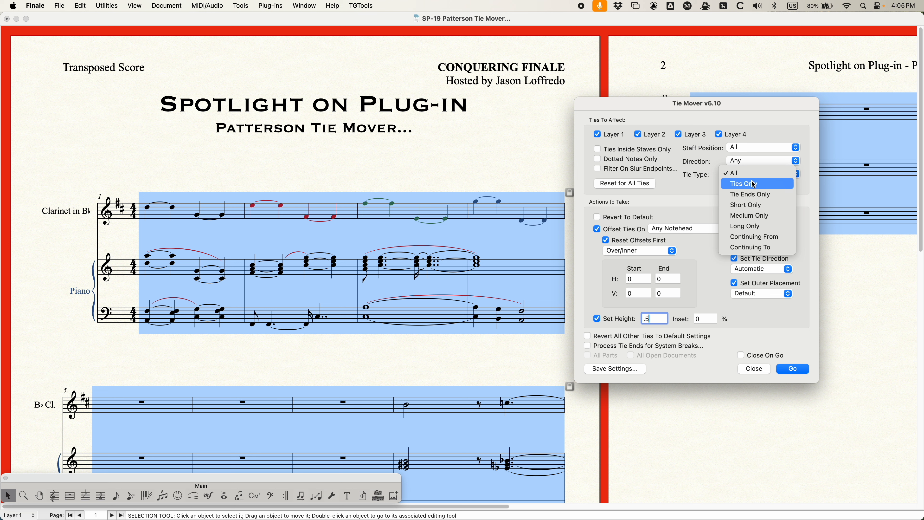
click(686, 178)
click(744, 372)
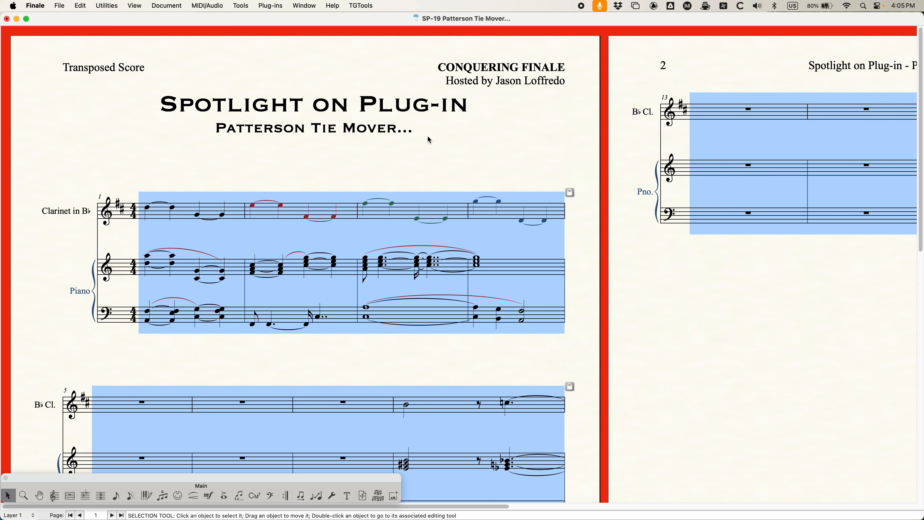
click(429, 170)
scroll(273, 272, down, 3)
scroll(273, 272, down, 20)
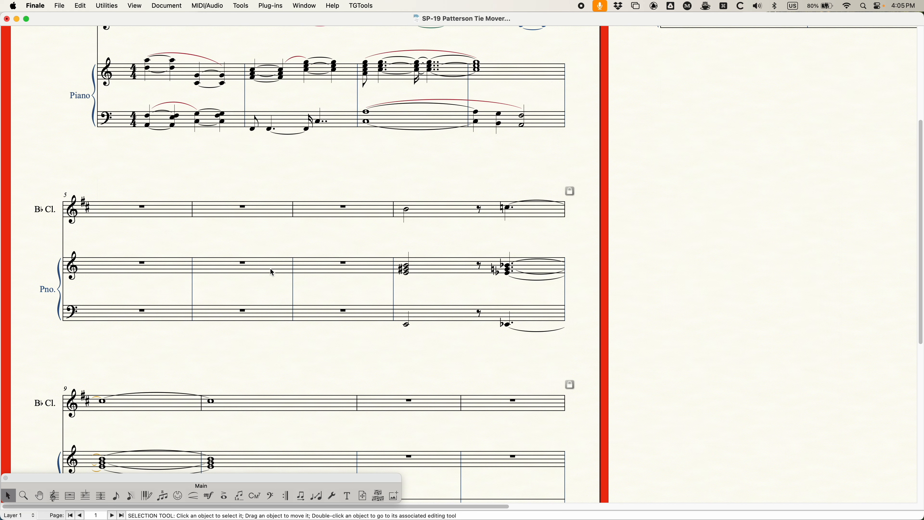
click(117, 208)
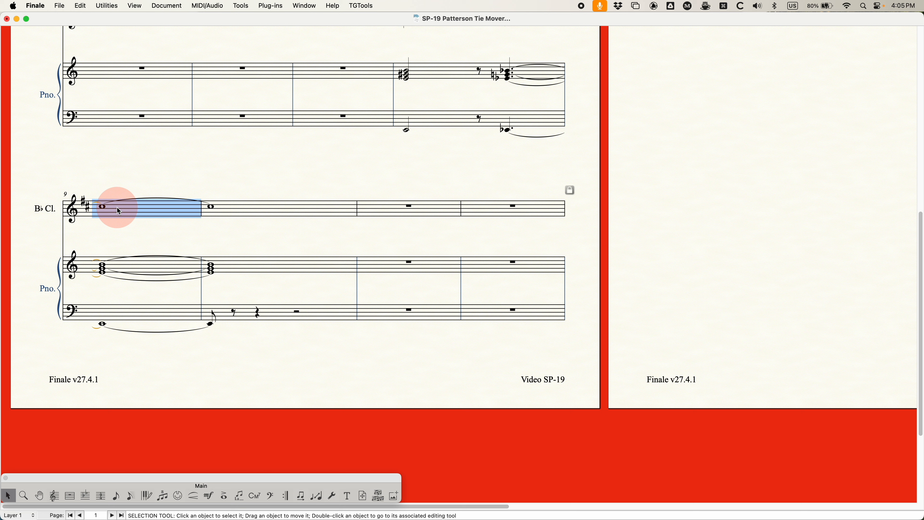
shift+click(125, 313)
click(126, 142)
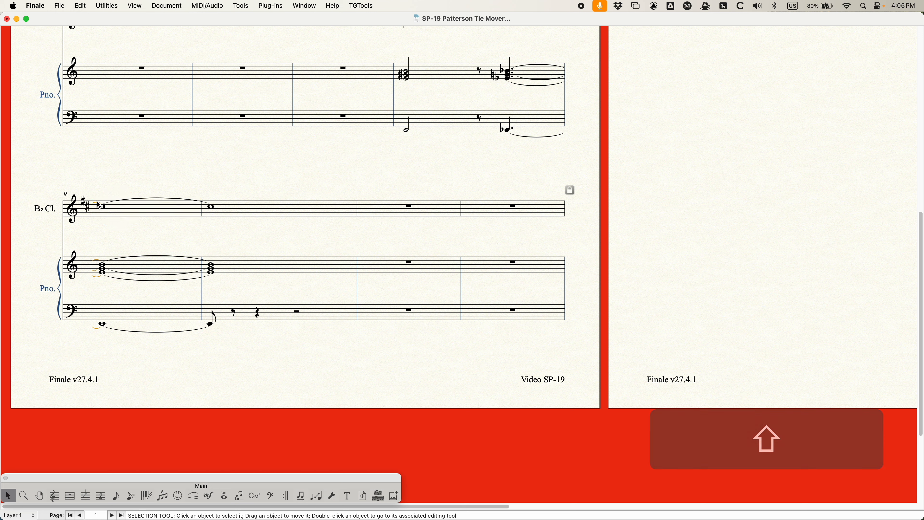
click(96, 201)
click(110, 192)
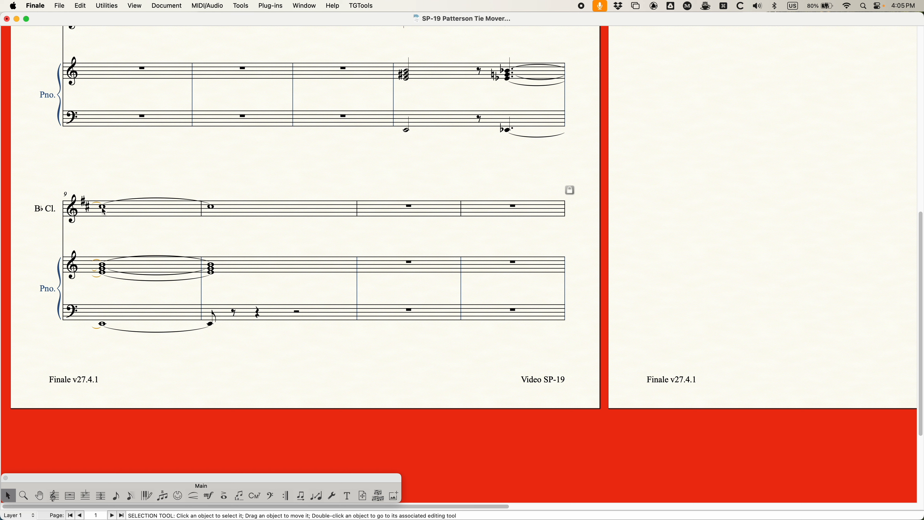
scroll(316, 276, up, 5)
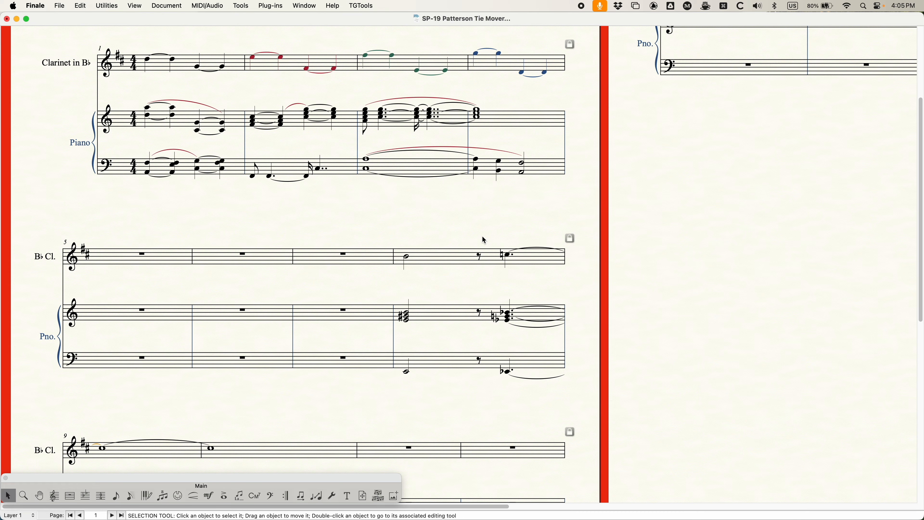
scroll(232, 296, down, 4)
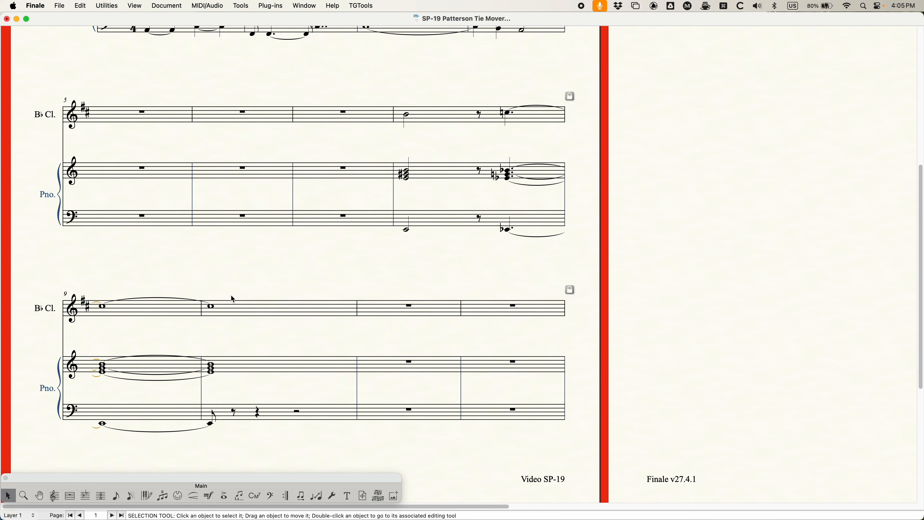
scroll(233, 299, up, 7)
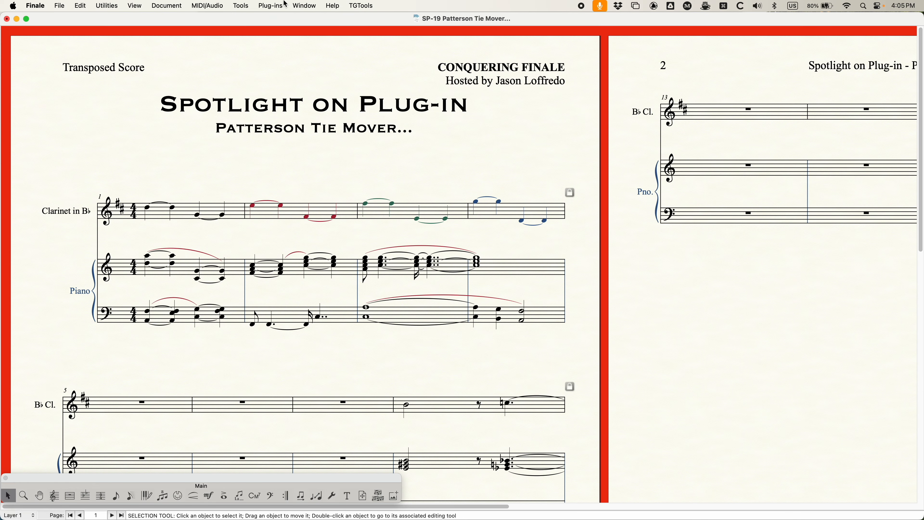
Reopen Tie Mover and set the Tie Type filter to Tie Ends Only.
click(271, 6)
mouse_move(291, 126)
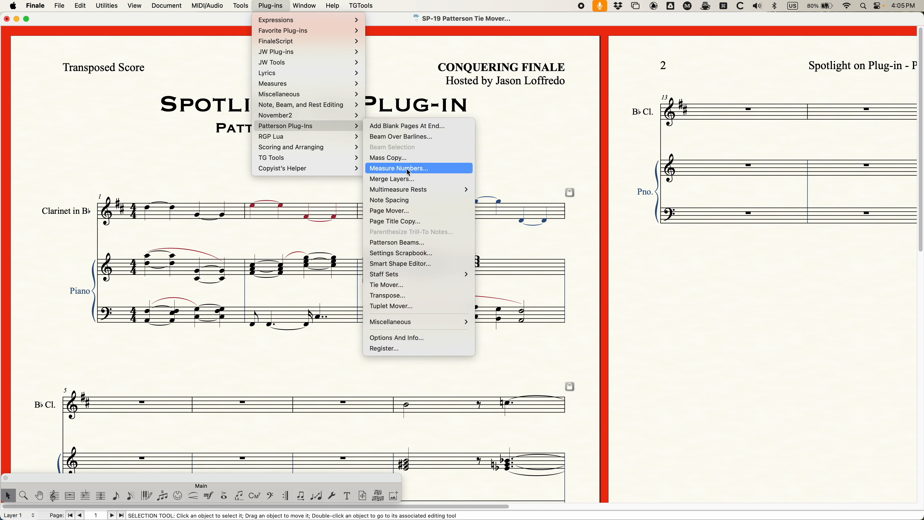
click(416, 286)
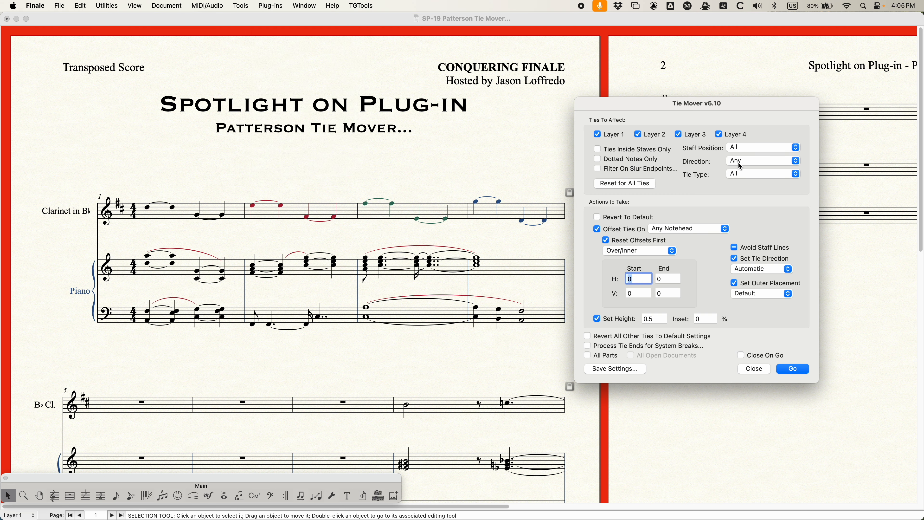
click(740, 174)
click(746, 194)
Select the entire score, apply the 0.5 height to the tie ends, and clear the selection.
scroll(305, 244, down, 10)
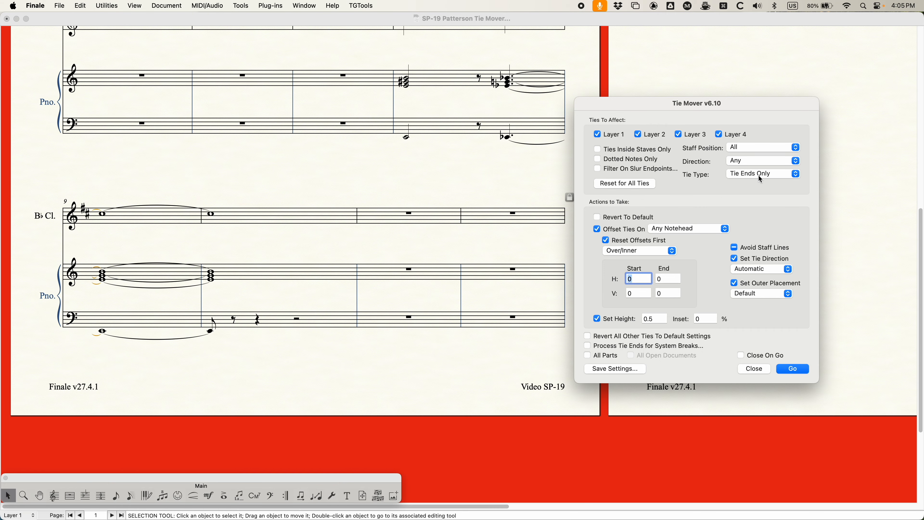
scroll(397, 195, up, 10)
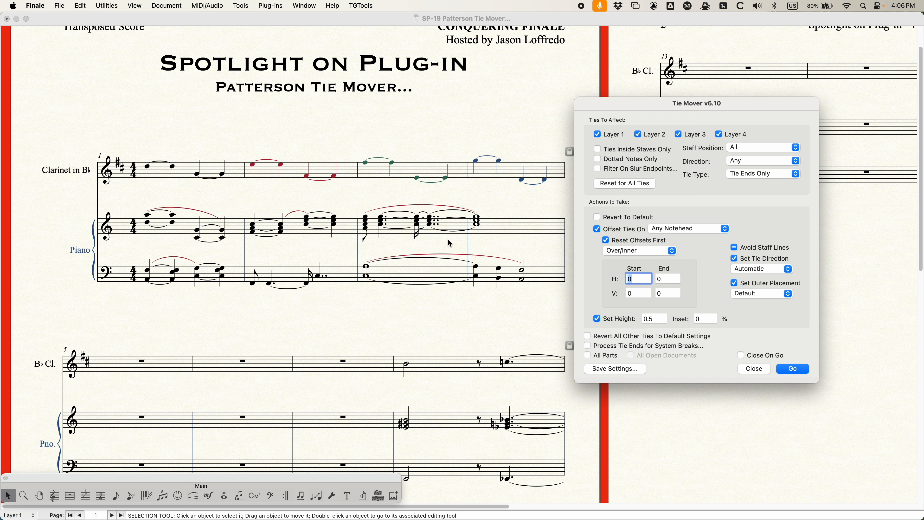
scroll(412, 285, down, 5)
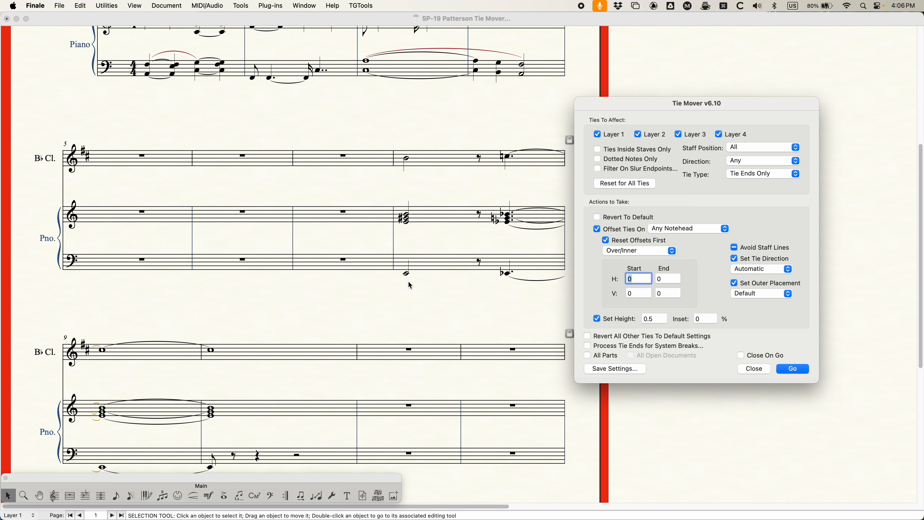
scroll(425, 274, down, 1)
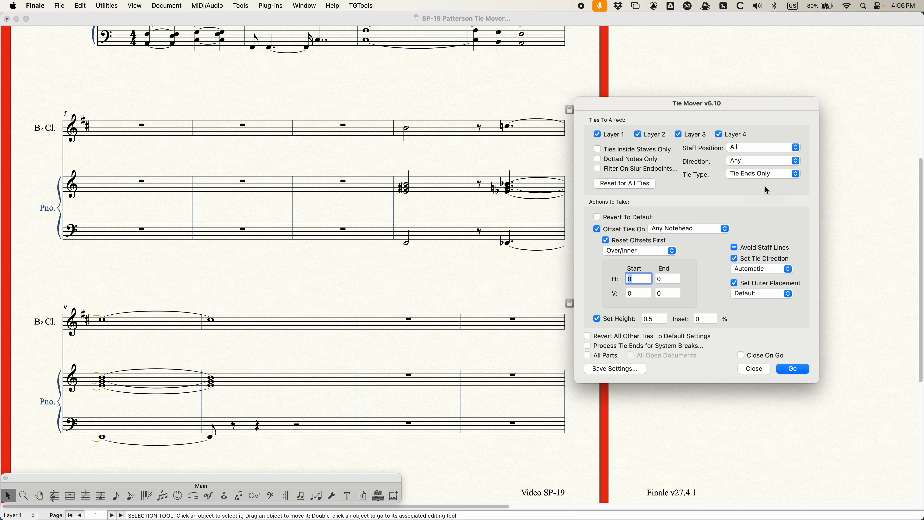
click(434, 97)
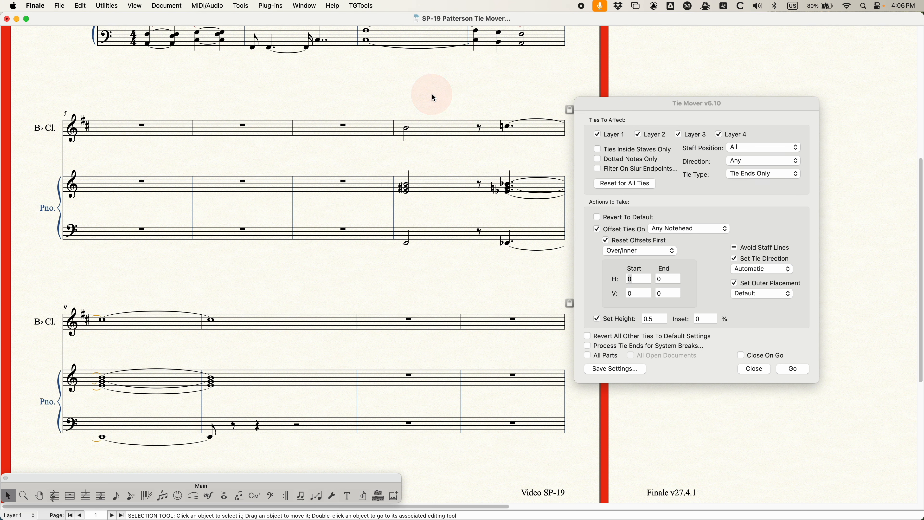
key(super+a)
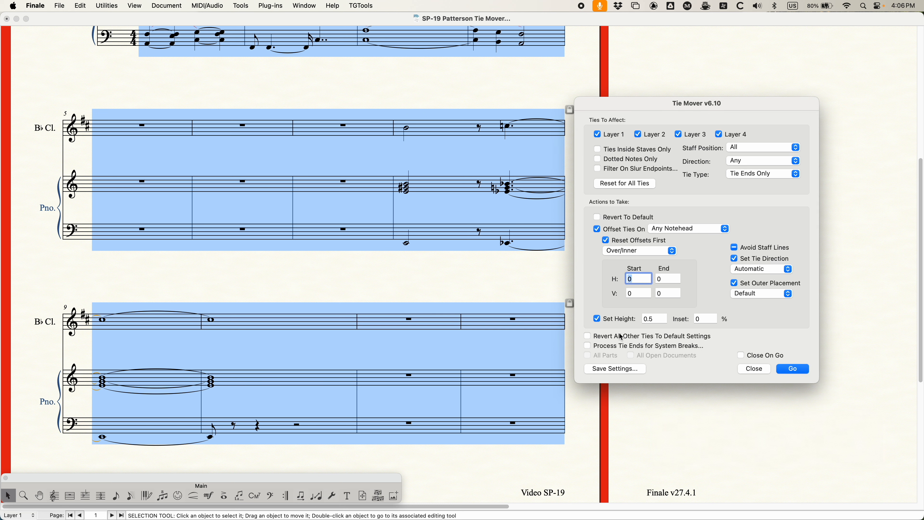
click(802, 373)
click(318, 295)
click(134, 285)
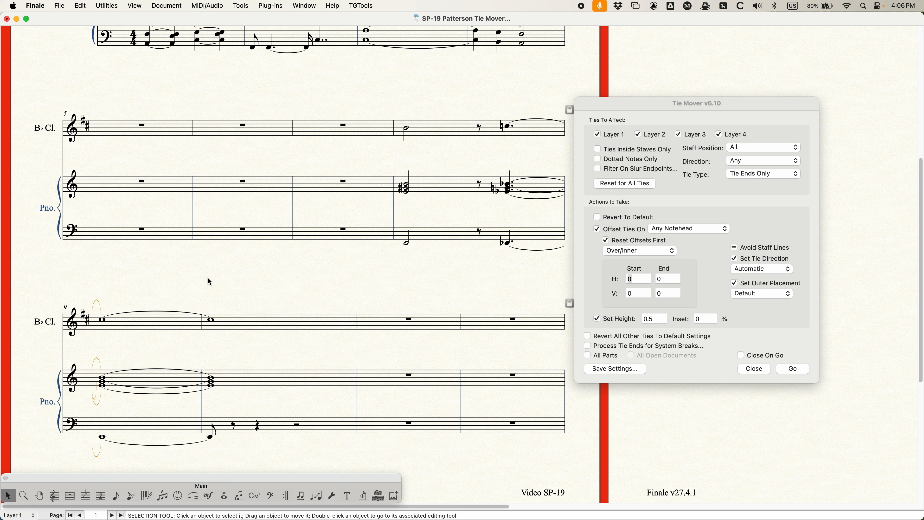
Move measure 9 up to the previous system, and undo both this move and the tie-end height change.
click(173, 325)
key(Up)
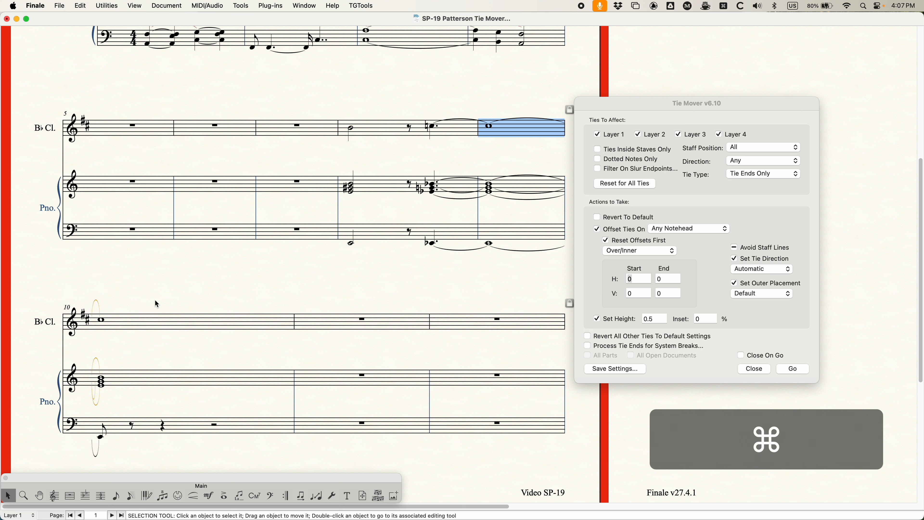
key(super+z)
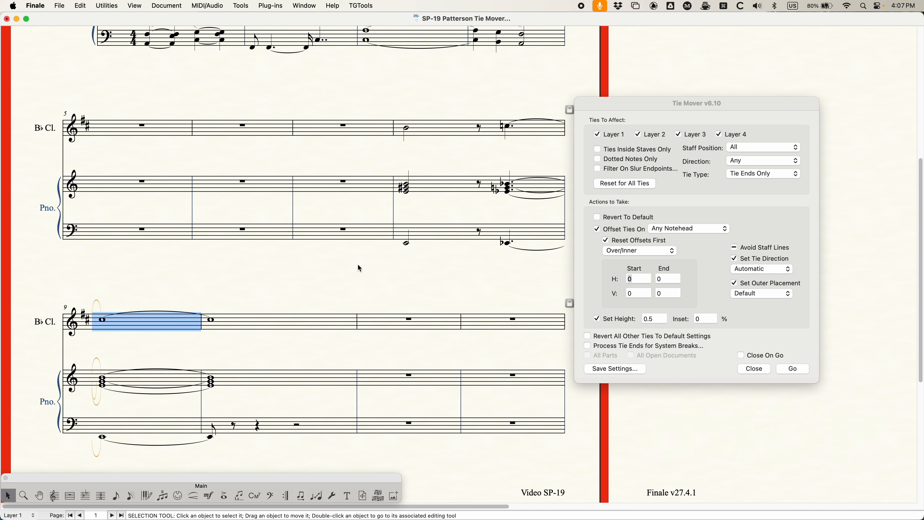
key(super+z)
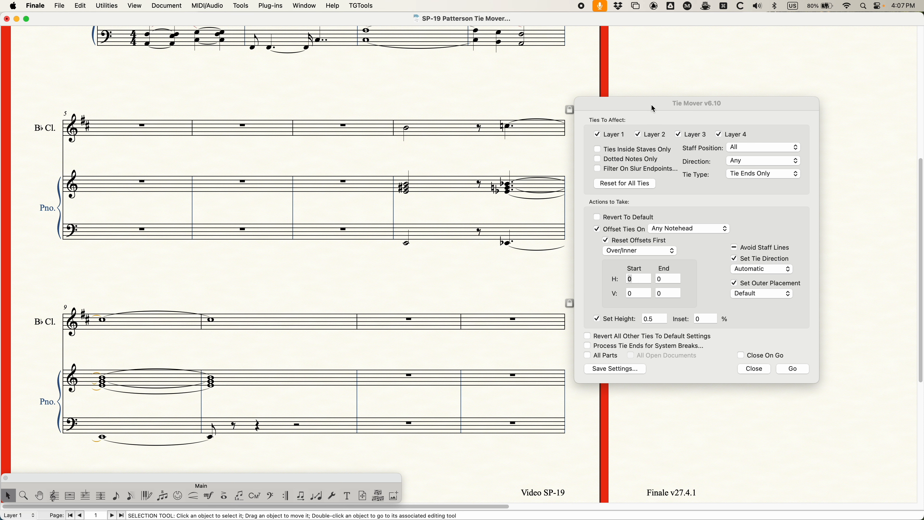
Move the Tie Mover dialog partly over the end of the score's systems.
drag(651, 105, 543, 113)
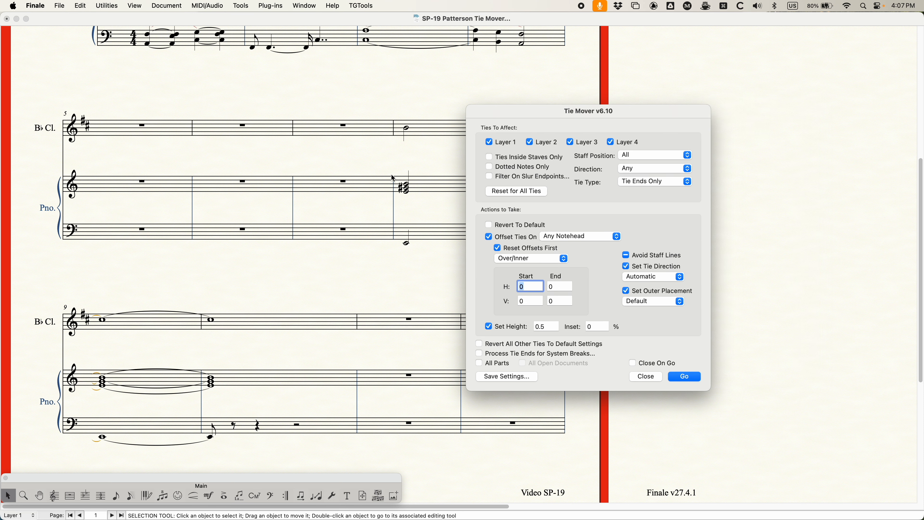
Set the Tie Type filter to Ties Only and select the entire score.
click(684, 188)
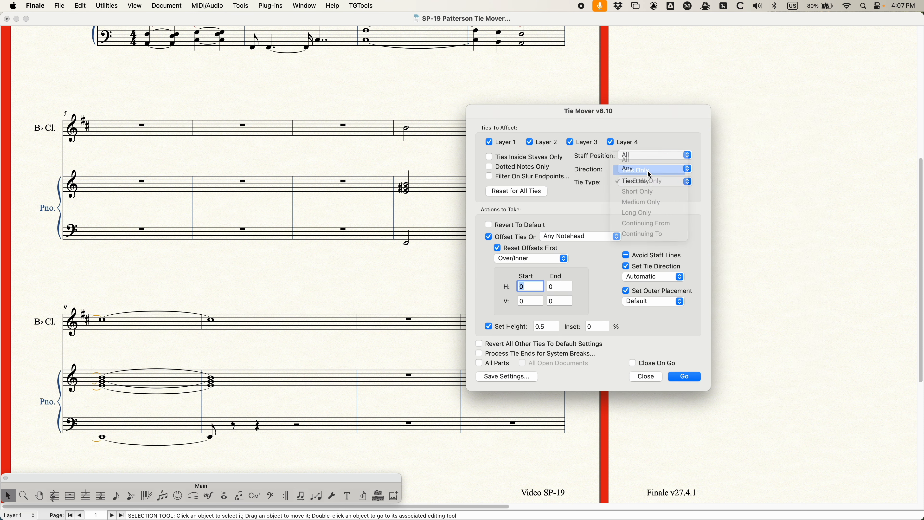
click(645, 184)
click(370, 272)
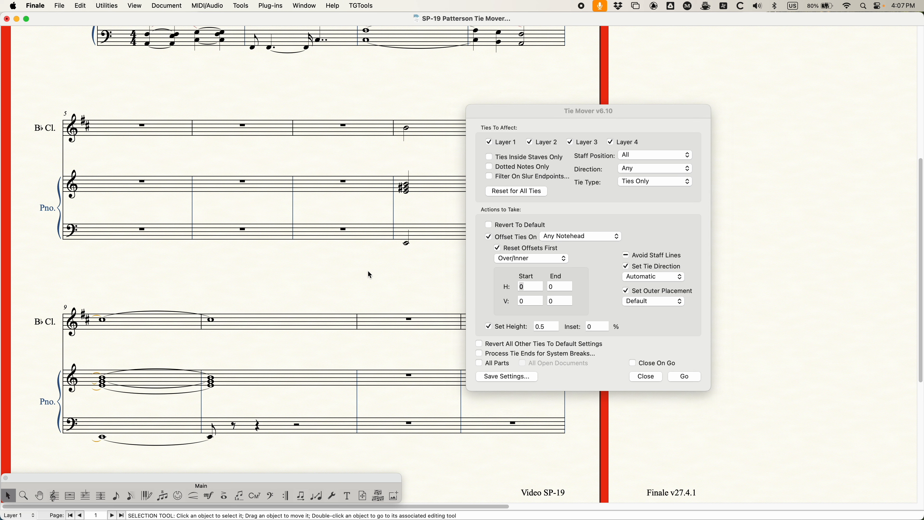
key(super+a)
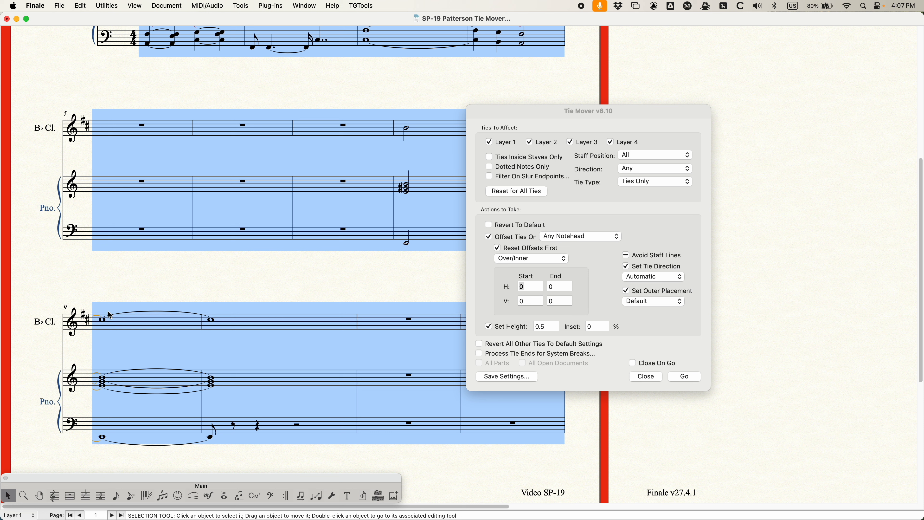
Change the Tie Type filter to All and to Short Only, and look over the remaining length options.
click(652, 181)
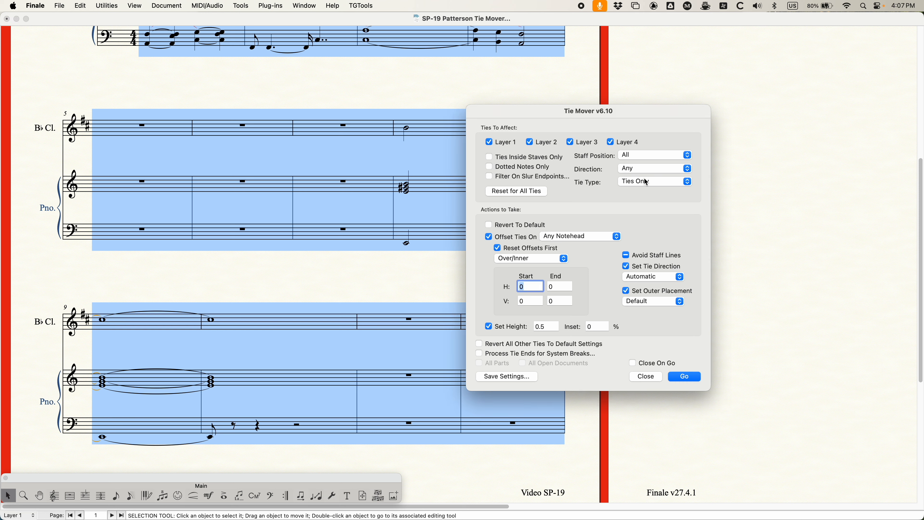
click(651, 181)
click(640, 171)
click(643, 182)
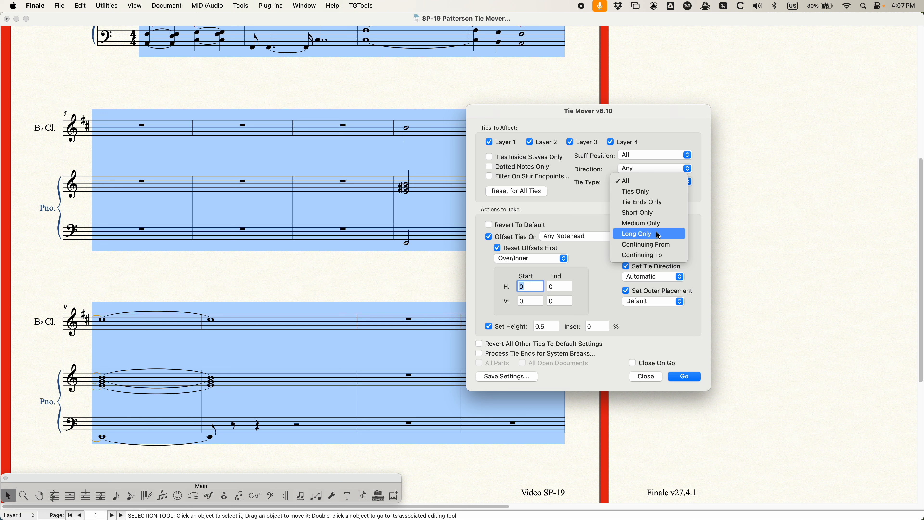
click(642, 212)
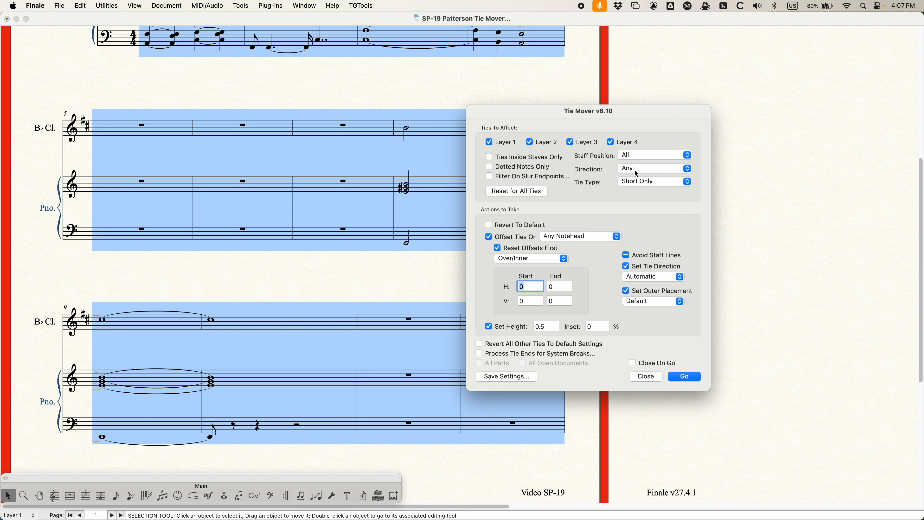
click(636, 182)
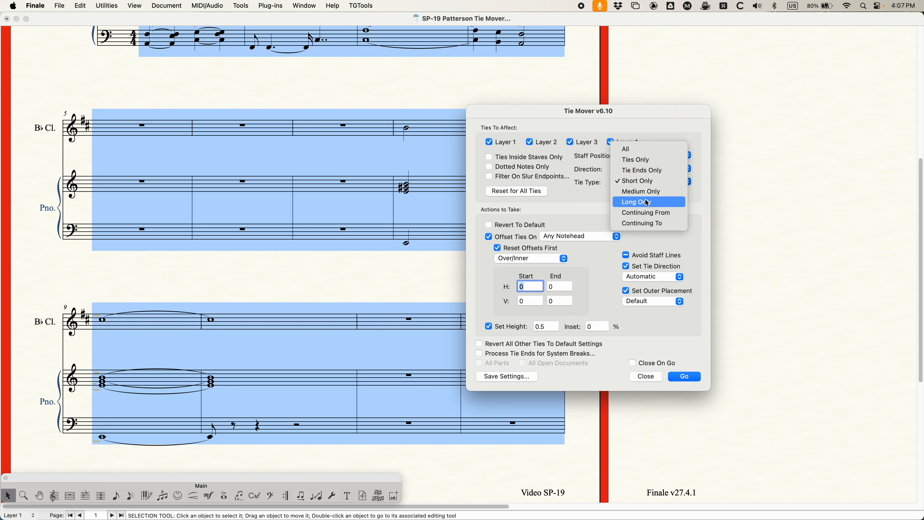
click(648, 203)
click(641, 182)
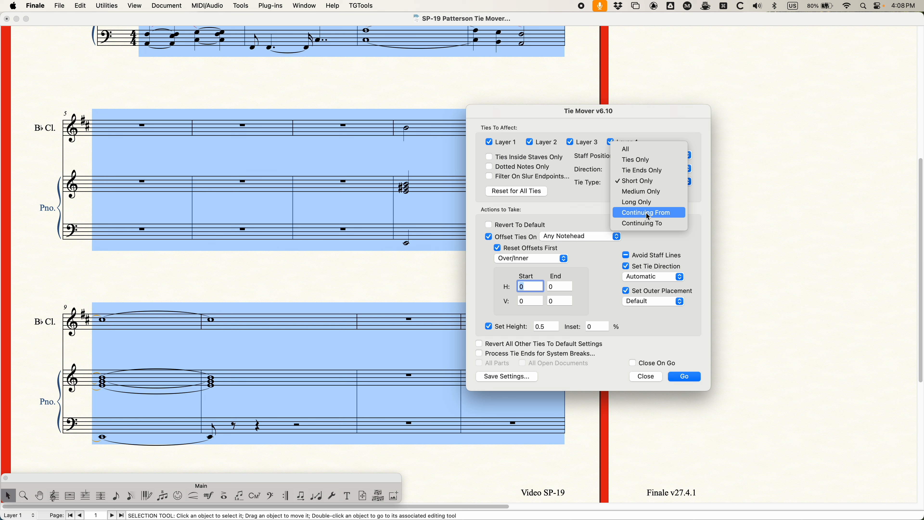
click(512, 92)
Move the Tie Mover dialog off the first page so its opening system is uncovered.
scroll(336, 294, up, 8)
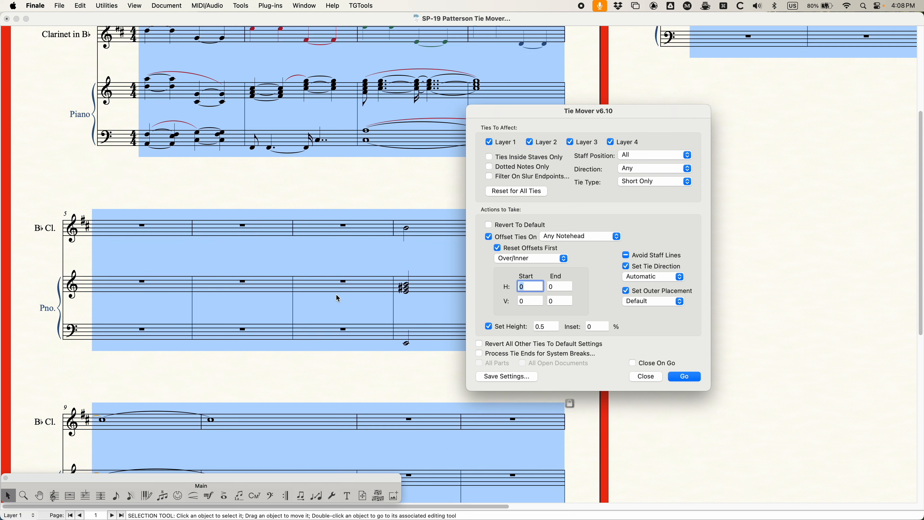
drag(542, 120, 681, 141)
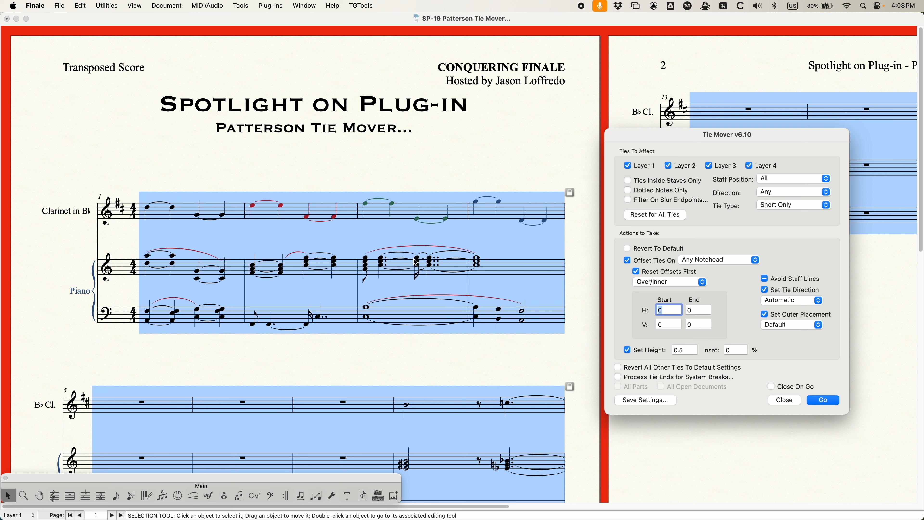
click(400, 245)
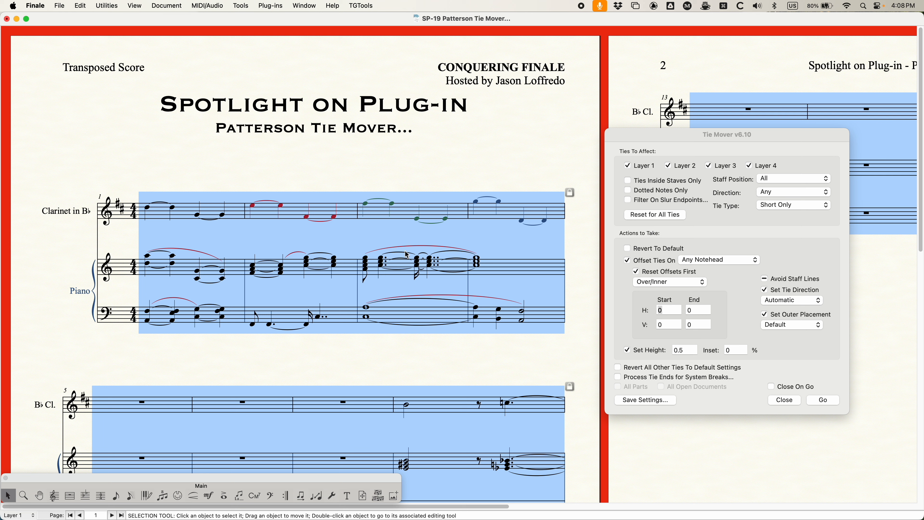
Set the Tie Type filter to Continuing From and apply the 0.5 height to the selected score.
click(781, 161)
click(786, 205)
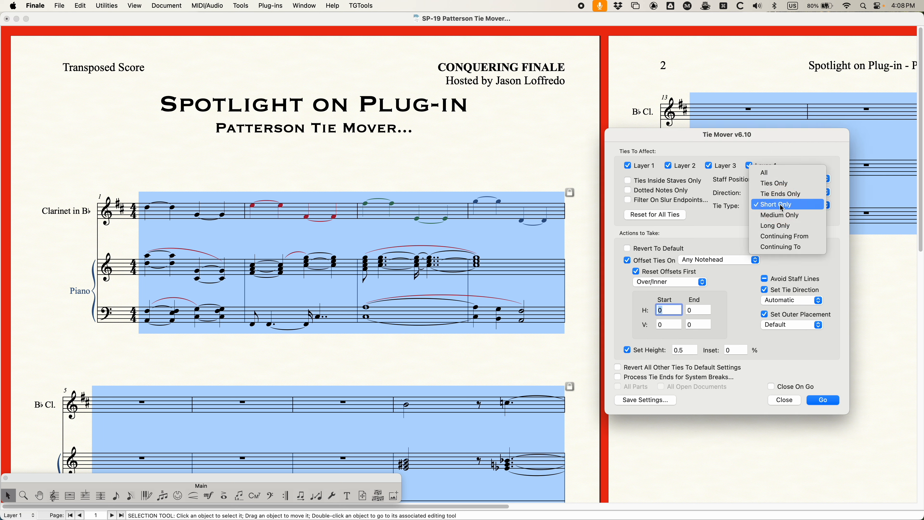
click(784, 236)
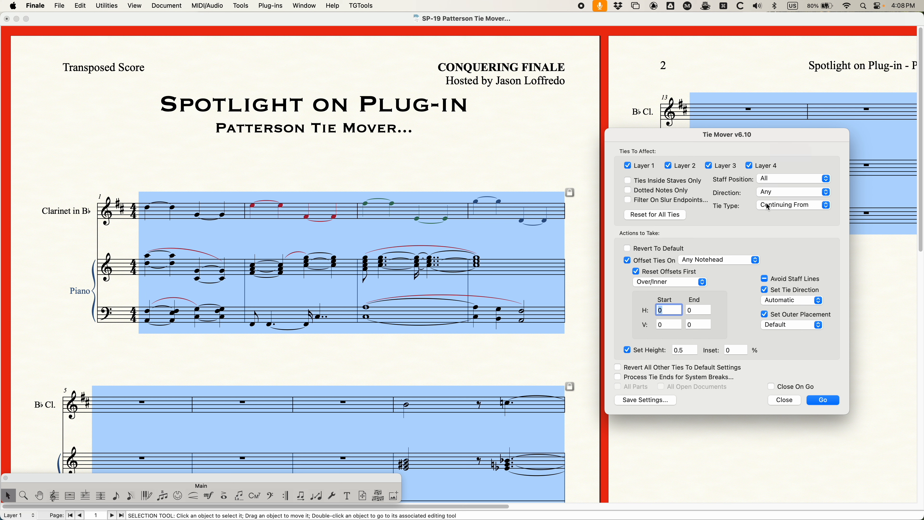
click(827, 399)
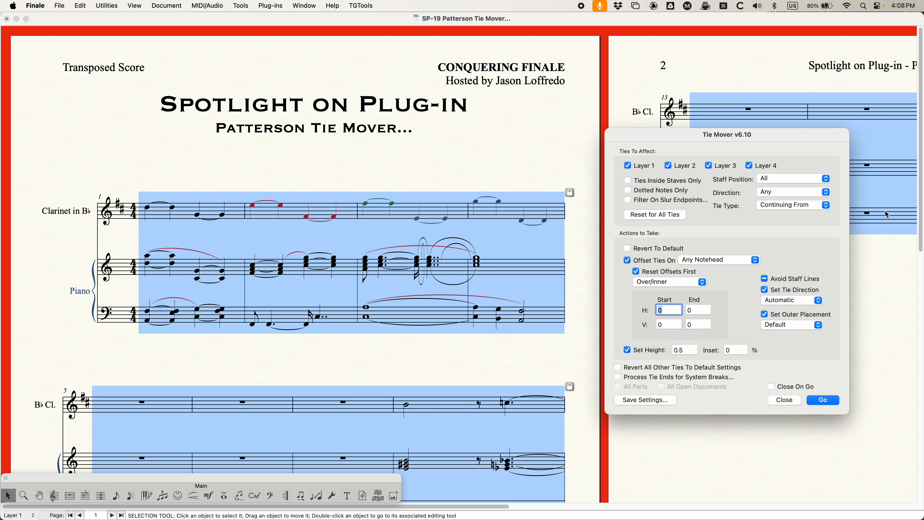
Undo the height change on the continuing ties and set the Tie Type filter to All.
click(460, 151)
key(super+z)
click(800, 211)
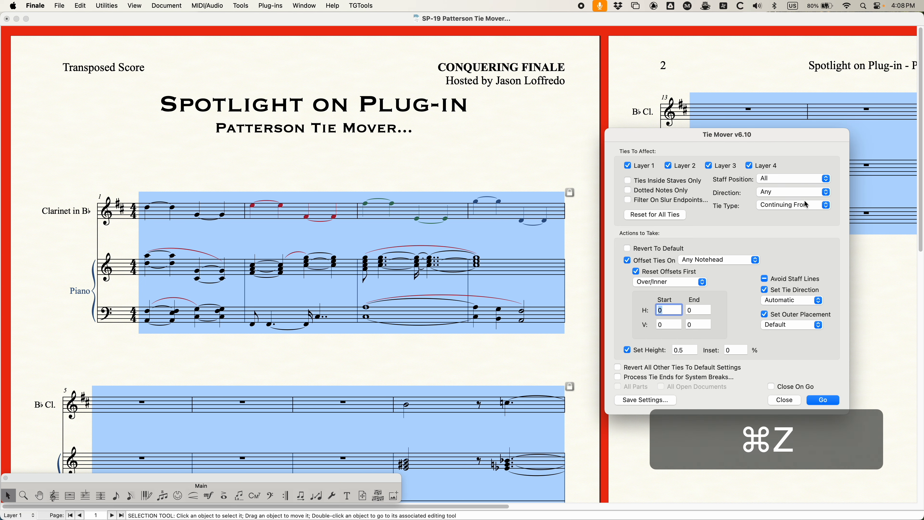
click(805, 205)
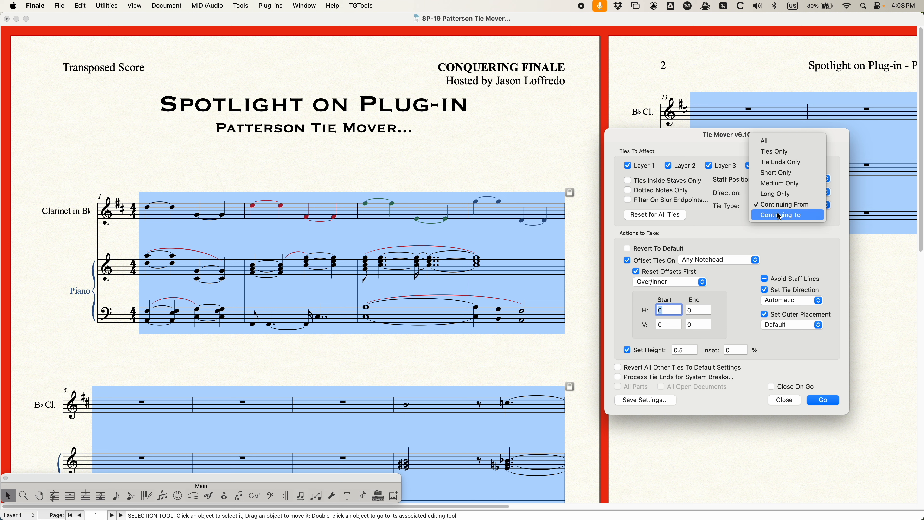
click(774, 140)
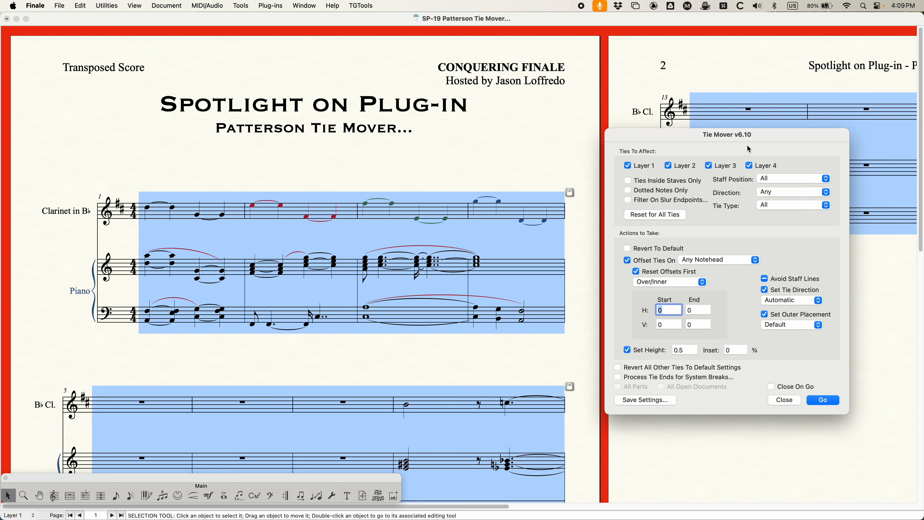
Exclude Layer 1, set the Staff Position filter to On Lines, and reposition the dialog near the first page's outer edge.
drag(738, 139, 580, 119)
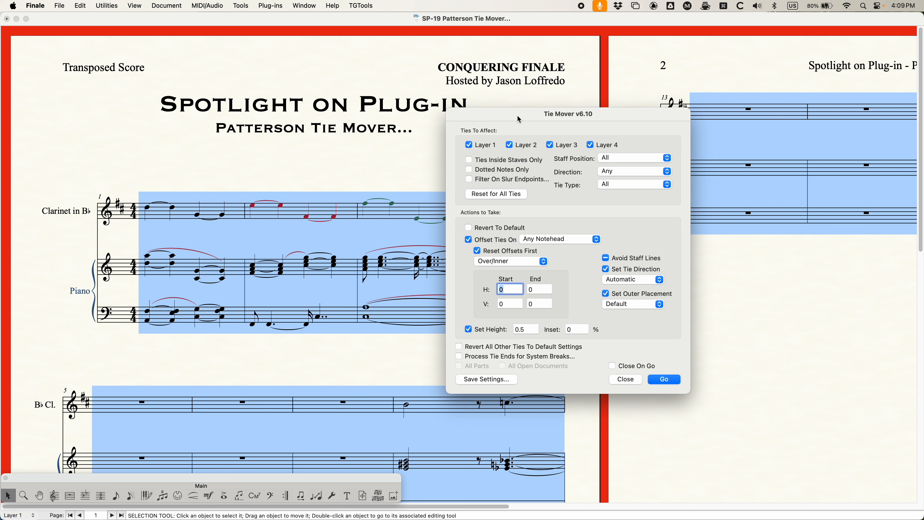
drag(520, 117, 595, 133)
click(542, 162)
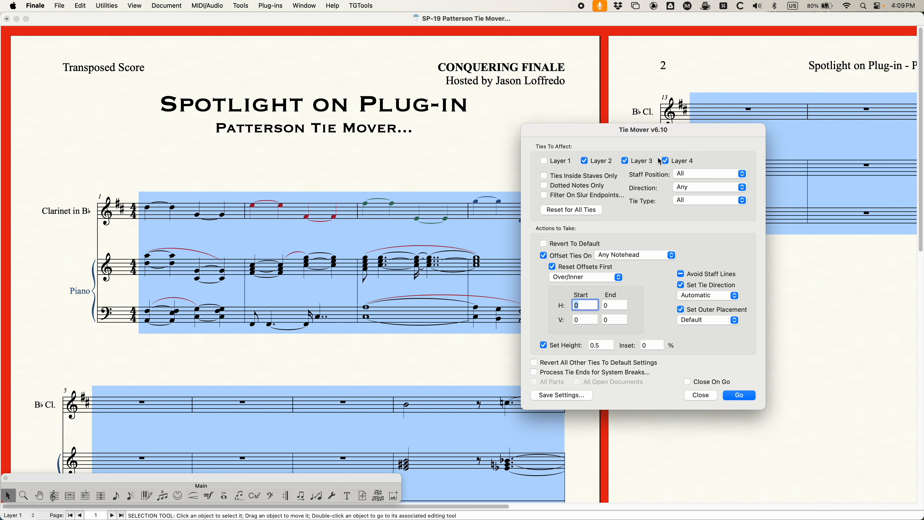
click(705, 174)
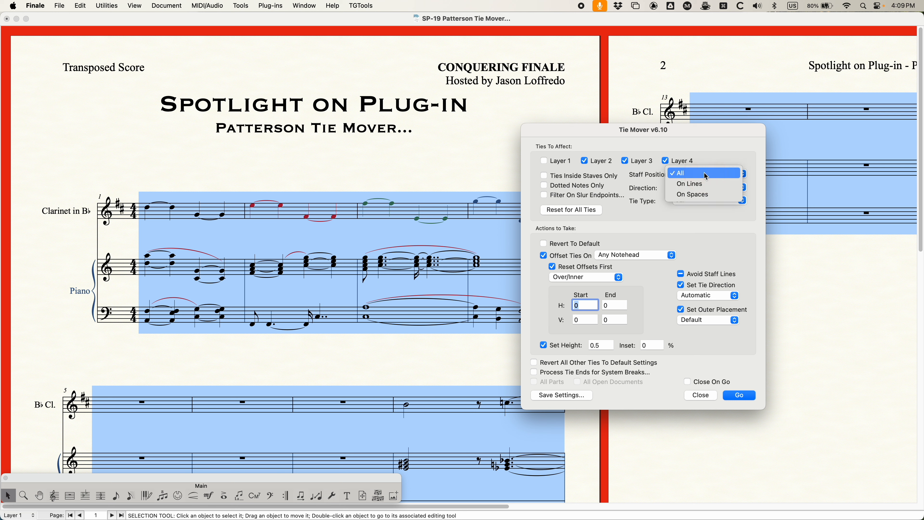
click(698, 184)
drag(672, 139, 710, 153)
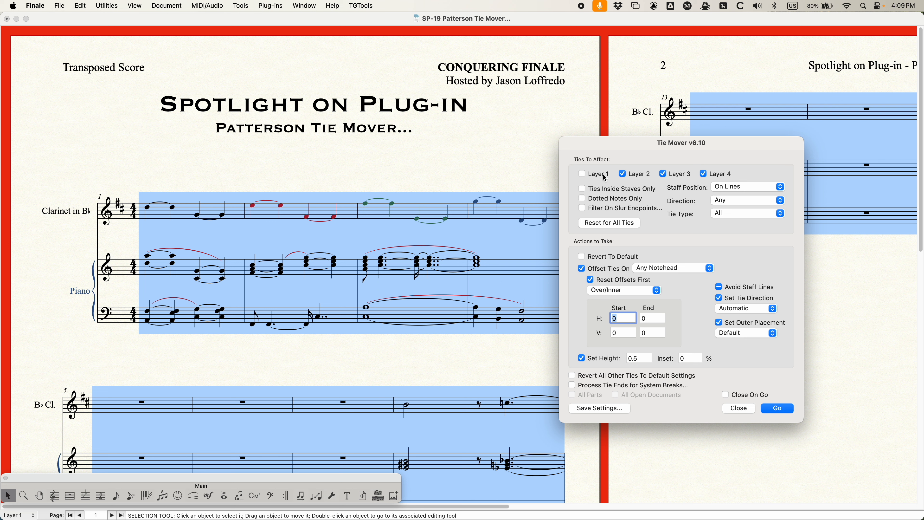
Restore the Staff Position filter to All and include Layer 1 again.
click(739, 187)
click(727, 174)
click(582, 173)
Enable Ties Inside Staves Only and Dotted Notes Only, and apply the 0.5 height with Tie Type set to Ties Only.
click(582, 190)
click(584, 198)
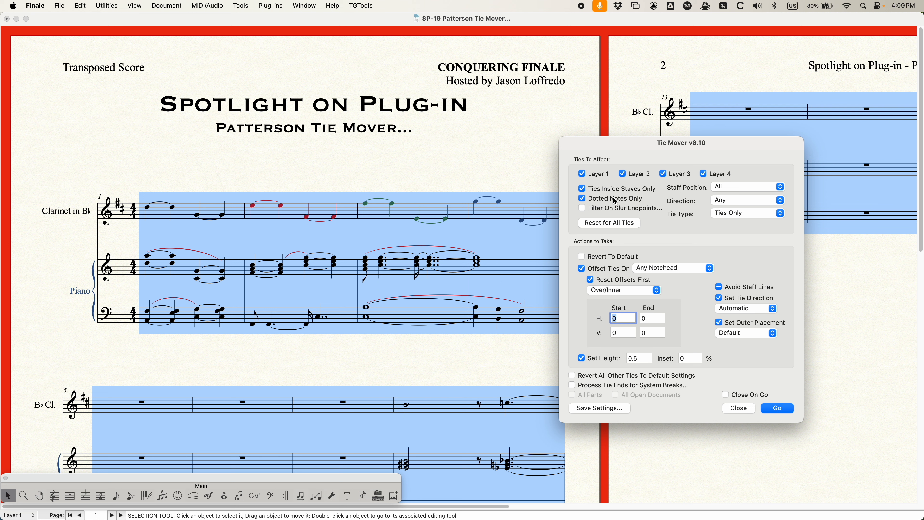
click(780, 409)
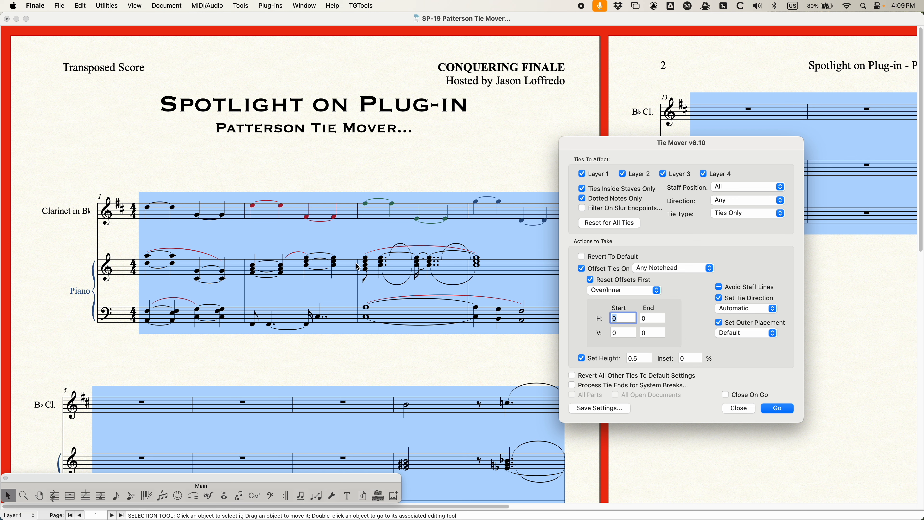
Undo the dotted-note tie height change and reset the filters to affect all ties.
key(super+z)
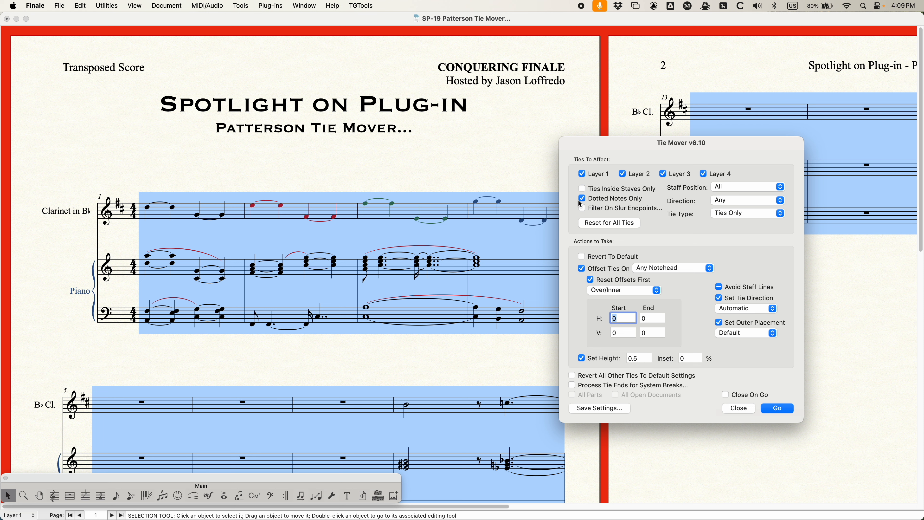
click(609, 222)
Toggle Revert To Default on and off, and apply the 0.5 height to all ties in the selection.
click(583, 258)
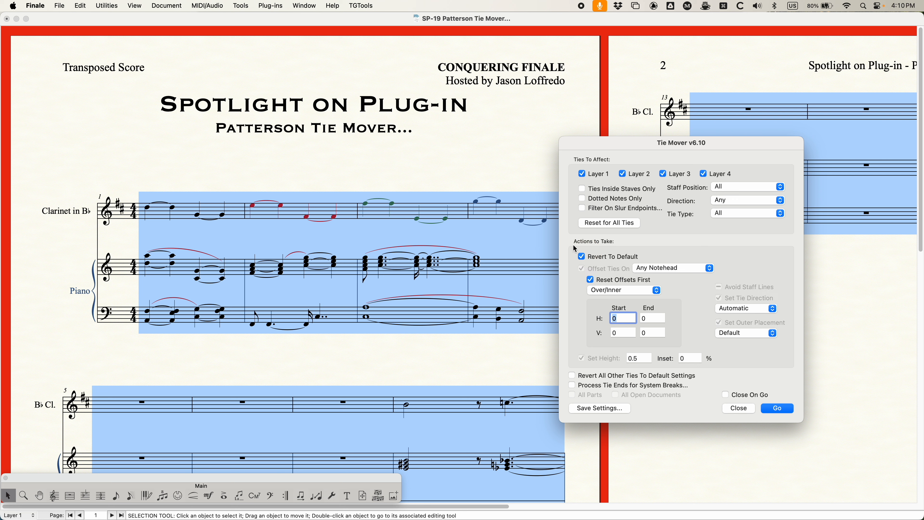
click(581, 256)
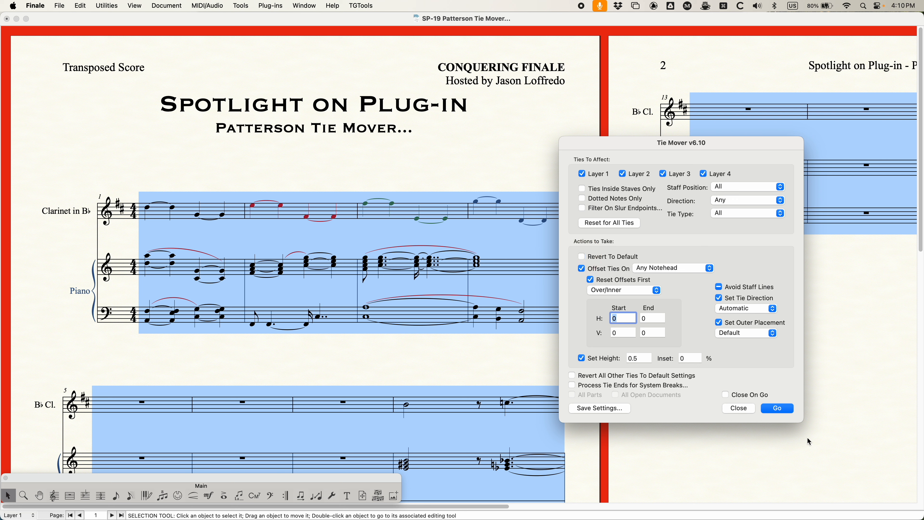
click(768, 405)
click(415, 174)
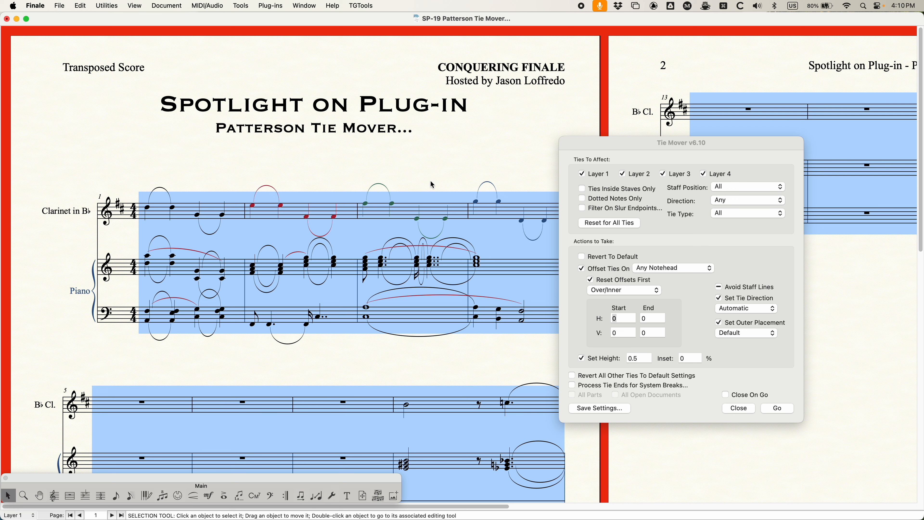
click(633, 145)
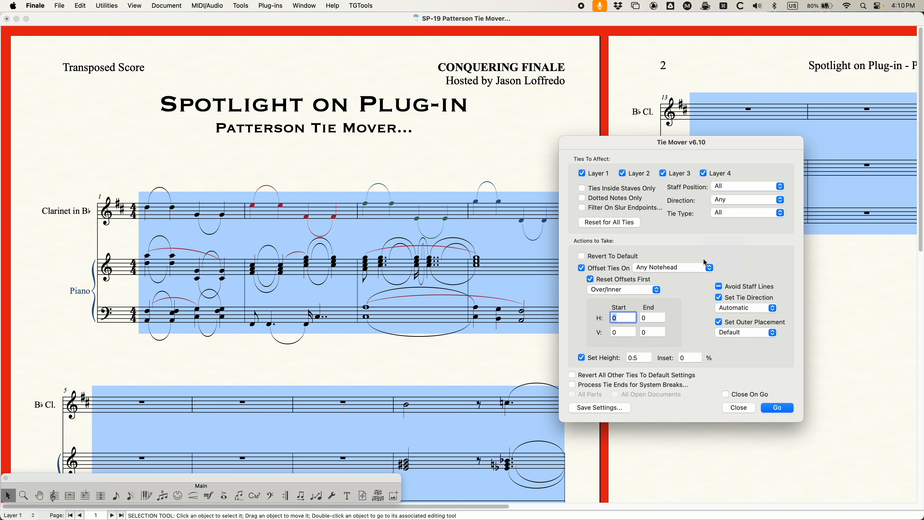
Enable Revert To Default with the filters reset for all ties, and apply it to the selected score.
click(581, 256)
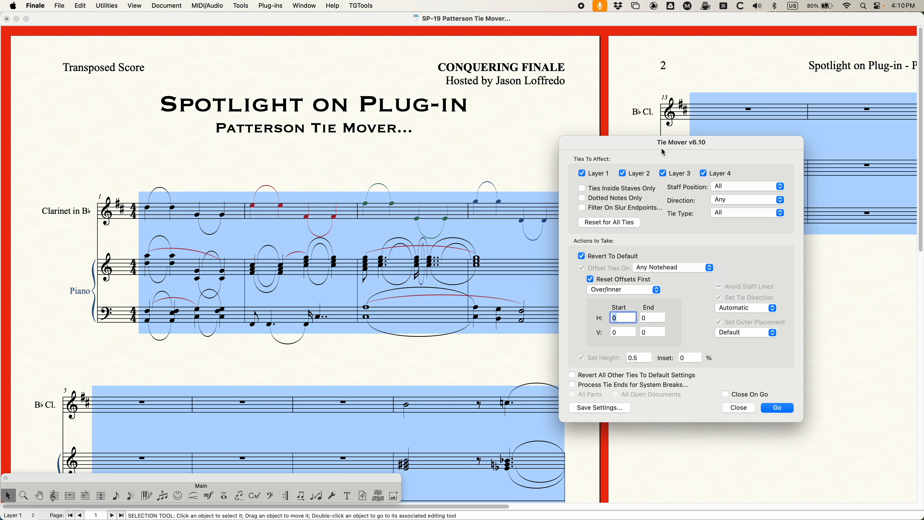
click(607, 223)
click(777, 411)
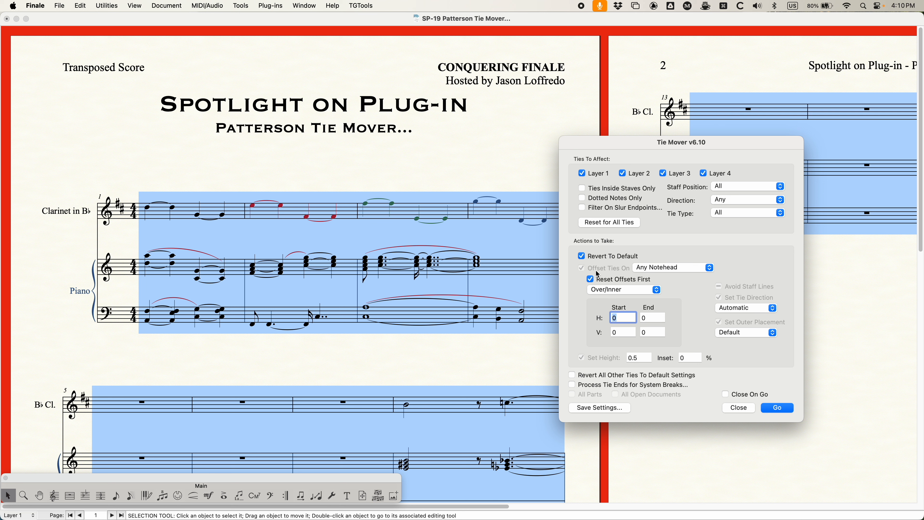
Turn off Revert To Default, set the tie height to 0.1, and apply it to all ties.
click(583, 256)
click(763, 258)
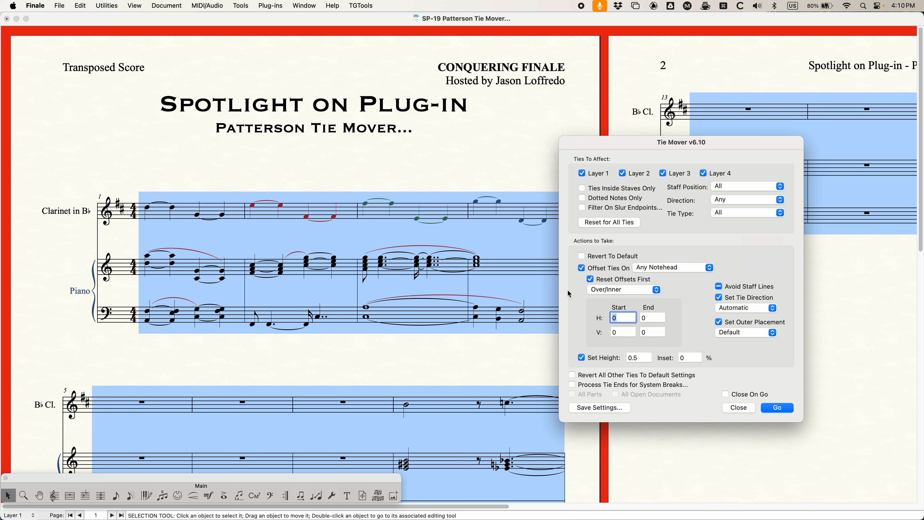
click(640, 357)
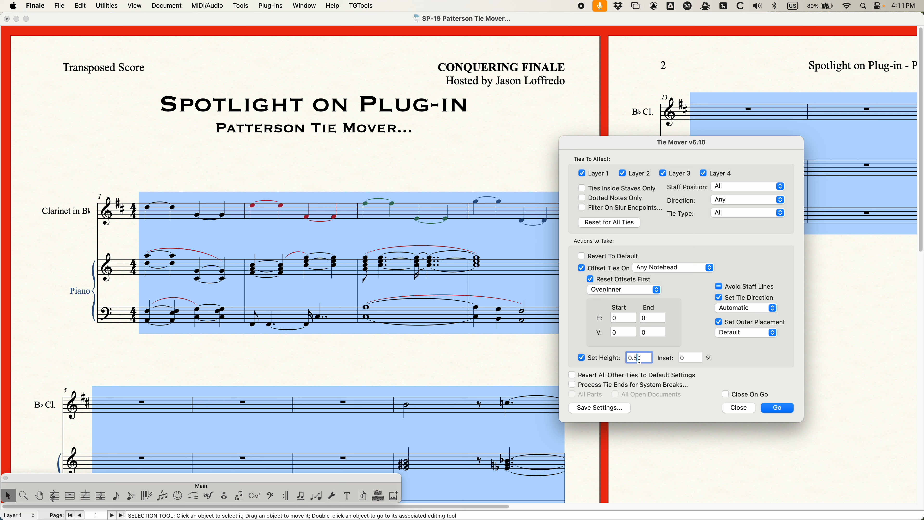
key(BackSpace)
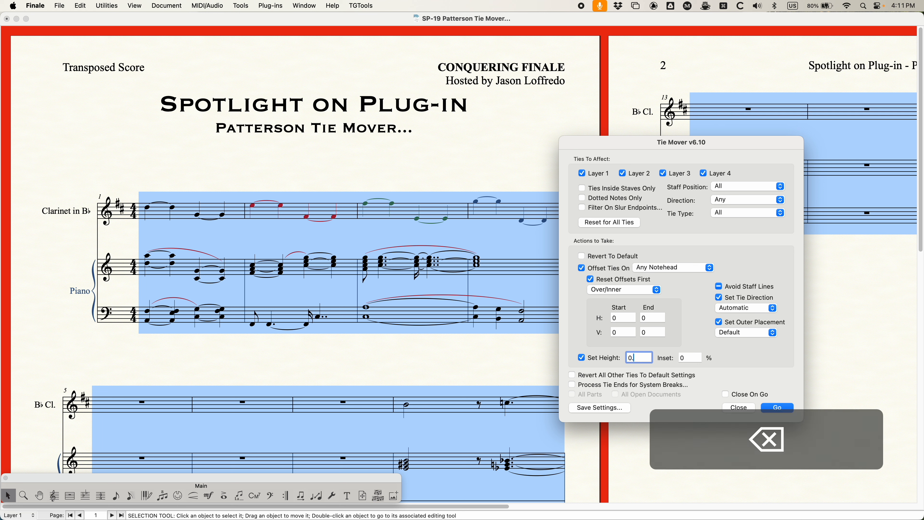
text(1)
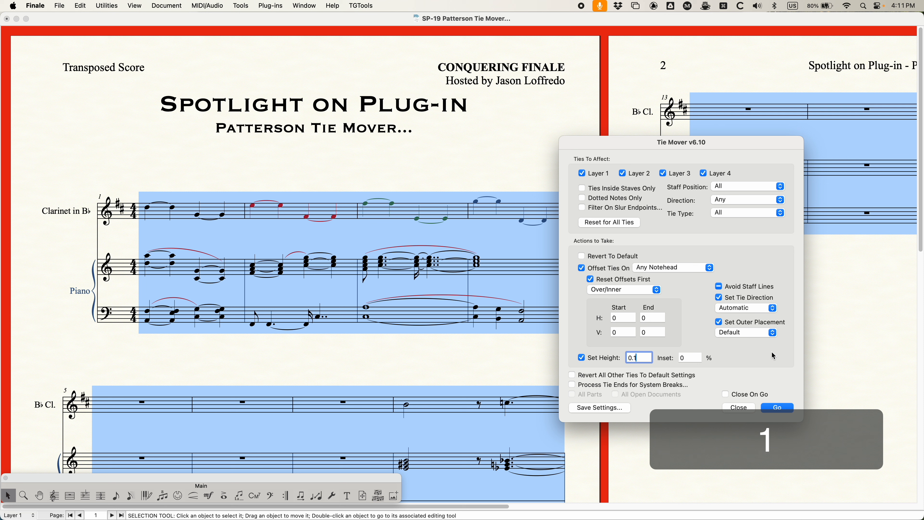
click(774, 407)
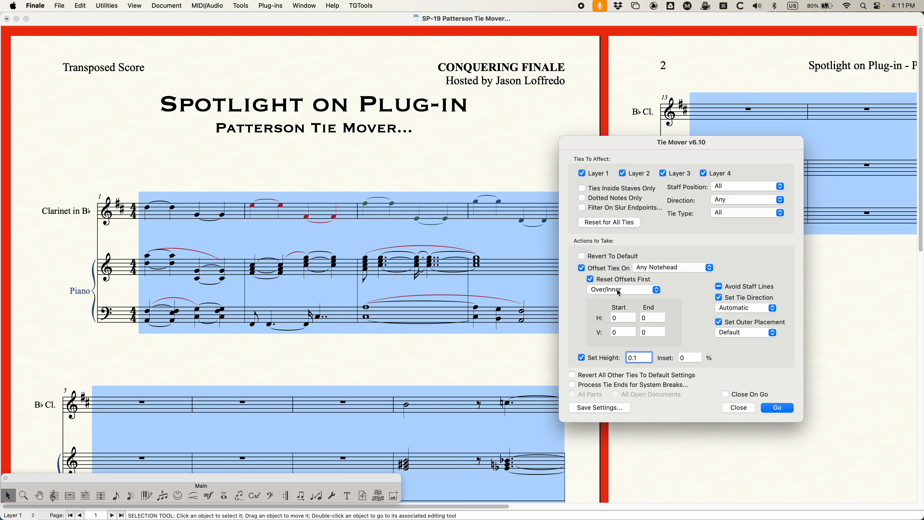
Apply Revert To Default to all selected ties, and turn the option back off.
click(608, 256)
click(779, 407)
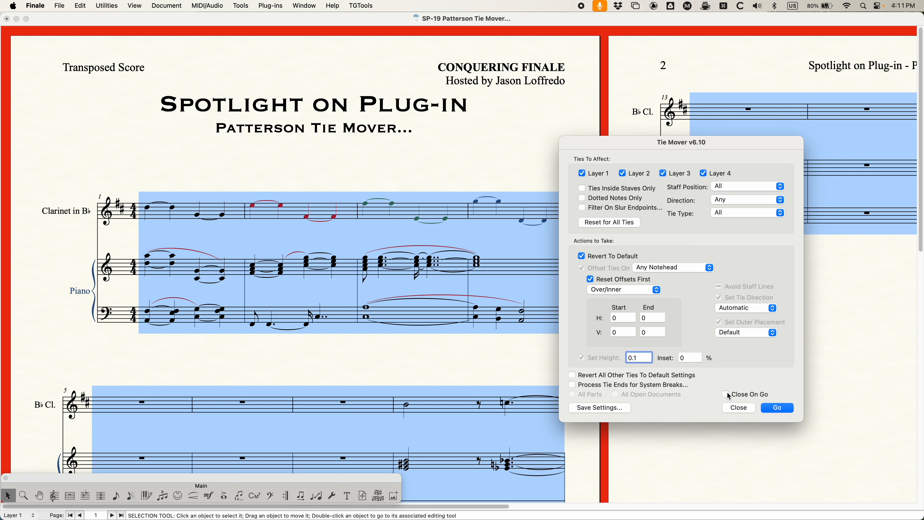
click(602, 256)
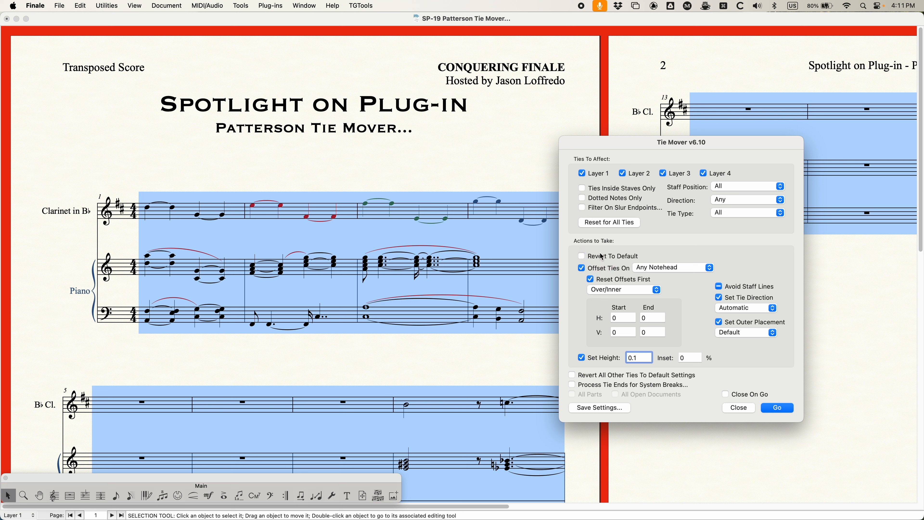
Set the tie height to 0 and disable the Set Height action.
key(Tab)
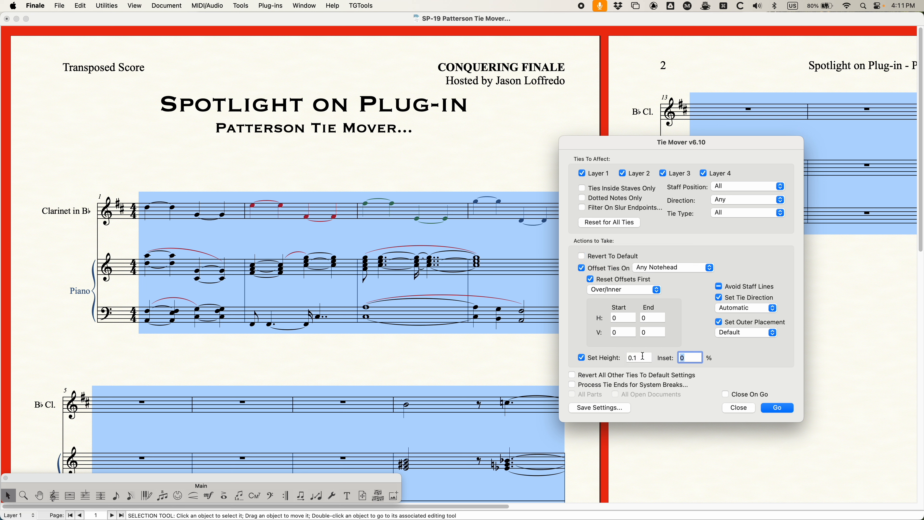
click(633, 356)
text(0)
click(688, 358)
click(582, 358)
For Over/Inner ties, set the horizontal start offset to .05 and both vertical offsets to .05.
click(624, 318)
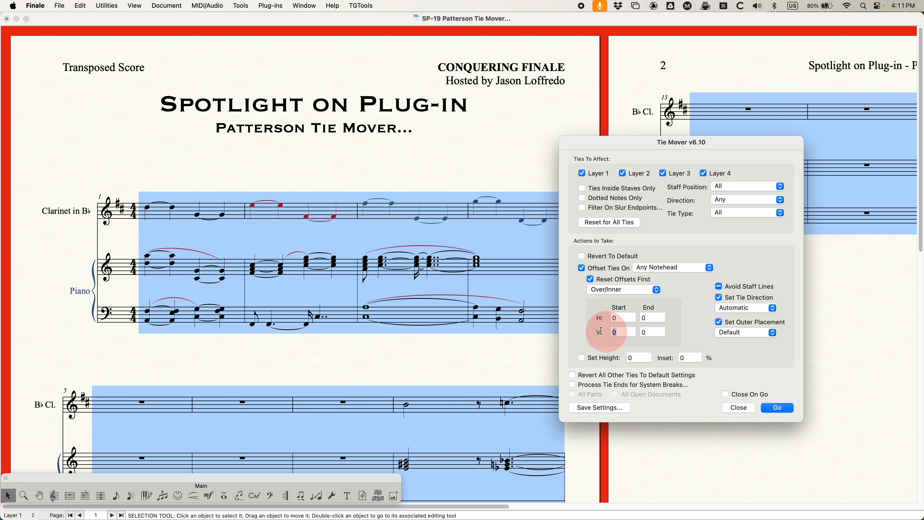
key(Tab)
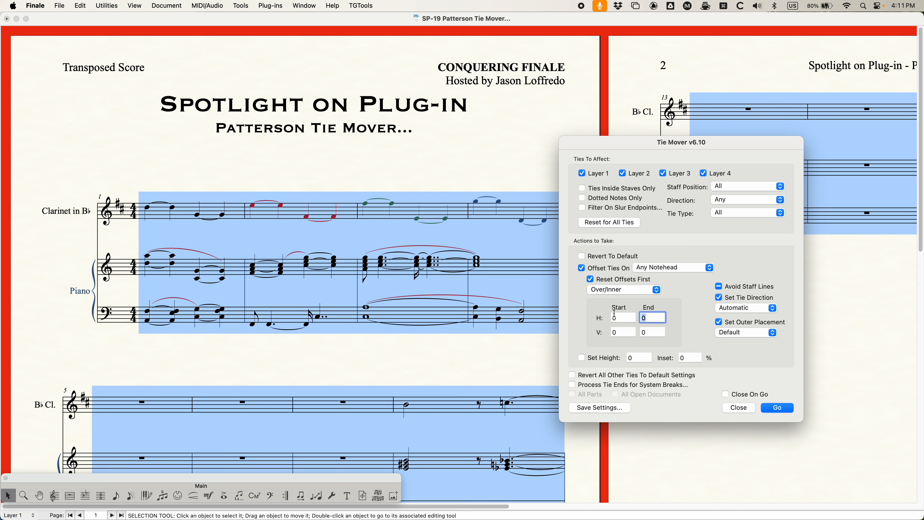
click(614, 292)
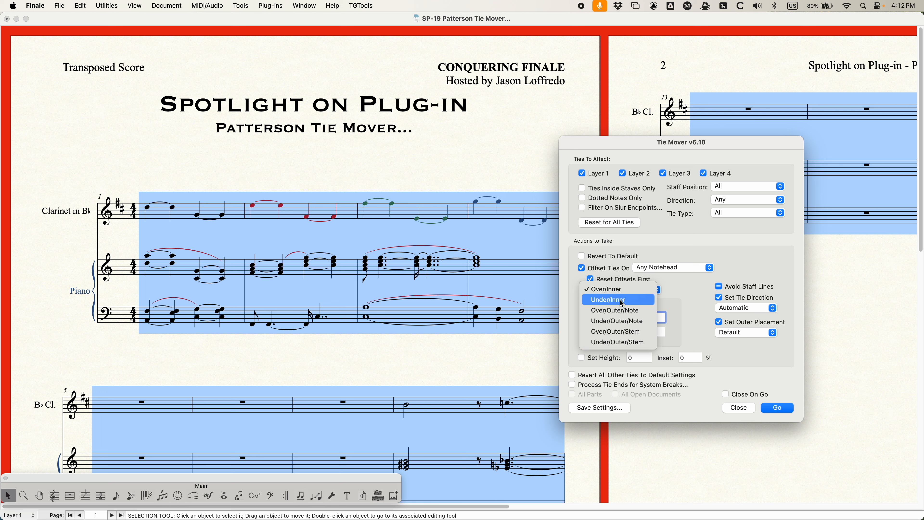
click(607, 289)
click(589, 312)
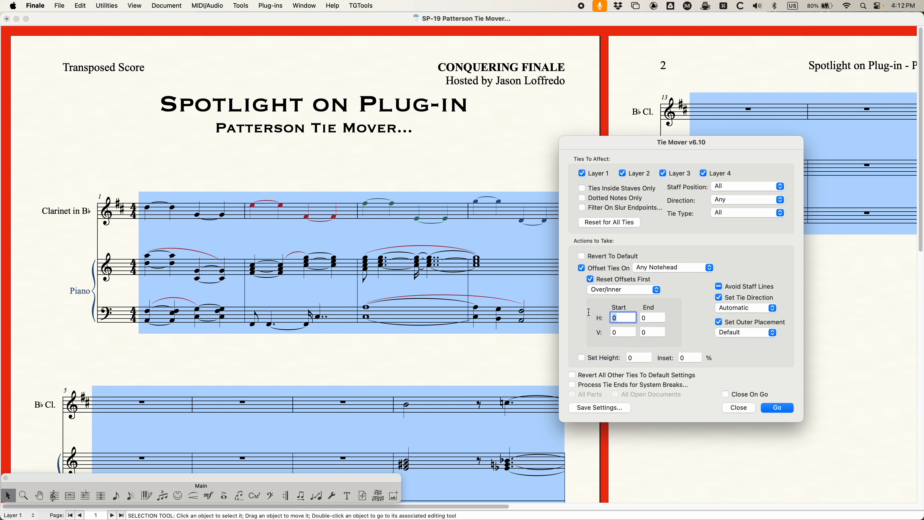
text(.)
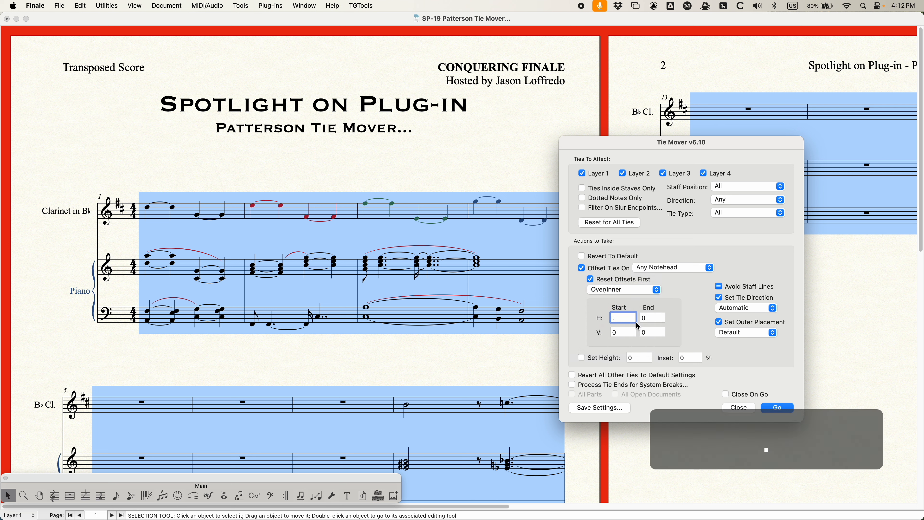
text(05)
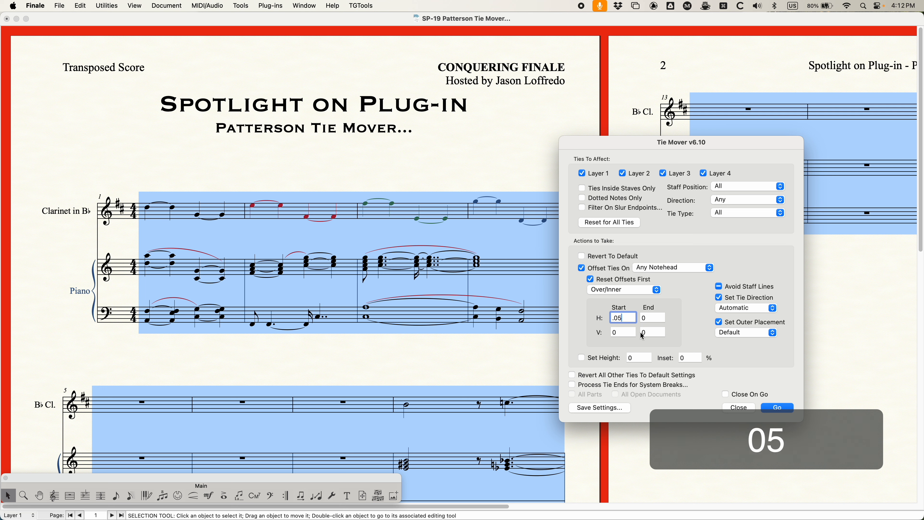
click(635, 332)
text(.05)
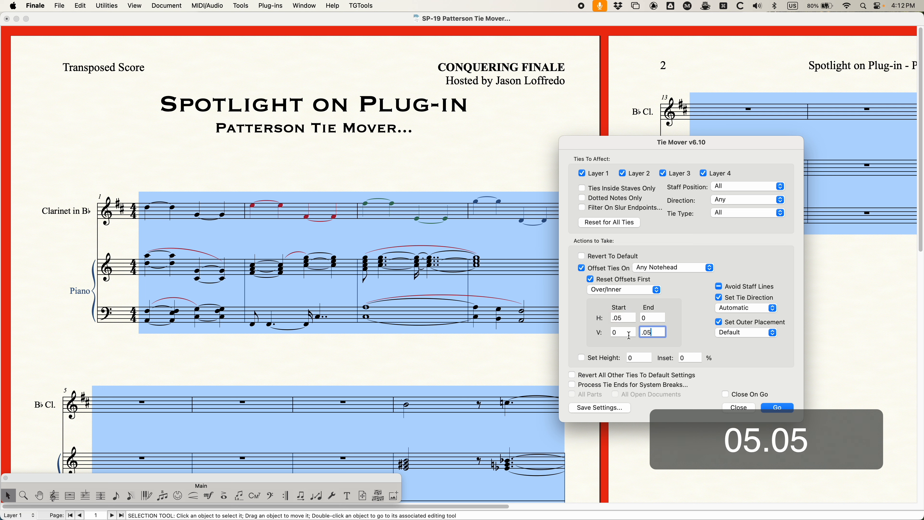
click(623, 331)
text(.05)
Set the horizontal end offset for Over/Inner ties to -.05.
click(615, 316)
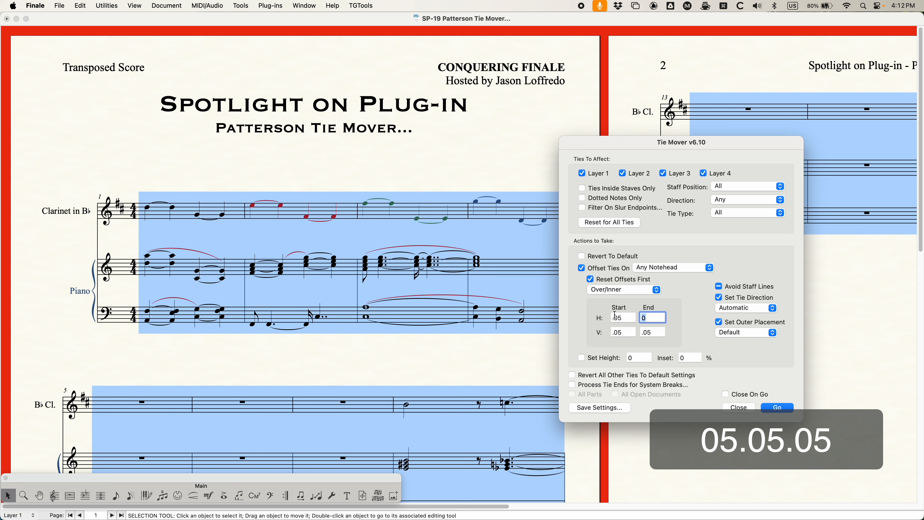
text(.5)
key(BackSpace)
text(05)
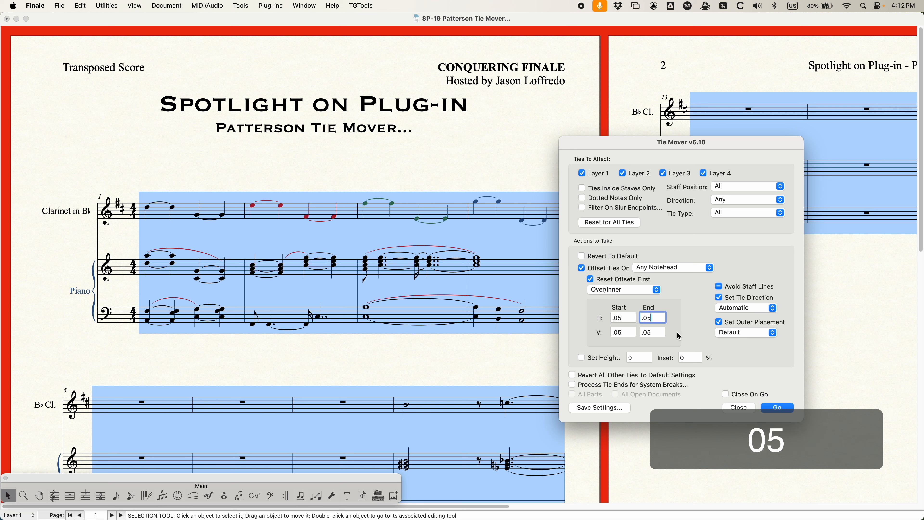
click(641, 318)
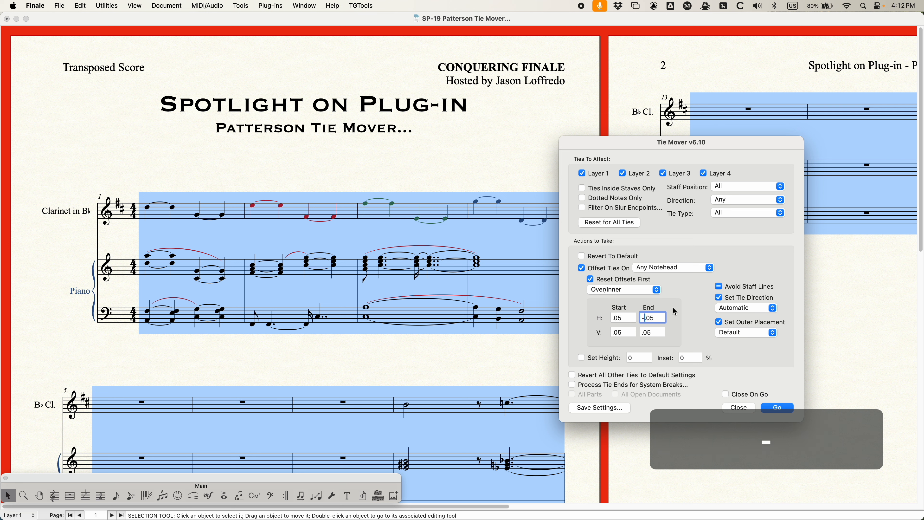
For Over/Outer/Note ties, set the horizontal offsets to .03 start and -.03 end, and both vertical offsets to .02.
click(612, 289)
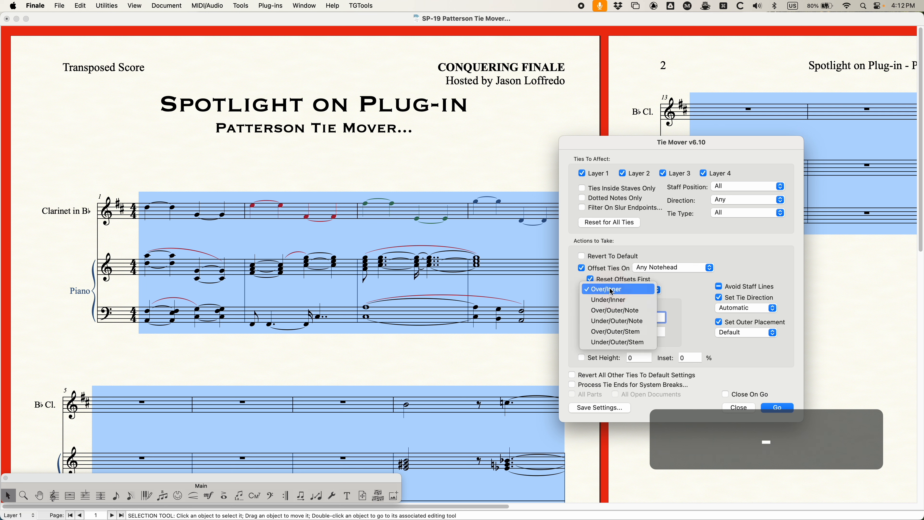
click(615, 310)
click(624, 317)
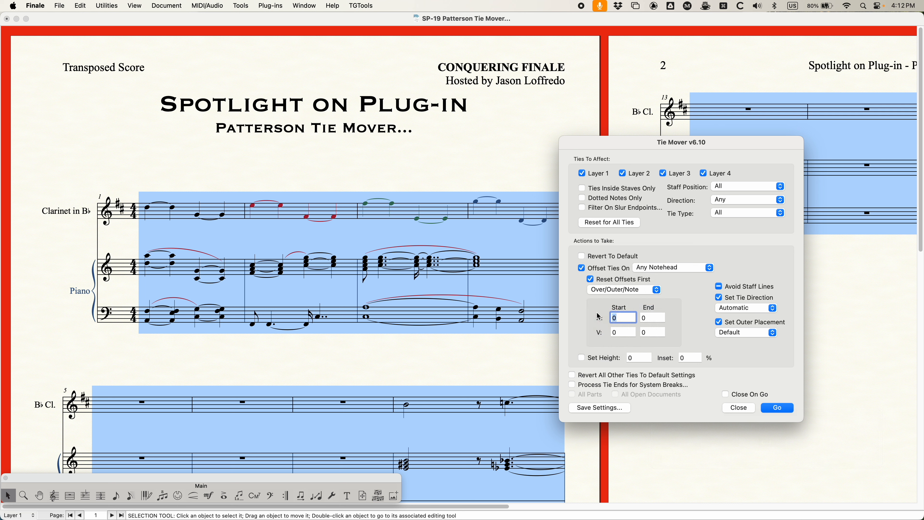
text(.03)
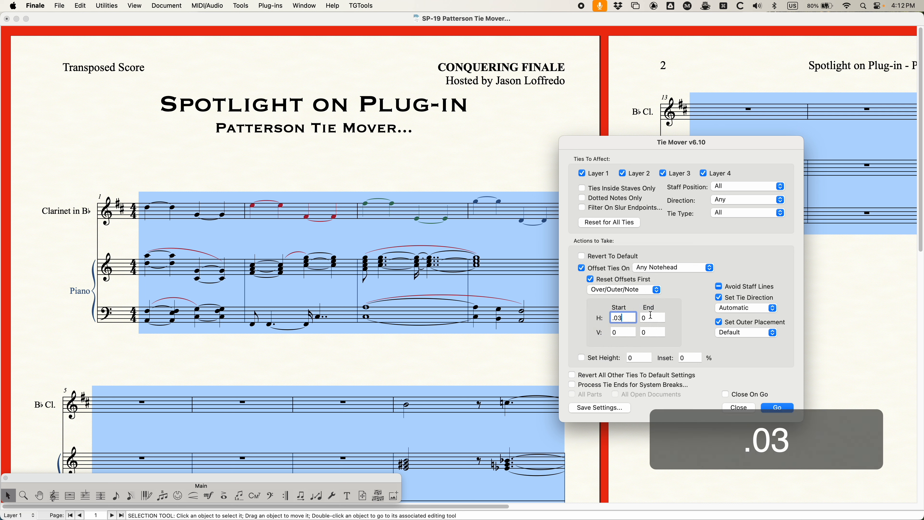
click(611, 312)
text(-.03)
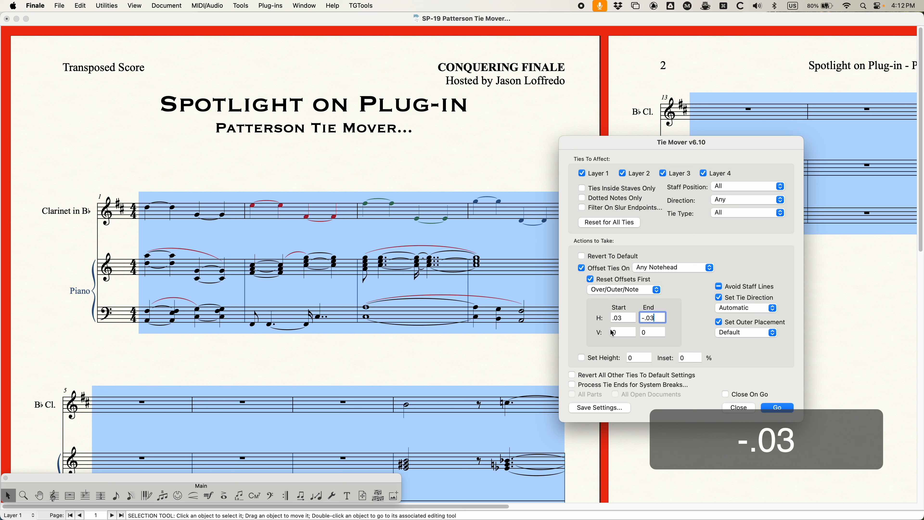
click(623, 331)
text(.02)
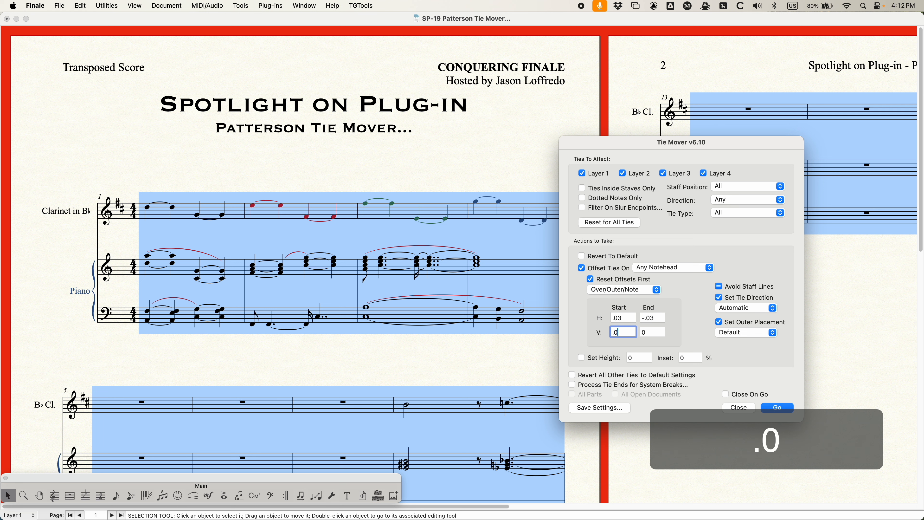
click(654, 332)
text(.02)
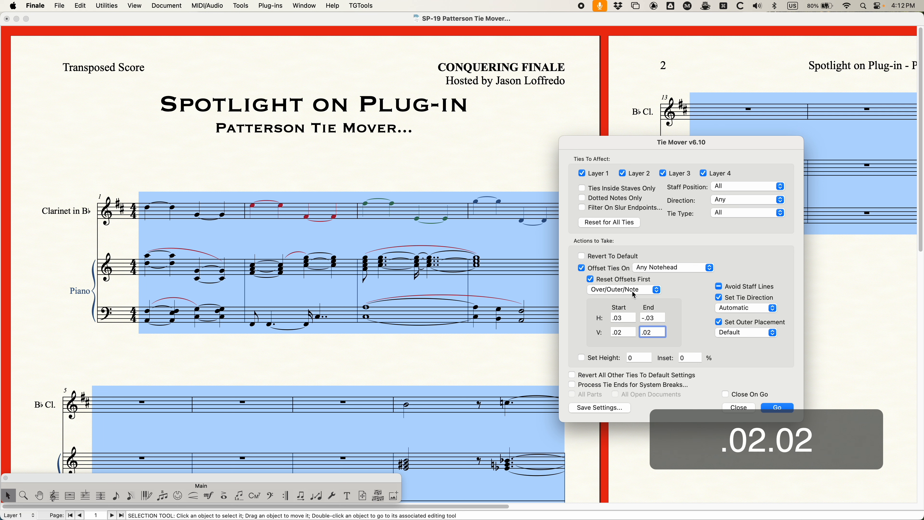
Check the offsets stored for Under/Inner ties, and return to the Over/Inner placement.
click(633, 291)
click(629, 278)
click(625, 286)
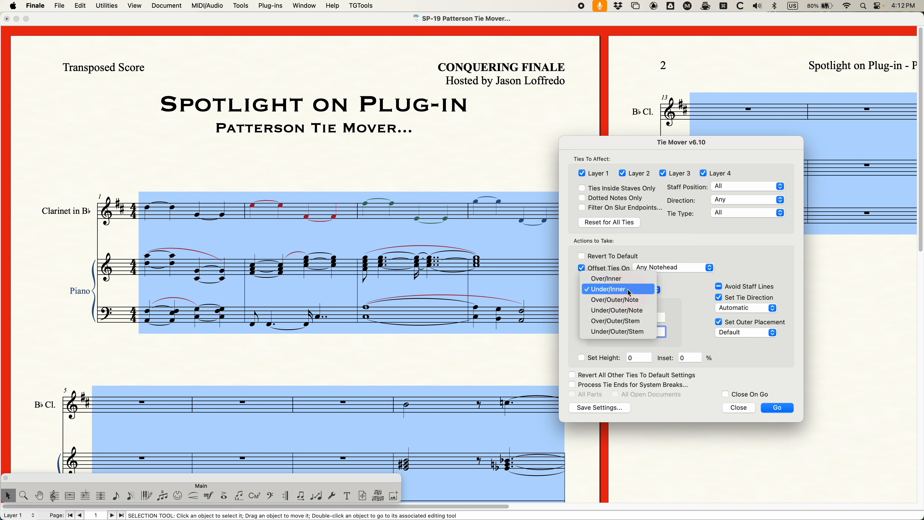
click(625, 281)
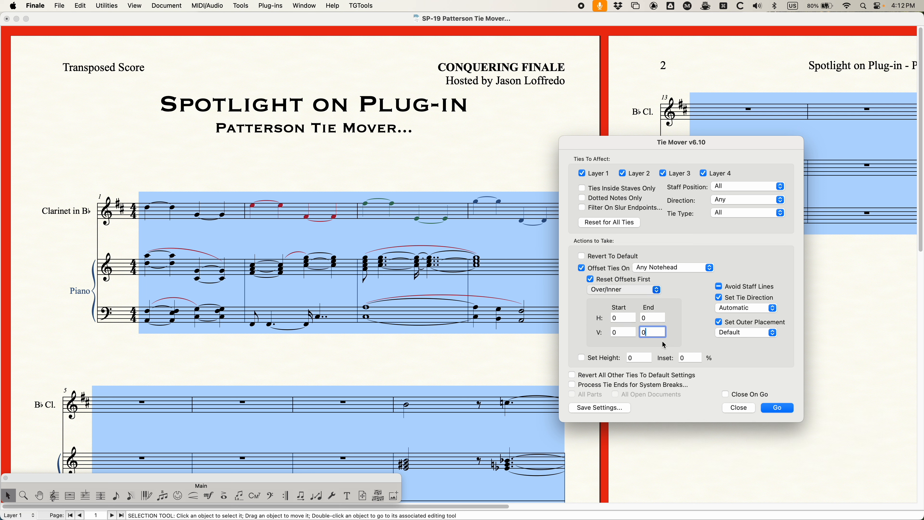
click(627, 293)
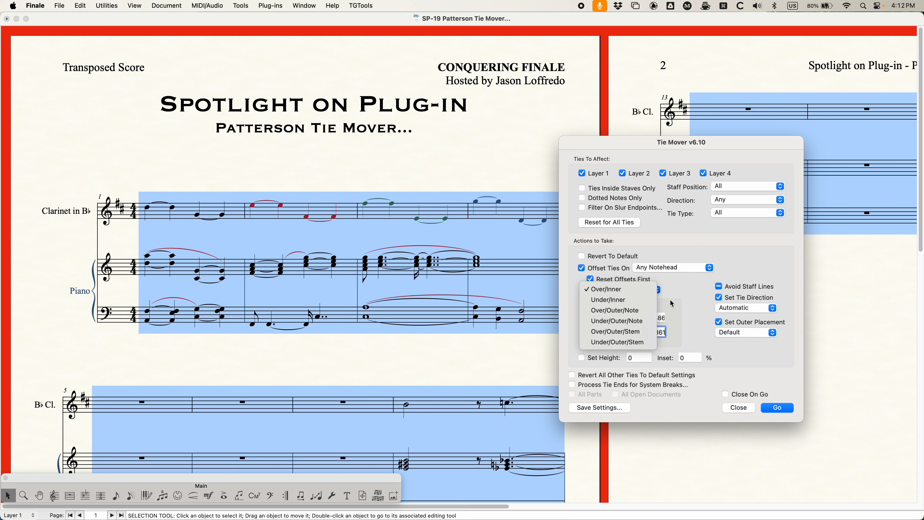
click(689, 299)
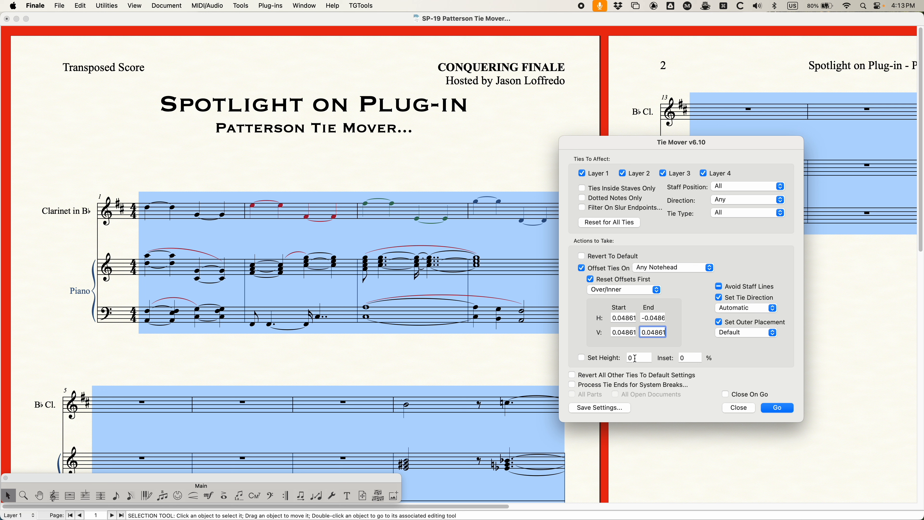
Apply the offsets to all selected ties, and apply them several more times with Reset Offsets First turned off.
click(776, 408)
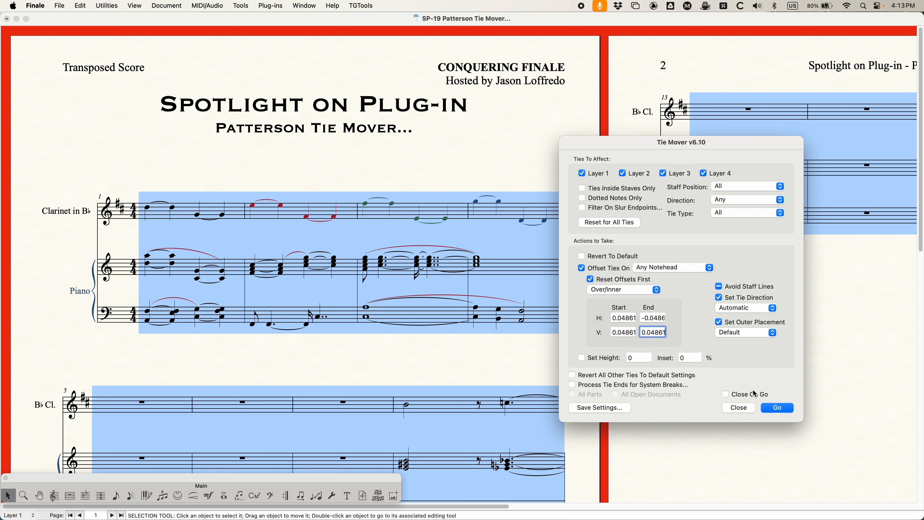
click(778, 408)
click(620, 281)
click(776, 410)
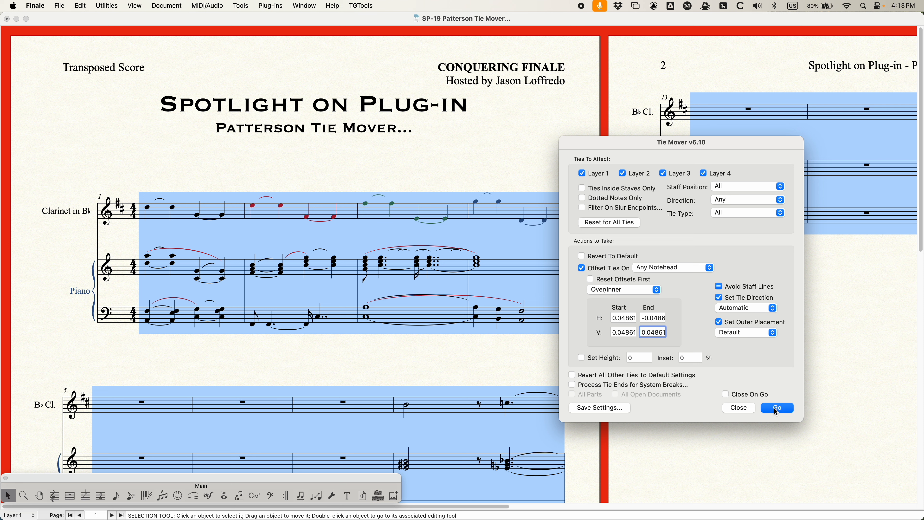
click(774, 408)
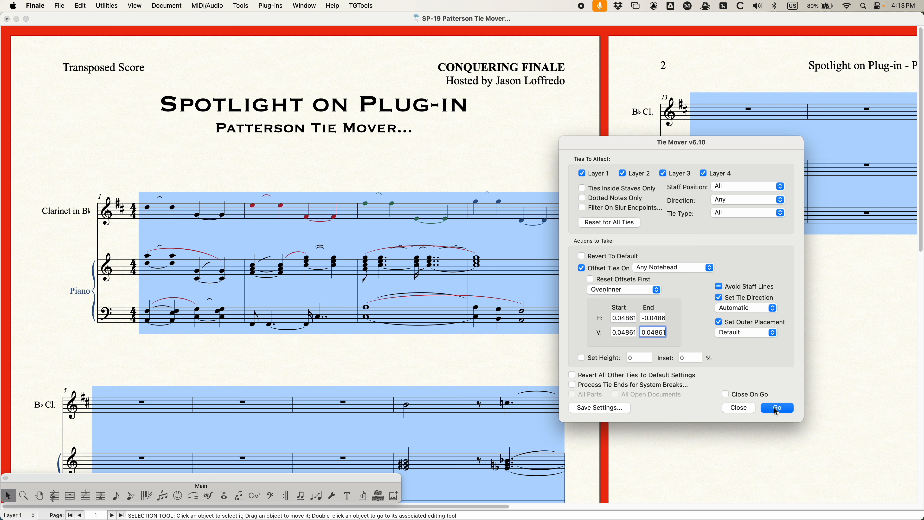
click(776, 410)
click(776, 410)
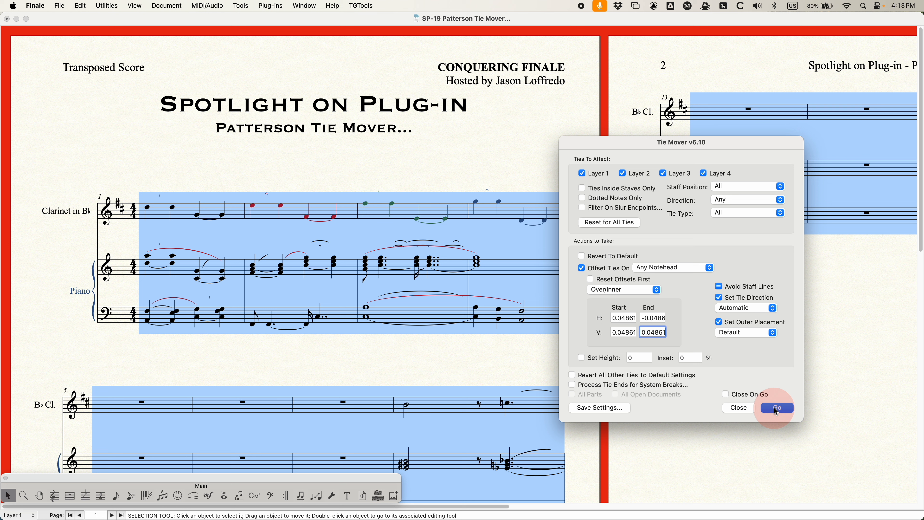
click(774, 407)
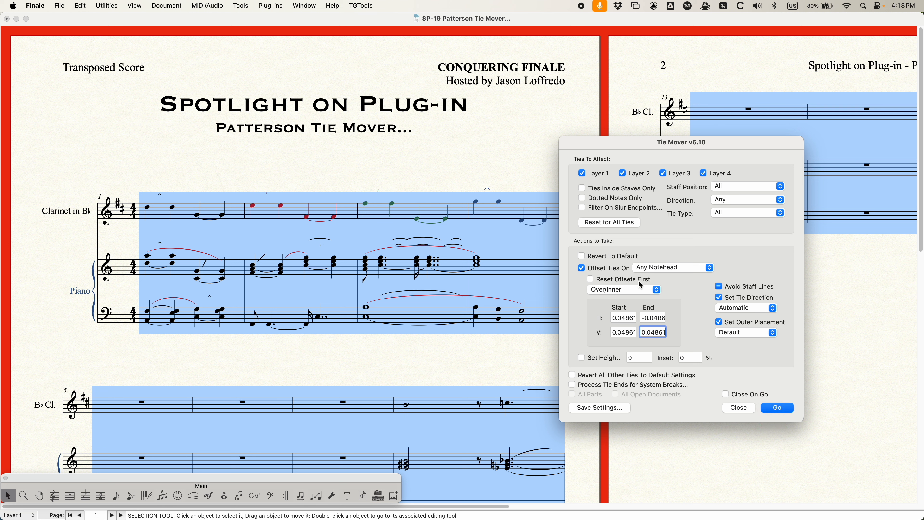
Revert the offset ties to their default settings, and disable Revert To Default.
click(612, 257)
click(779, 408)
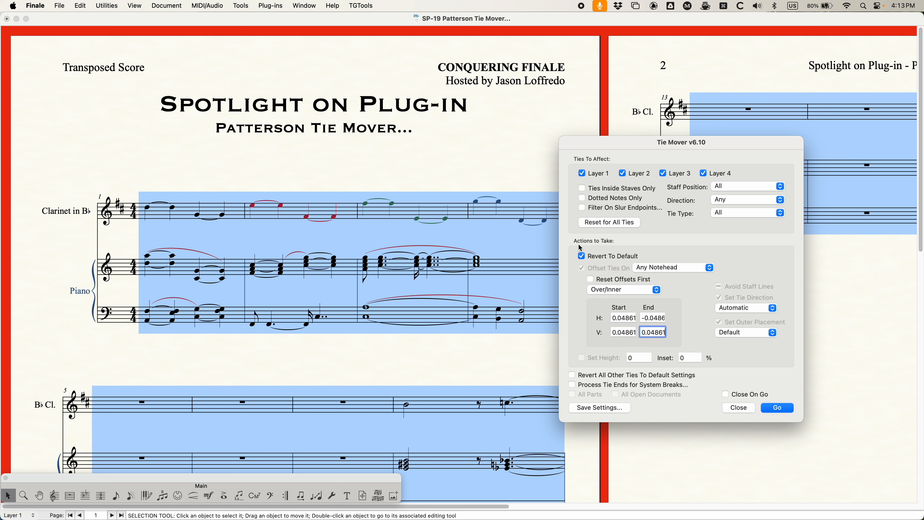
click(597, 258)
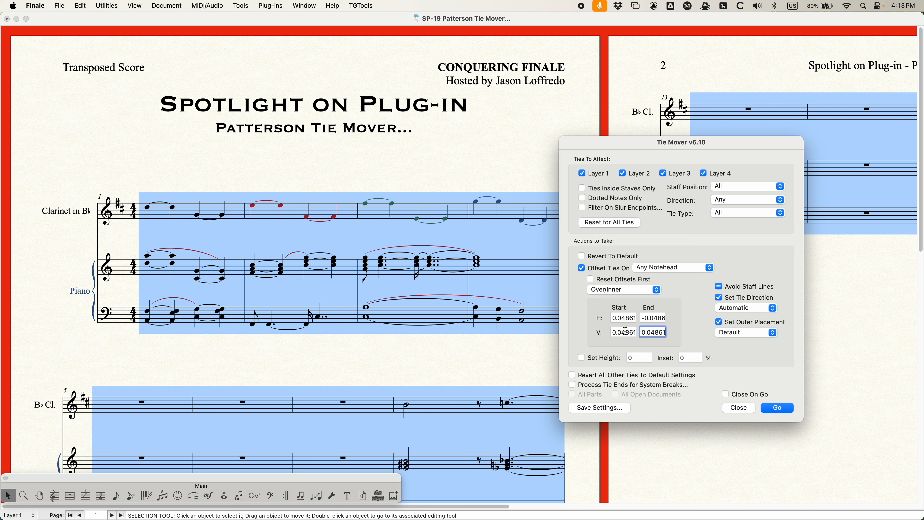
Reset all horizontal and vertical start and end offsets for Over/Inner ties to 0.
click(611, 289)
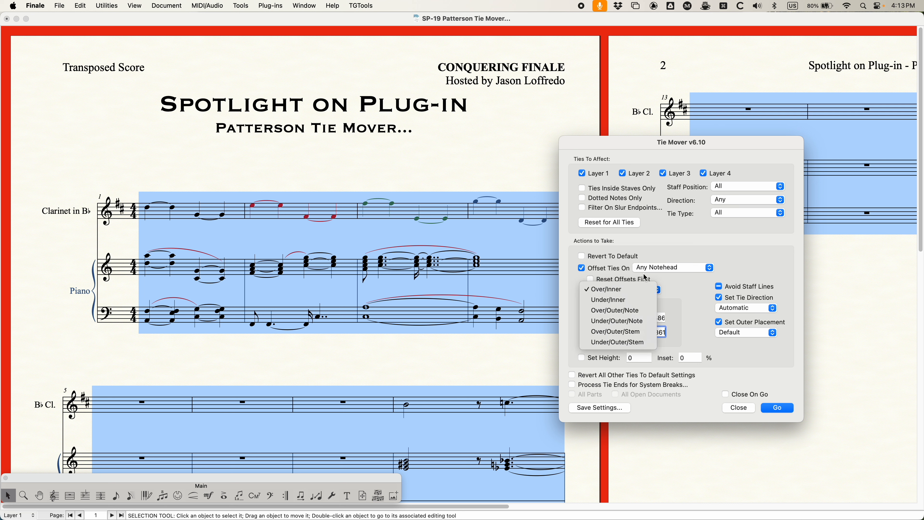
click(616, 290)
drag(613, 319, 693, 341)
text(0)
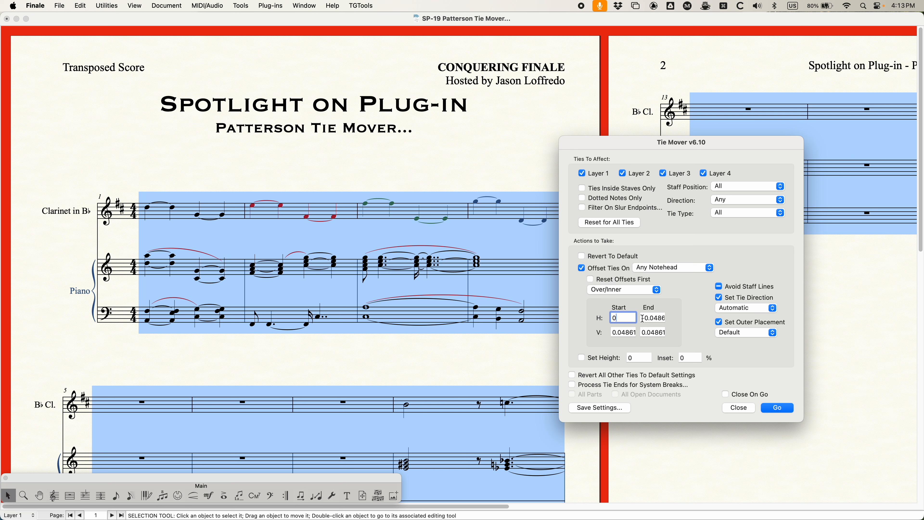
key(Tab)
text(0)
text(0)
drag(643, 332, 655, 335)
text(0)
Reset the horizontal and vertical start and end offsets for Over/Outer/Note ties to 0.
click(624, 290)
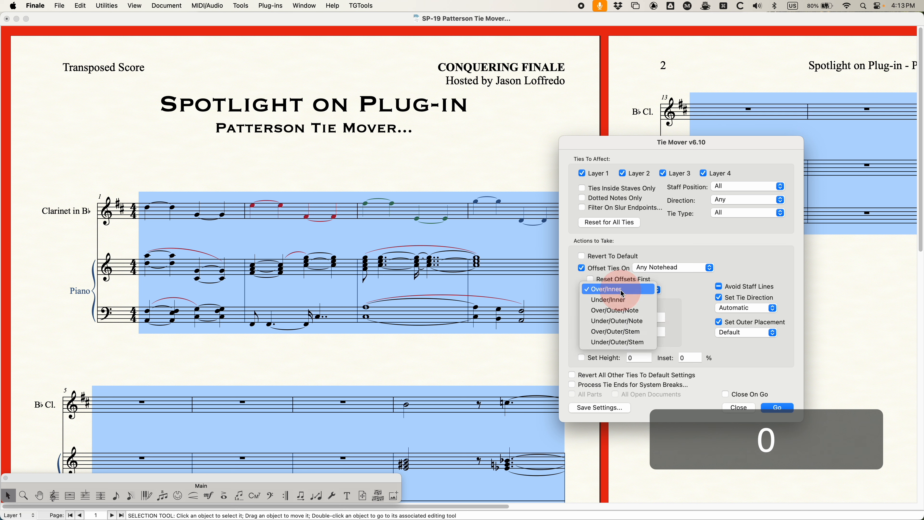
click(622, 311)
drag(617, 318, 663, 342)
text(0)
key(BackSpace)
text(0.0)
double_click(615, 332)
text(0)
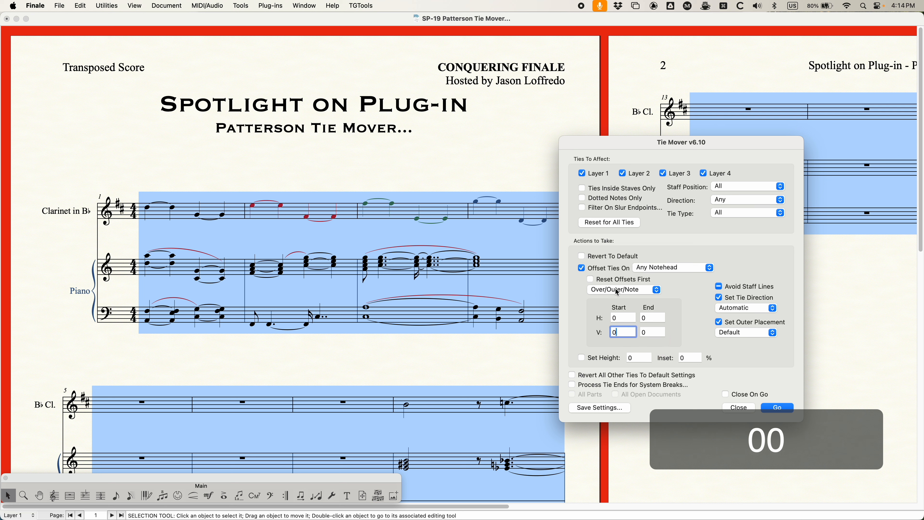
click(614, 290)
click(614, 291)
click(614, 291)
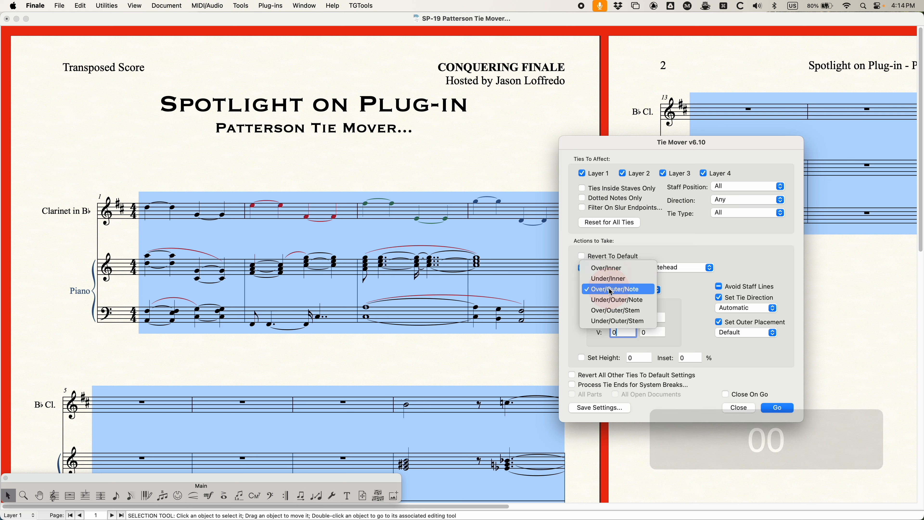
Select the Over/Inner tie placement for the offsets, check the notehead choices, and keep Any Notehead.
click(606, 269)
click(590, 279)
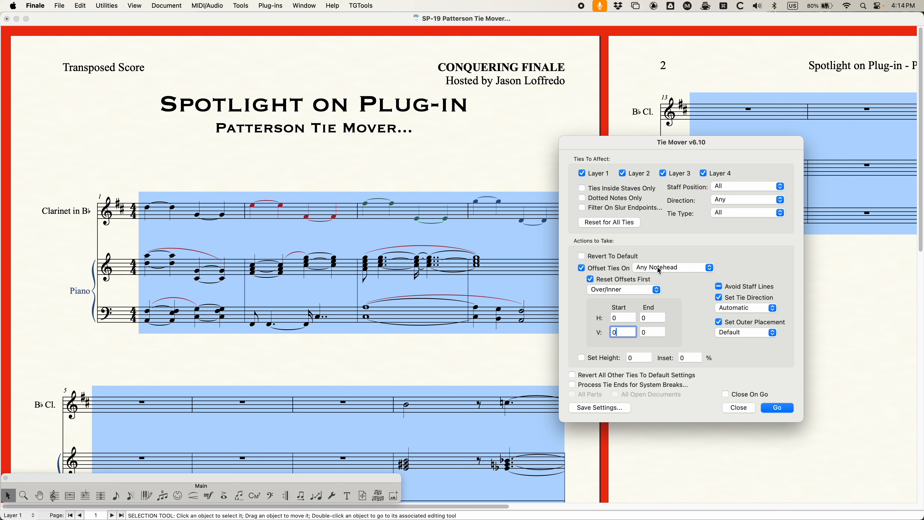
click(667, 269)
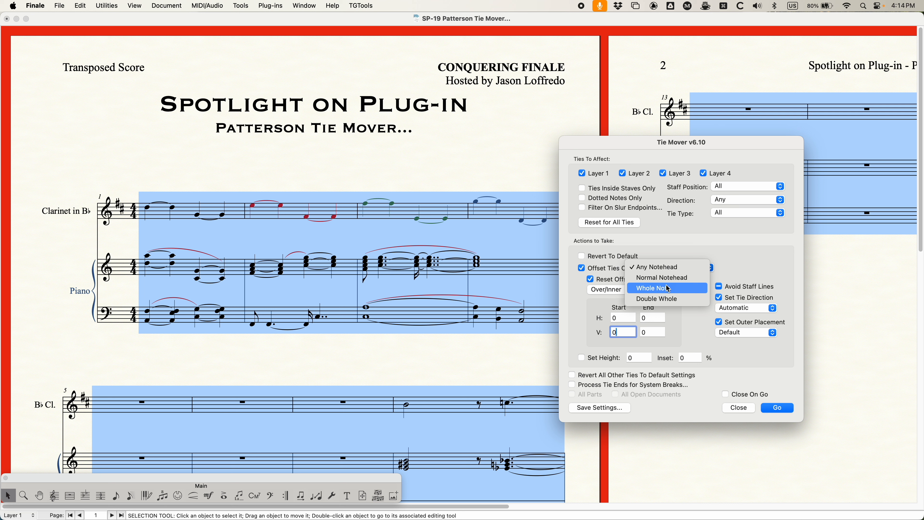
click(655, 267)
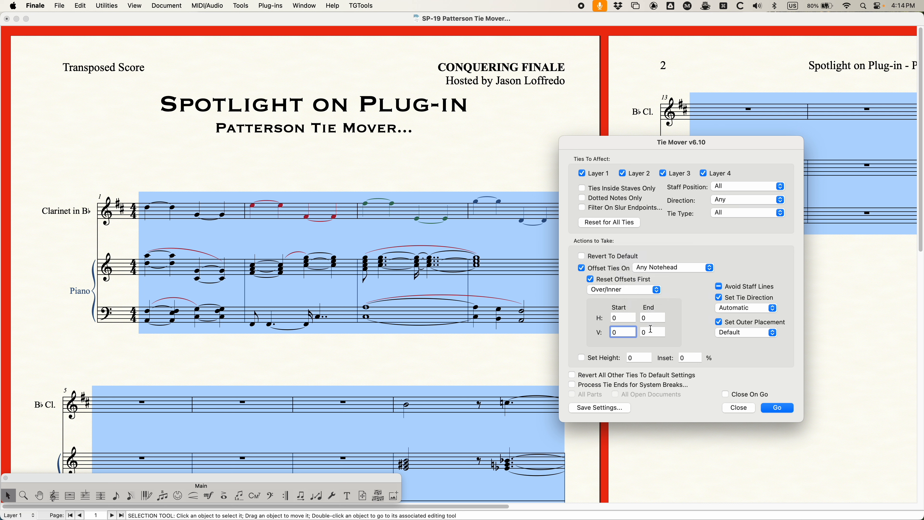
click(582, 269)
click(581, 357)
click(582, 357)
click(584, 269)
click(582, 357)
click(582, 357)
Examine the Avoid Staff Lines option in the document's Tie Contour settings, and close the document options without changes.
click(478, 136)
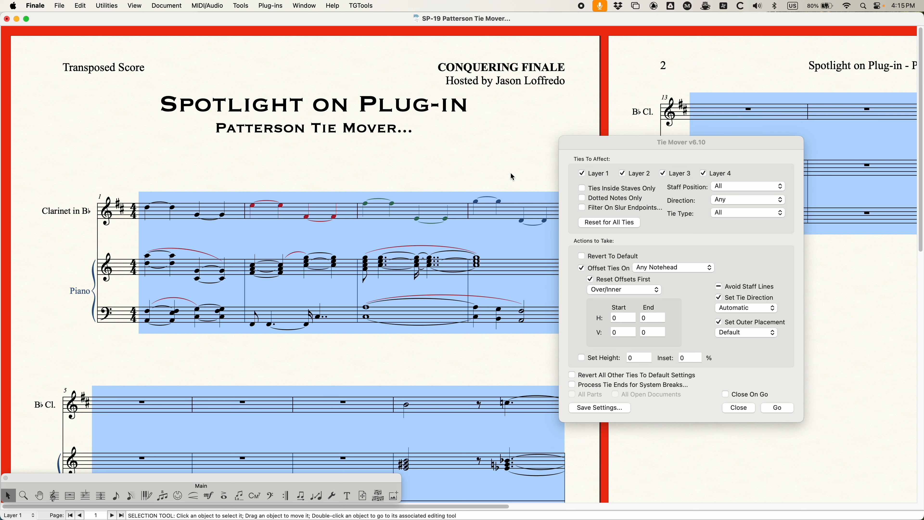
key(super+a)
key(alt+super+a)
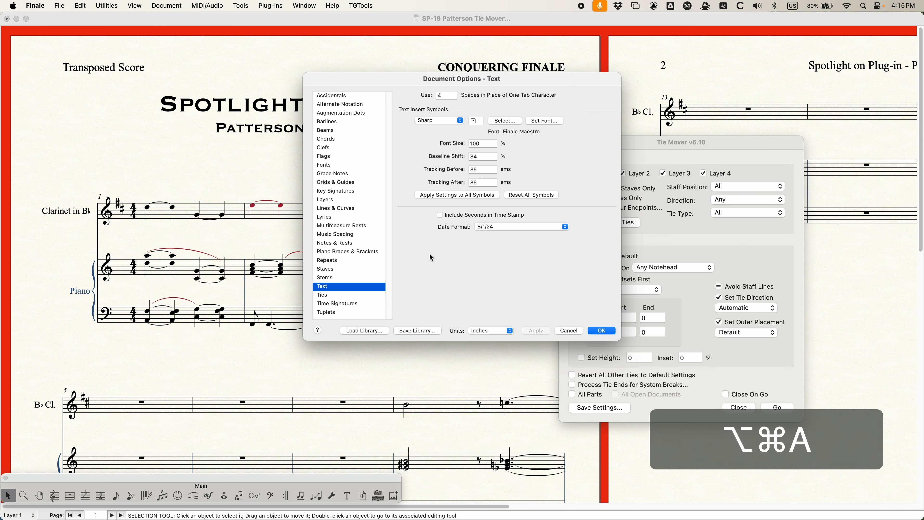
click(326, 294)
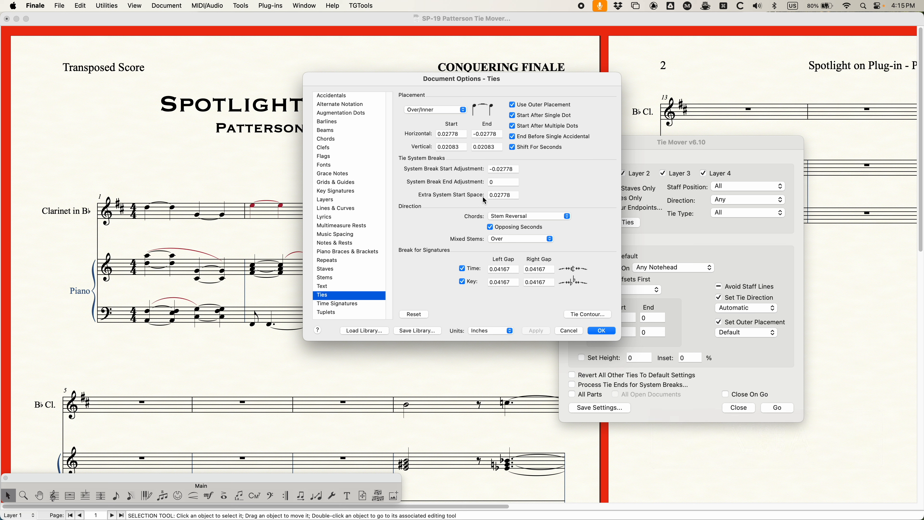
click(580, 315)
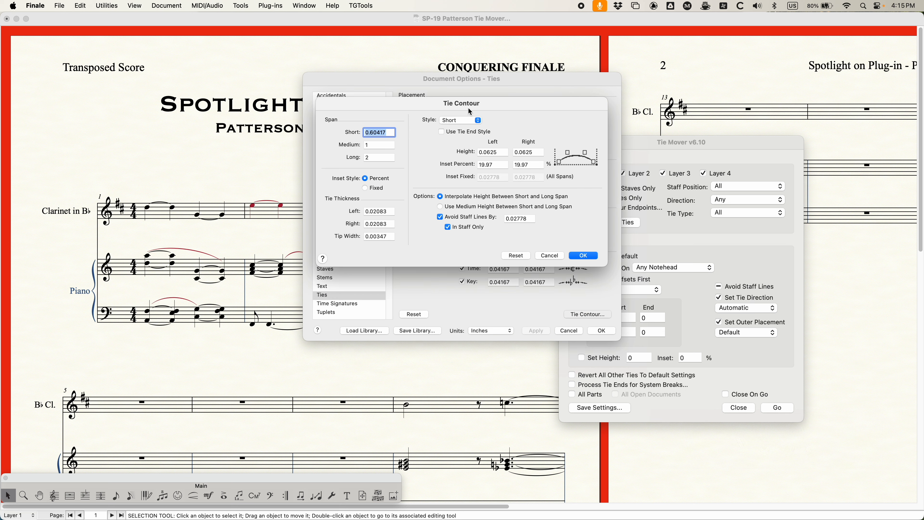
drag(430, 100, 369, 92)
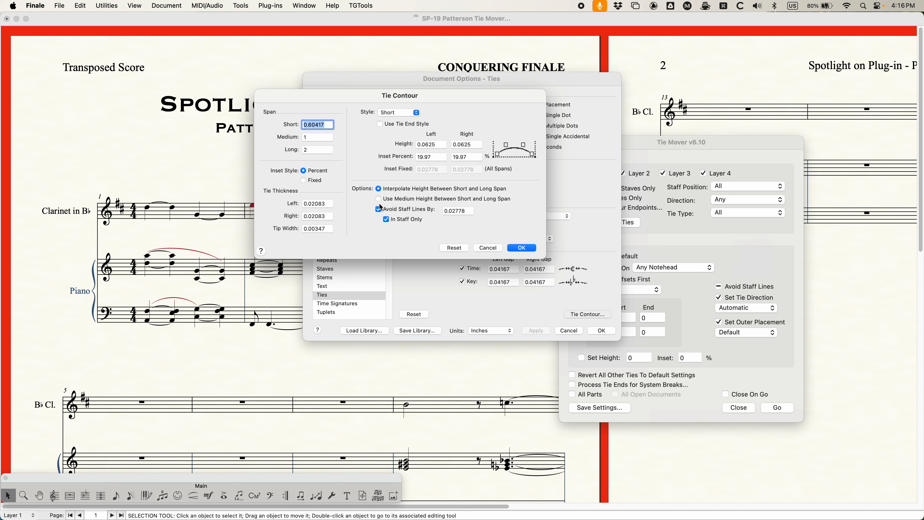
click(489, 248)
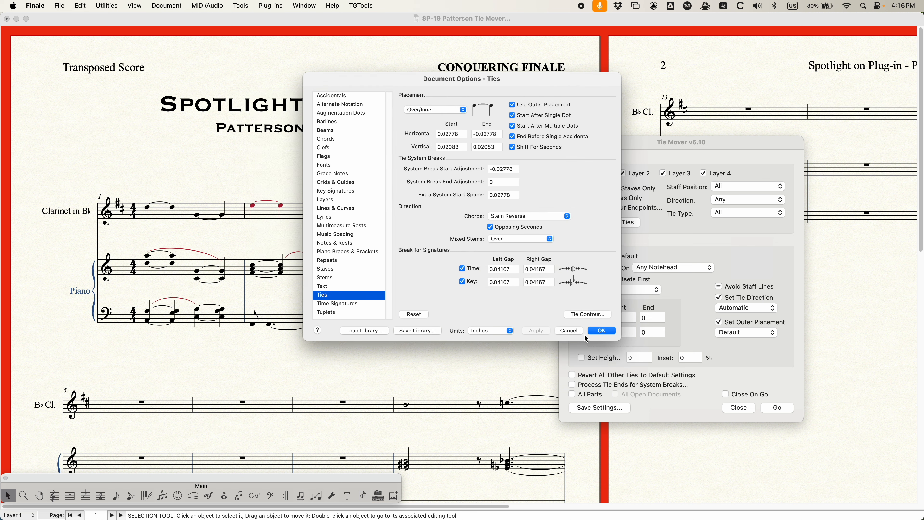
click(571, 330)
click(752, 264)
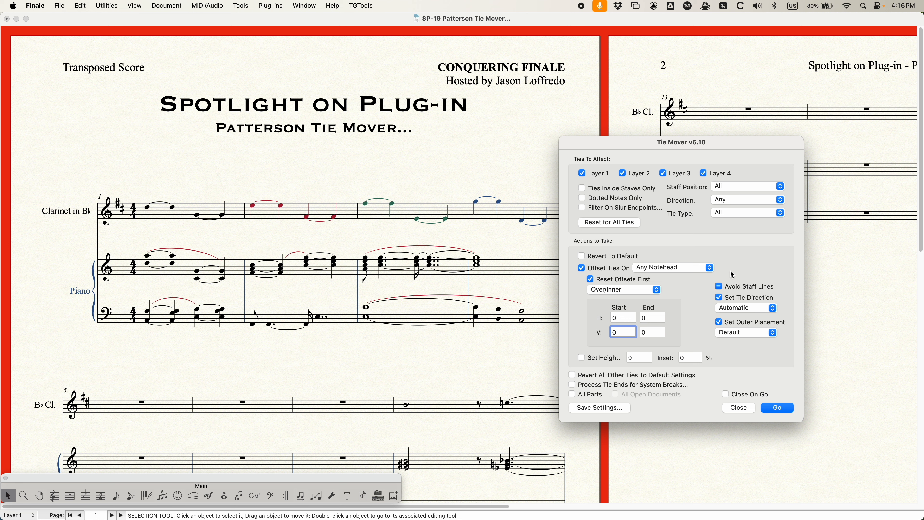
Cycle the Avoid Staff Lines action through its states, returning it to the mixed state.
click(719, 285)
click(719, 286)
click(720, 287)
Set the tie direction to Over, apply it to the whole score, and undo the change.
click(744, 309)
click(742, 320)
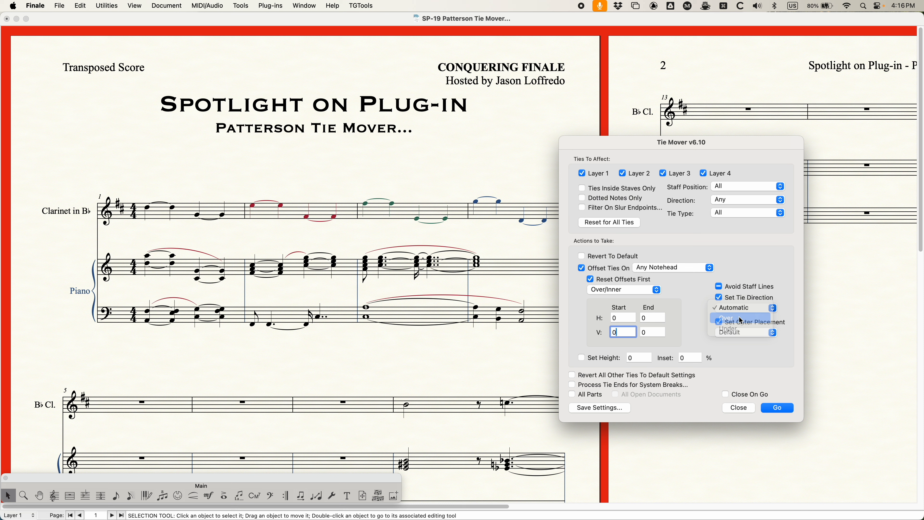
click(510, 177)
key(cmd+a)
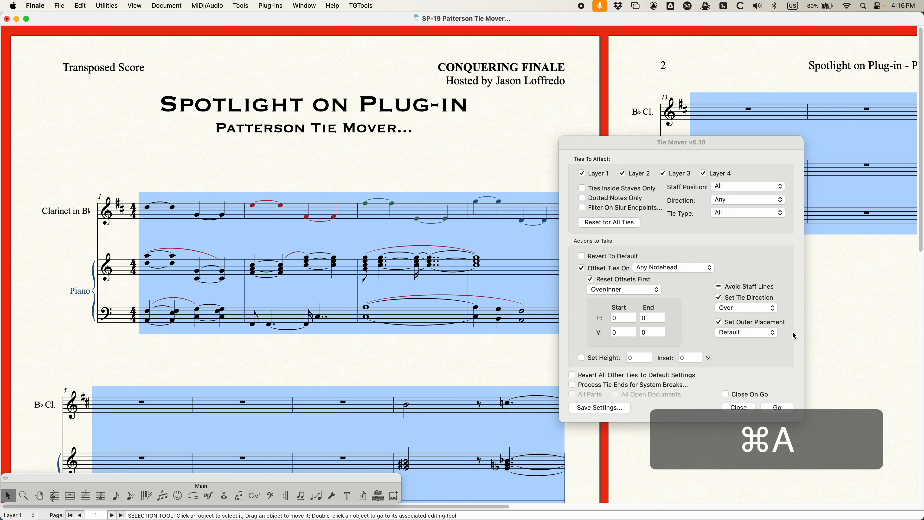
click(759, 372)
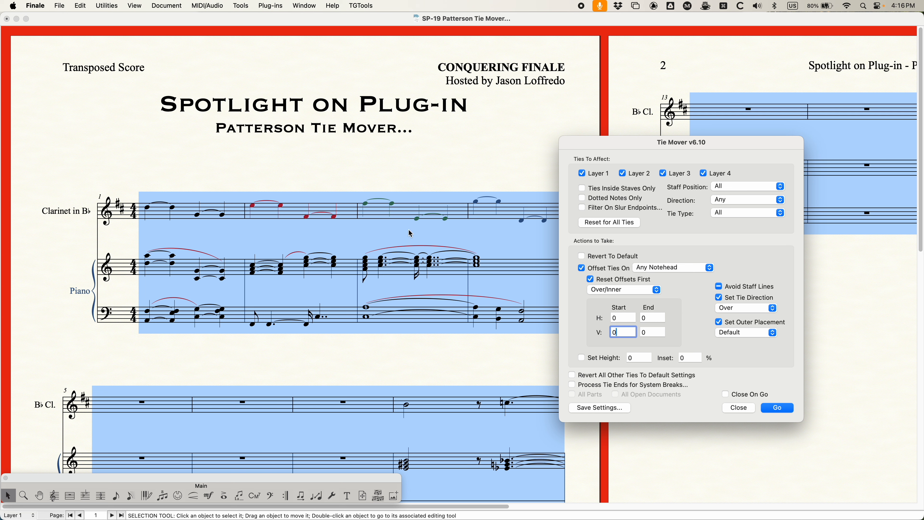
click(426, 151)
key(cmd+z)
Set the tie direction to Under, apply it to all selected ties, and undo the change.
click(759, 268)
click(745, 308)
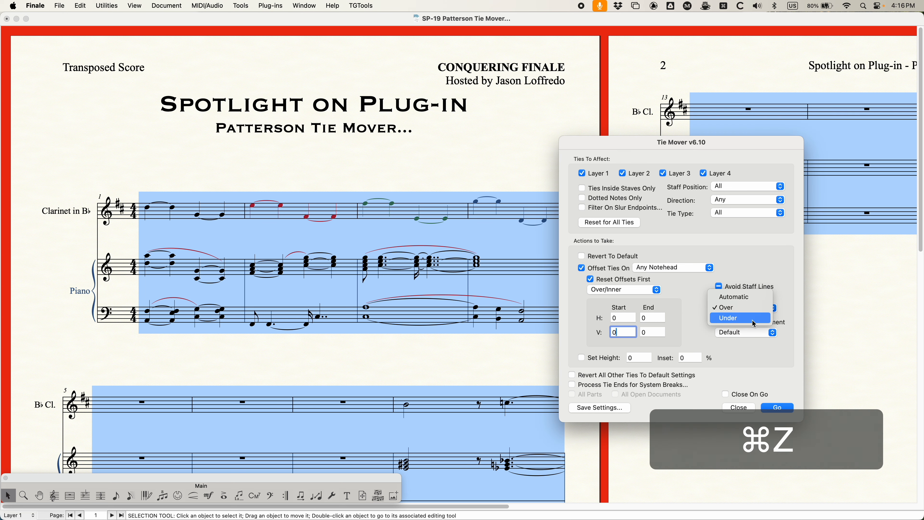
click(752, 320)
click(777, 407)
click(460, 181)
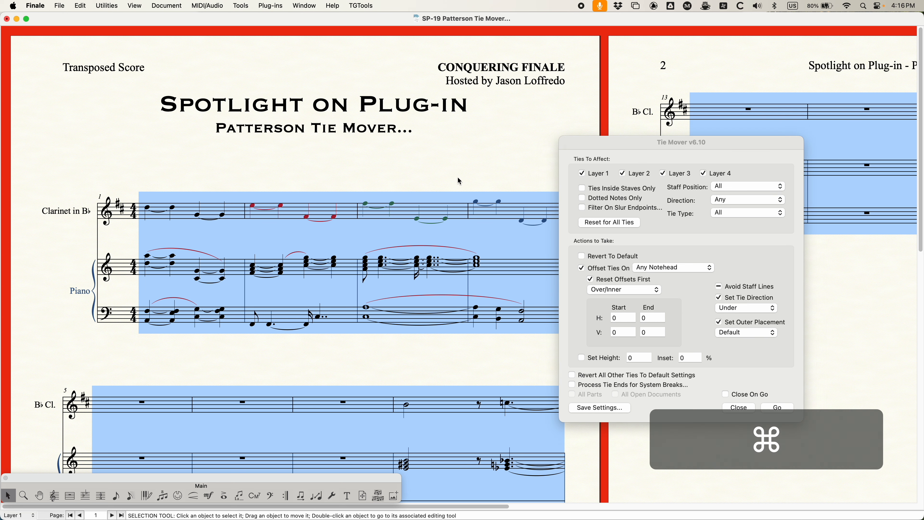
key(cmd+z)
Set the tie direction to Automatic and move the Tie Mover dialog clear of the page heading.
click(776, 269)
click(744, 308)
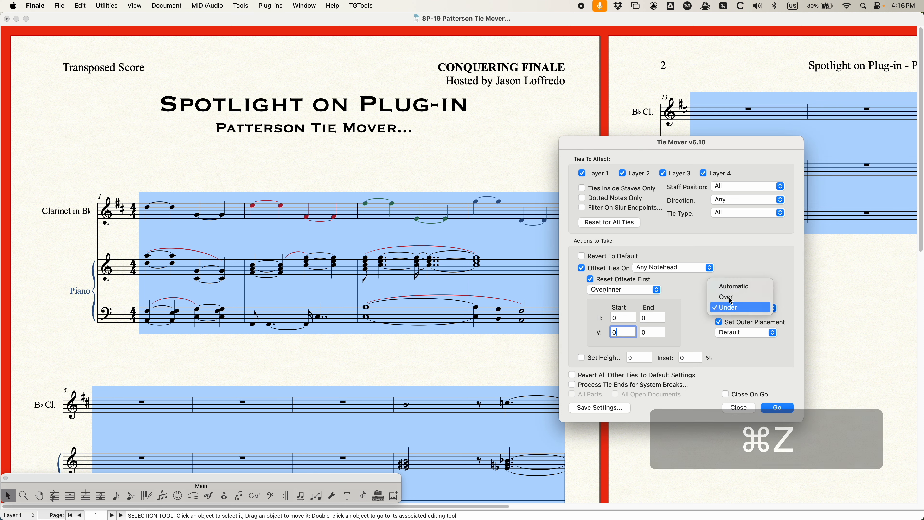
click(735, 286)
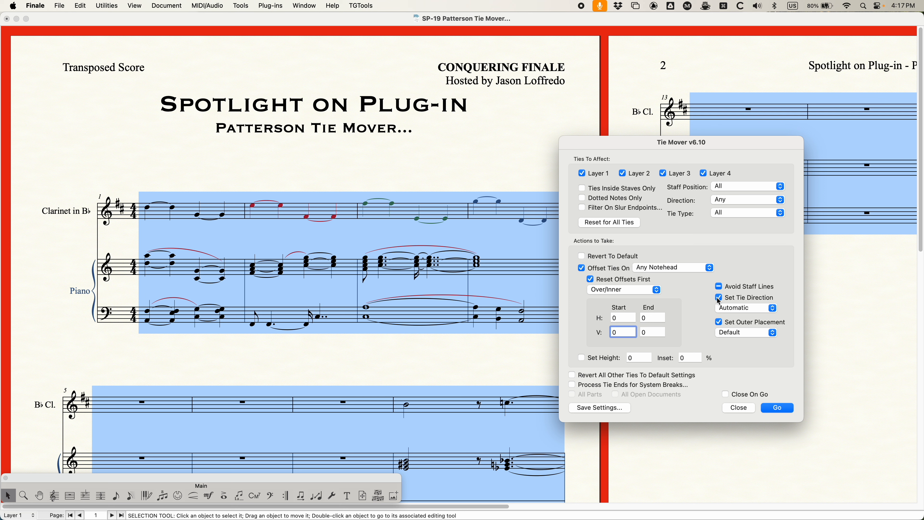
drag(669, 145, 473, 88)
click(541, 251)
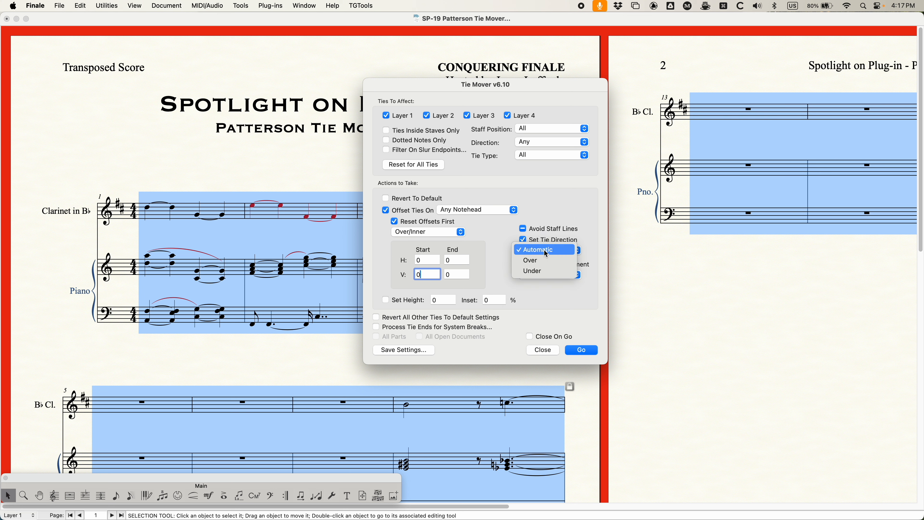
click(546, 251)
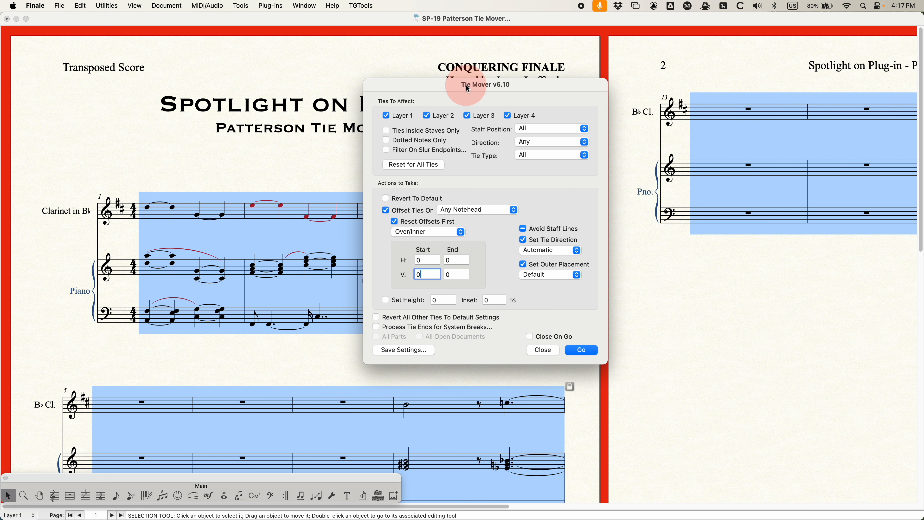
drag(469, 89, 543, 114)
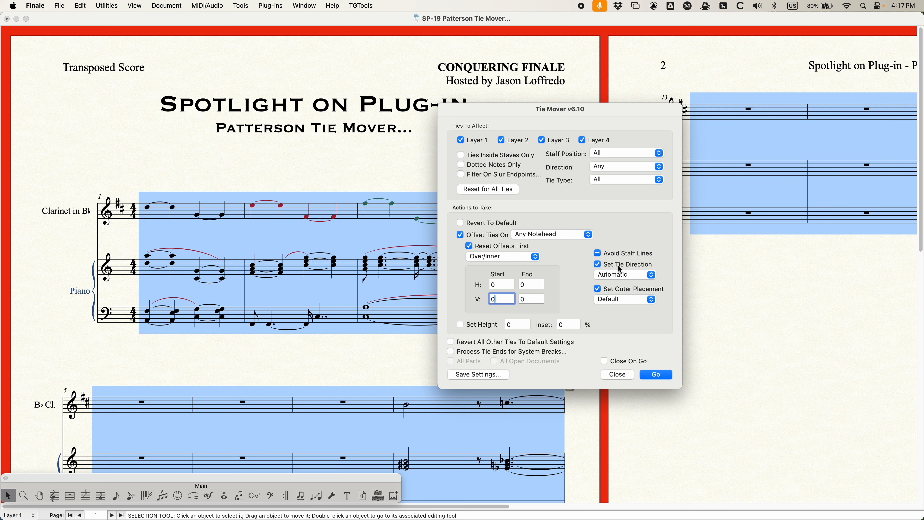
Turn the Set Tie Direction action off and on again.
click(598, 265)
drag(612, 104, 714, 103)
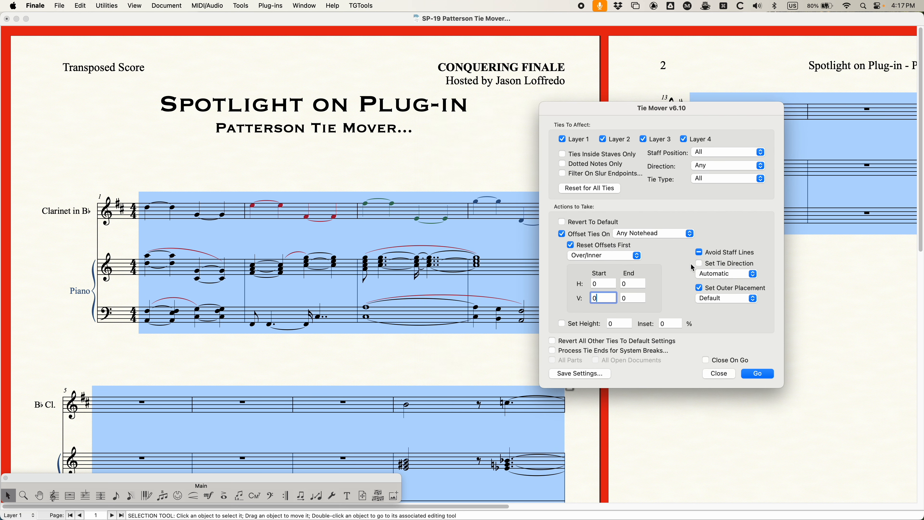
click(699, 264)
Check the Set Outer Placement choices, keep Default, and leave the action enabled.
click(720, 299)
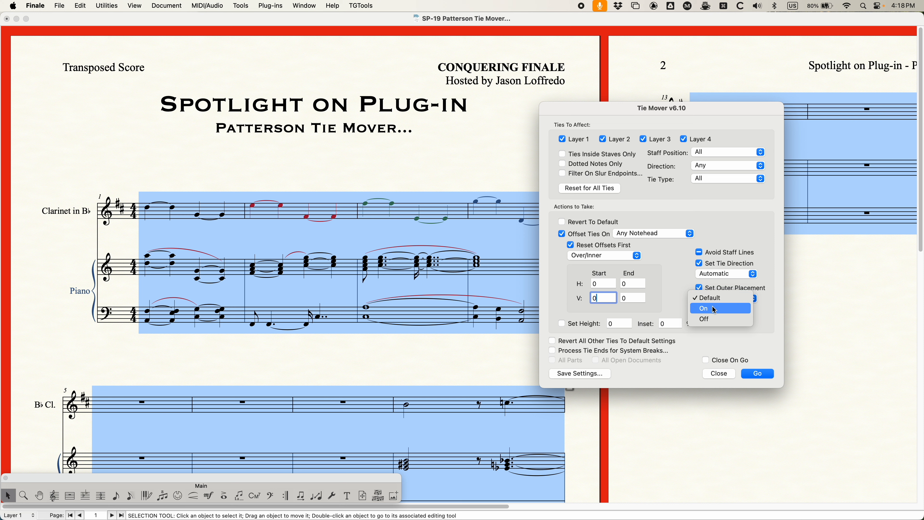
click(673, 291)
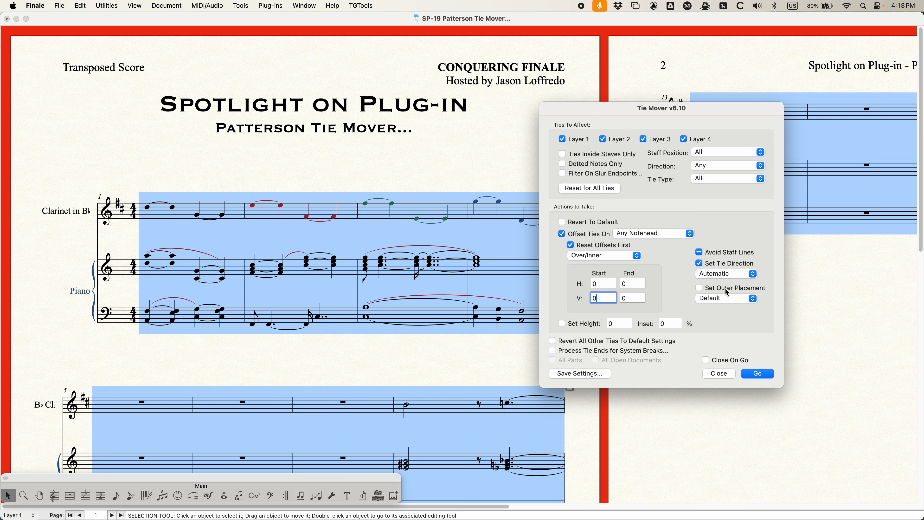
click(699, 288)
Enable Revert All Other Ties To Default Settings.
drag(623, 107, 458, 94)
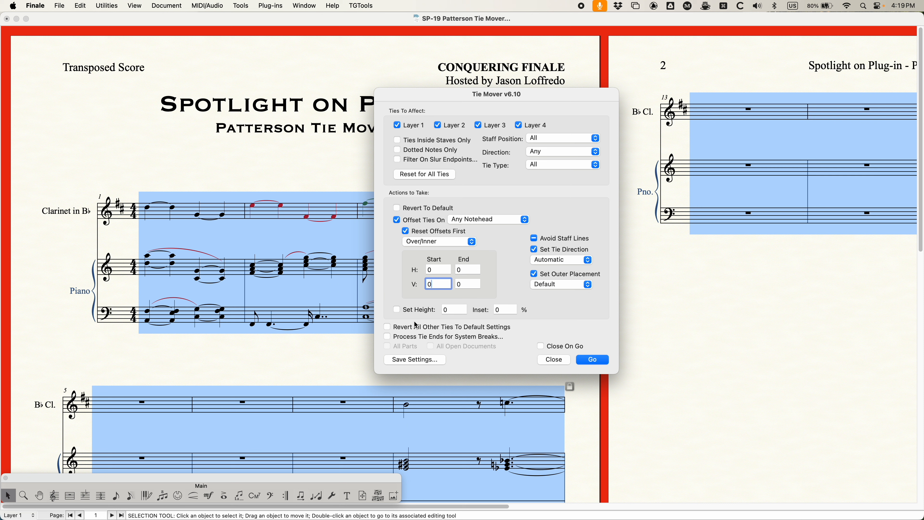
click(392, 325)
drag(445, 96, 538, 115)
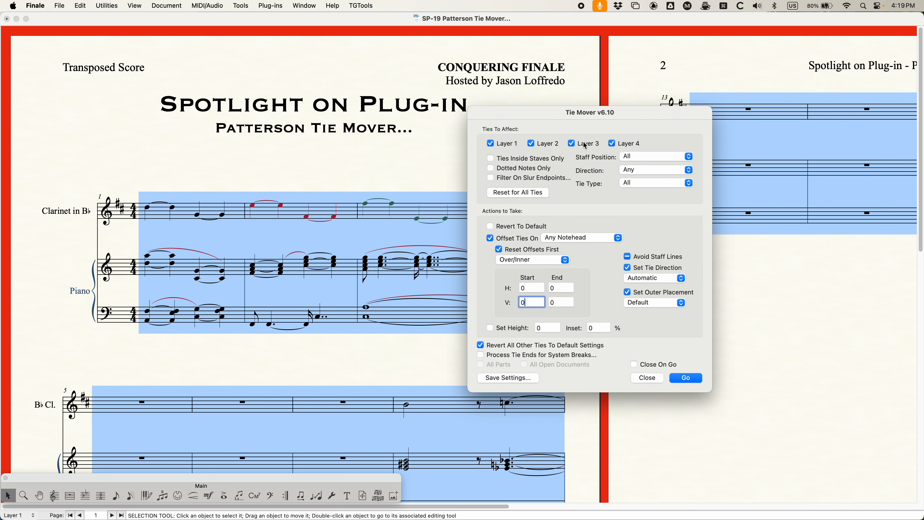
Limit the affected ties to dotted notes in Layers 1 and 3, with staff position On Spaces and tie type Ties Only.
click(528, 143)
click(611, 144)
click(489, 168)
click(624, 156)
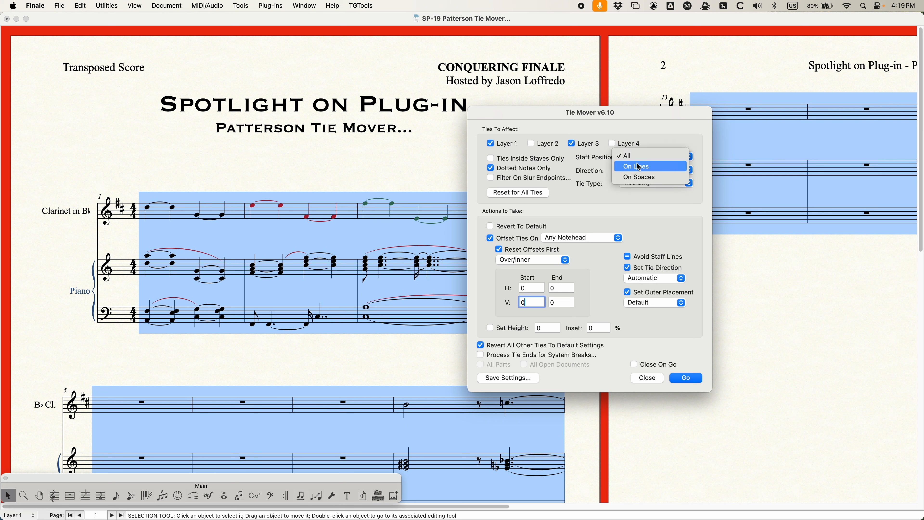
click(637, 177)
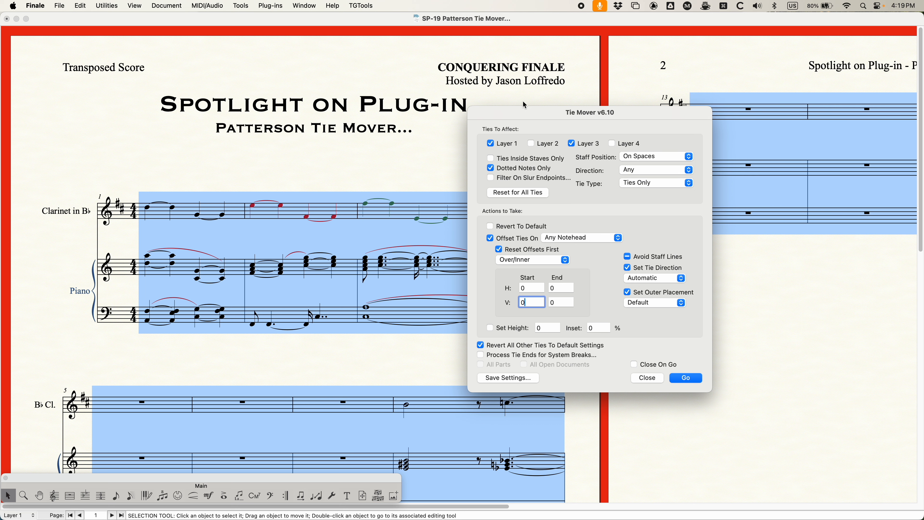
drag(621, 118, 652, 125)
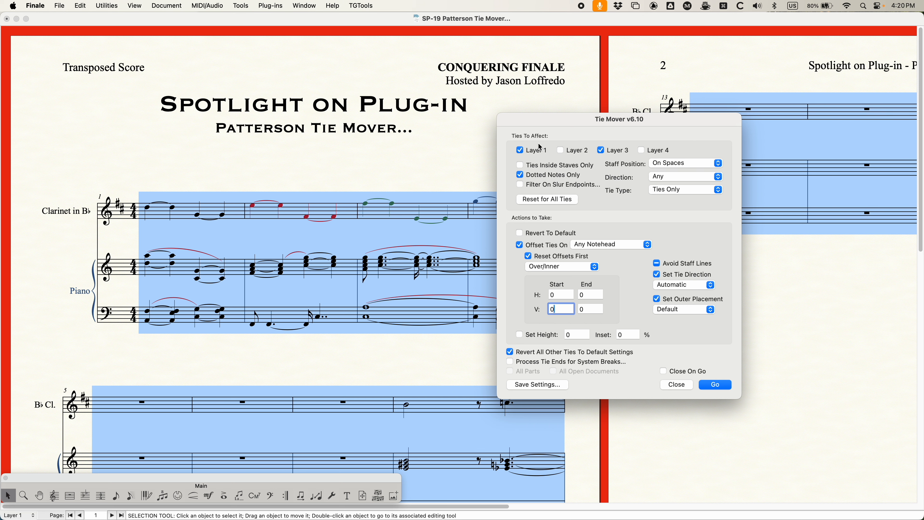
Reset the filters to affect all ties, and disable Revert All Other Ties To Default Settings.
click(529, 200)
click(511, 352)
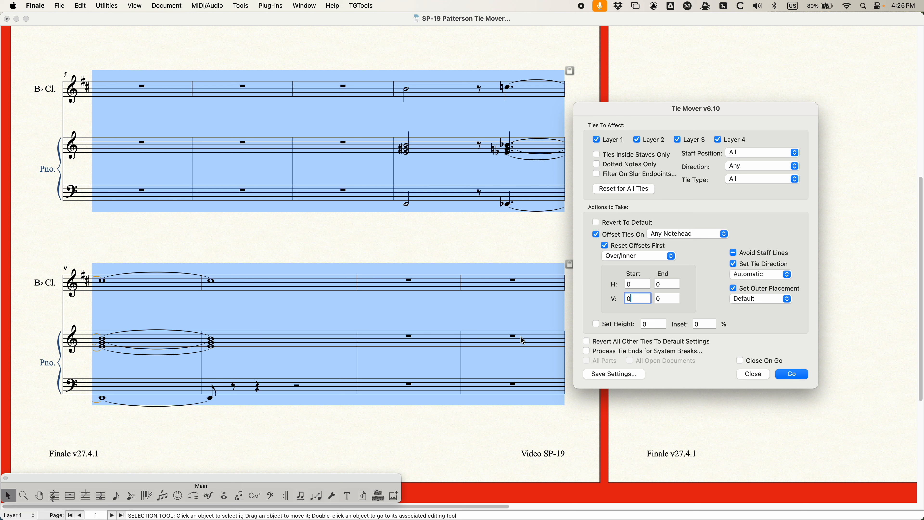
Enable Process Tie Ends for System Breaks and place its options dialog beside the Tie Mover dialog.
click(588, 351)
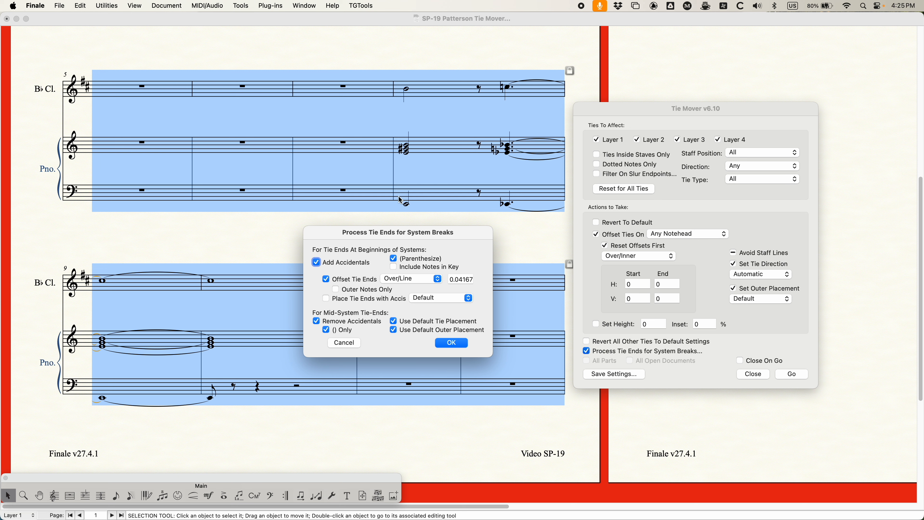
drag(408, 236, 486, 228)
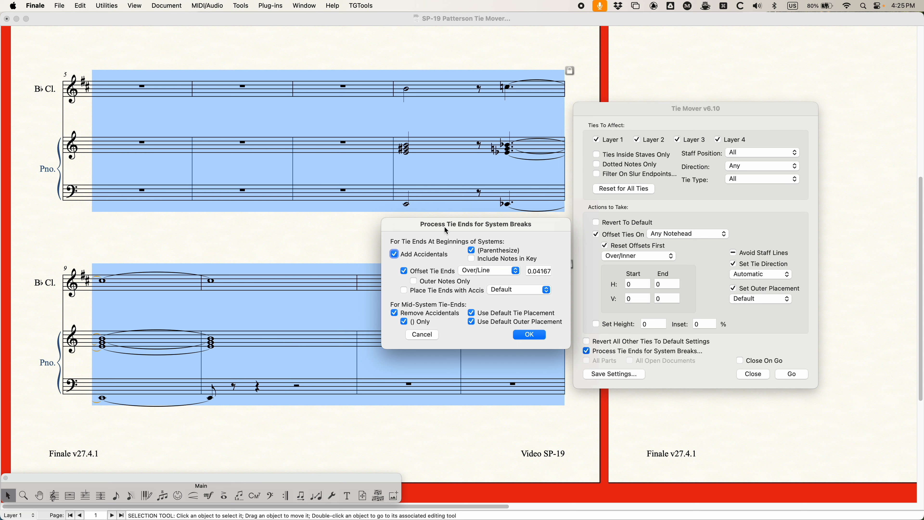
drag(444, 226, 447, 243)
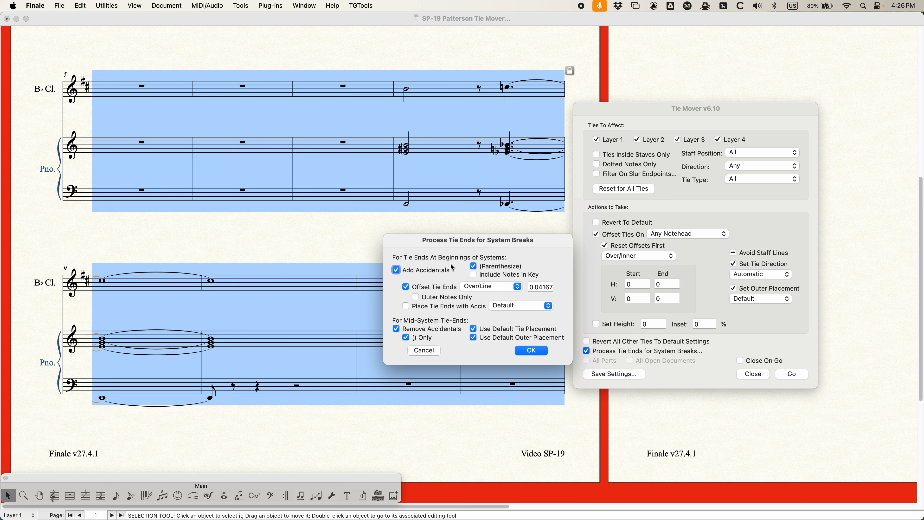
Toggle Add Accidentals off and on for tie ends at system beginnings, leaving it enabled.
click(404, 269)
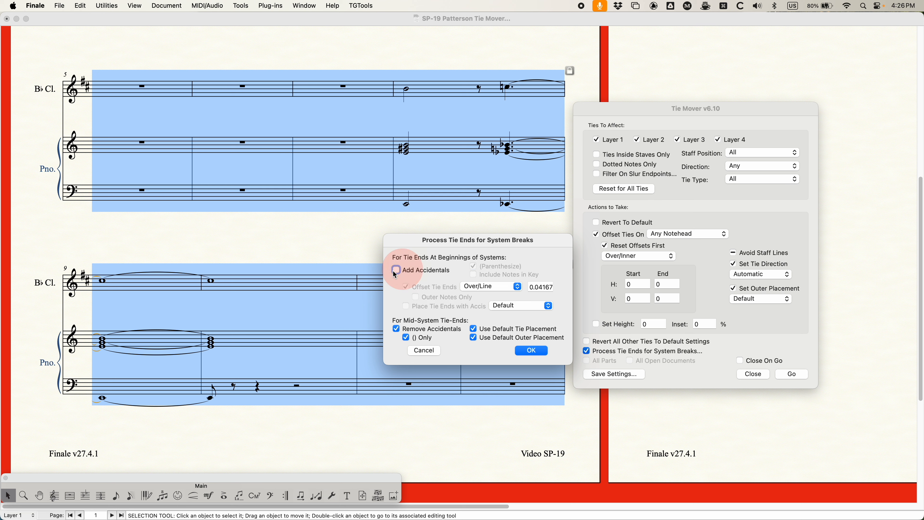
click(398, 271)
click(398, 271)
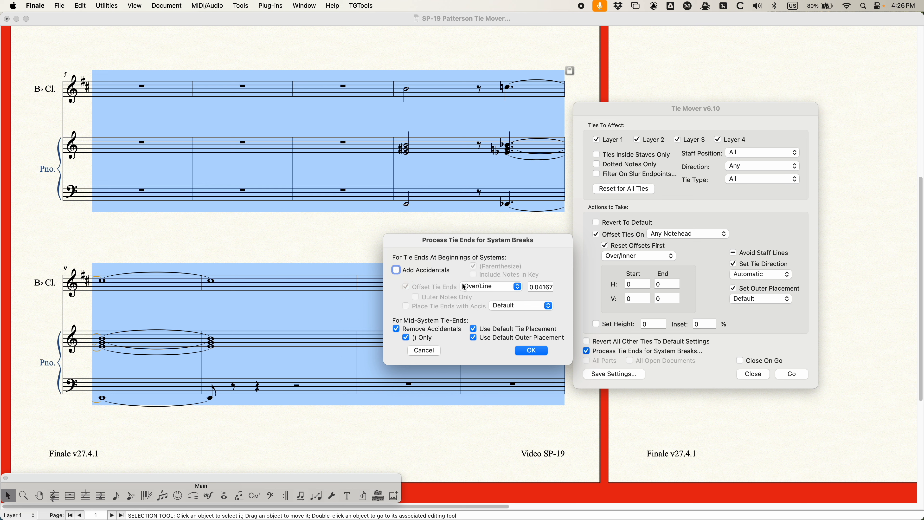
click(397, 269)
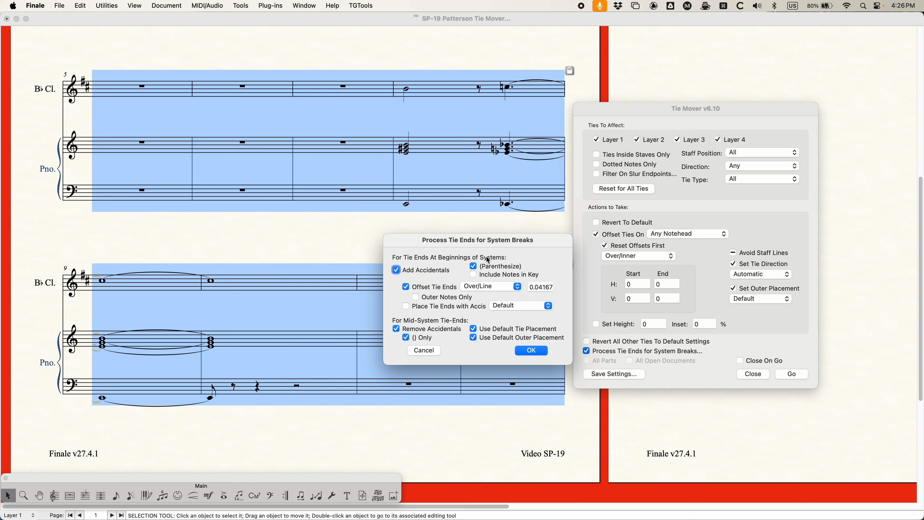
Toggle Parenthesize off and back on for the added accidentals, and enable Include Notes in Key.
click(474, 267)
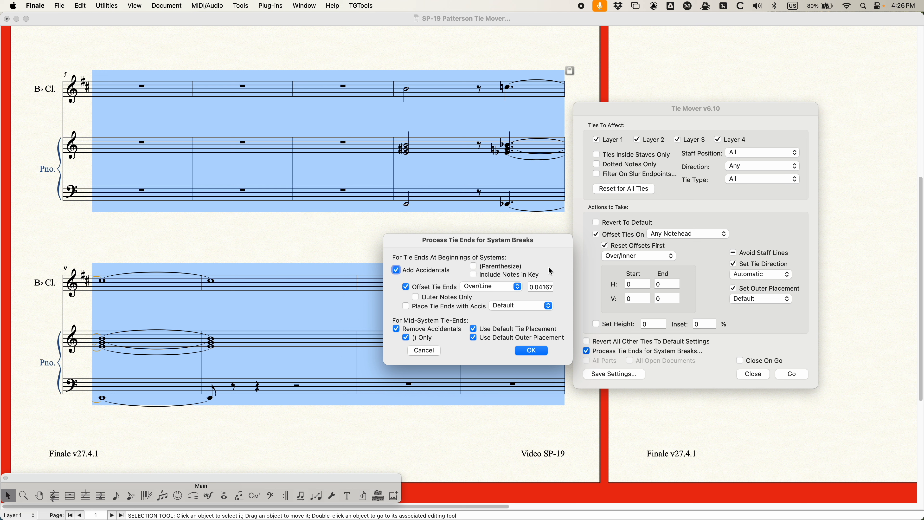
click(473, 266)
Cycle the Offset Tie Ends position through Under/Line, Over/Space and Under/Space, and return it to Over/Line.
click(493, 288)
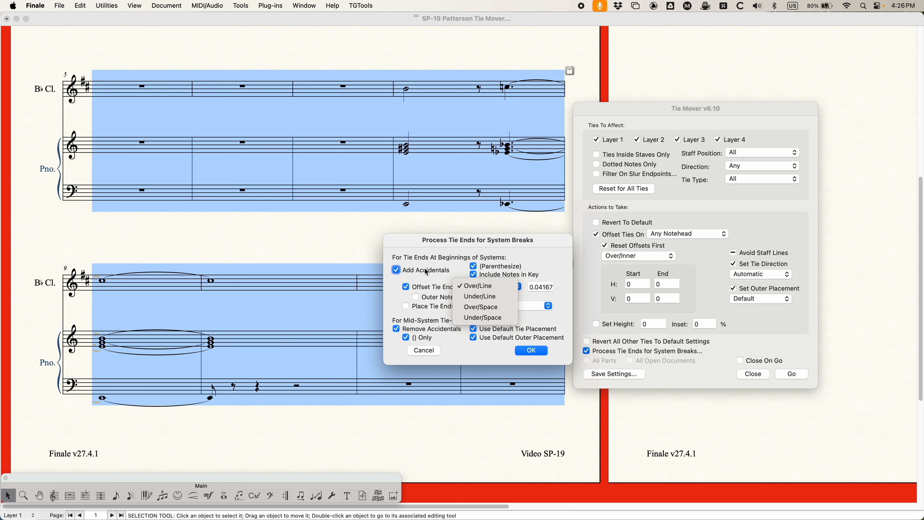
click(439, 280)
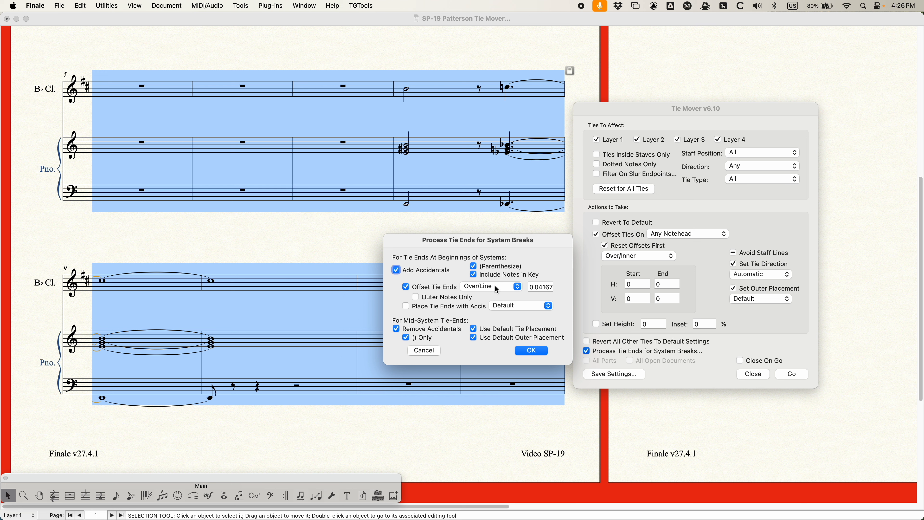
drag(534, 288, 568, 291)
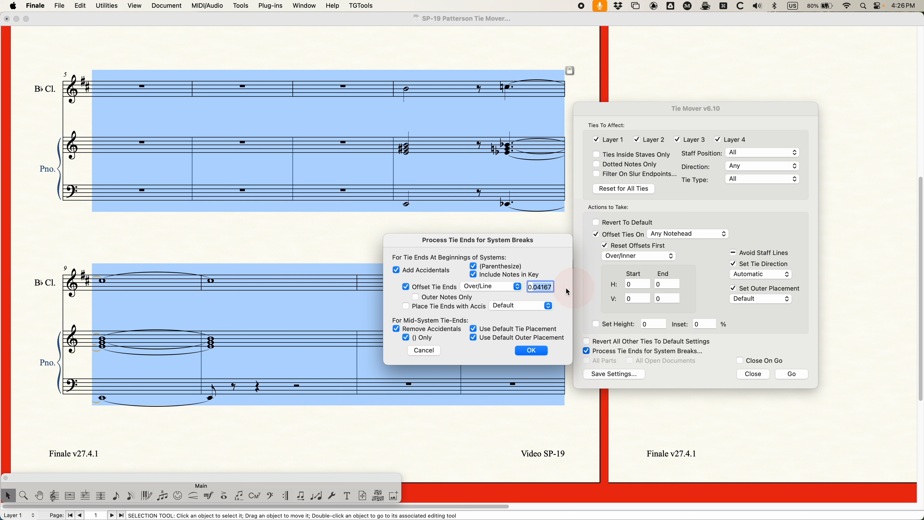
click(491, 287)
click(484, 298)
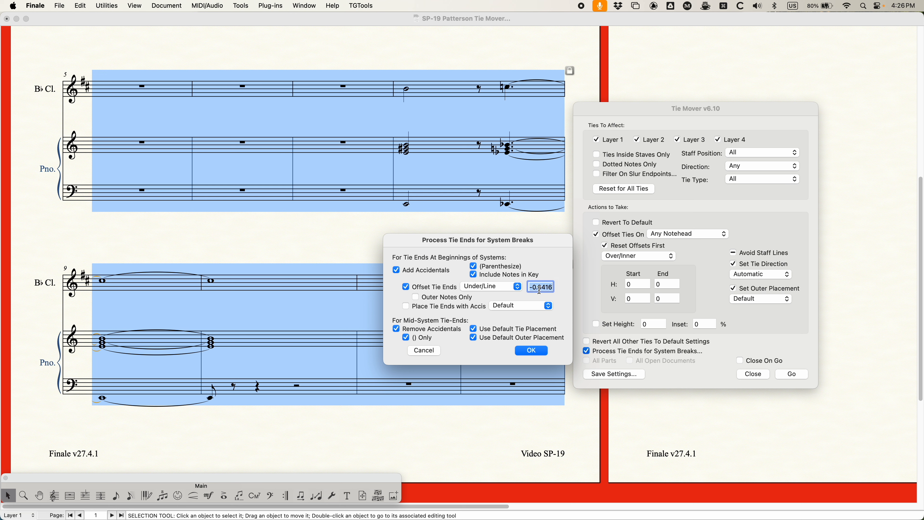
click(510, 291)
click(488, 296)
click(489, 293)
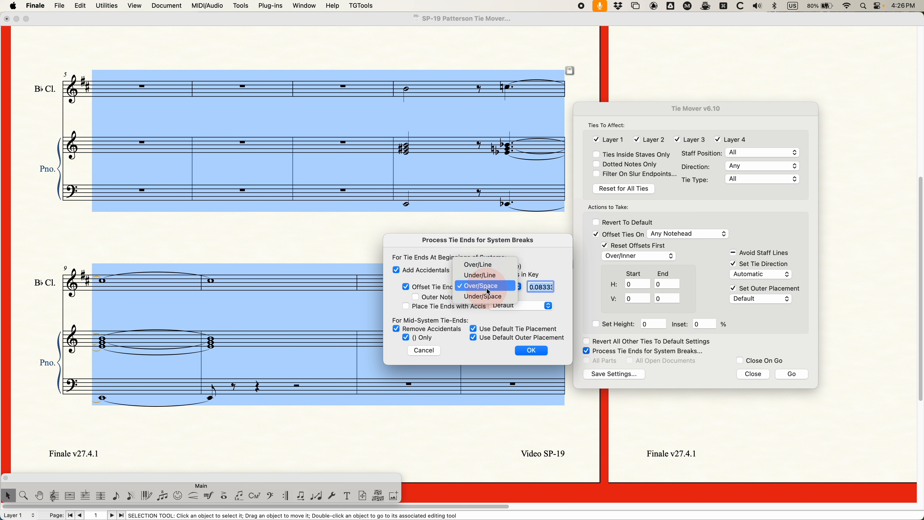
click(484, 296)
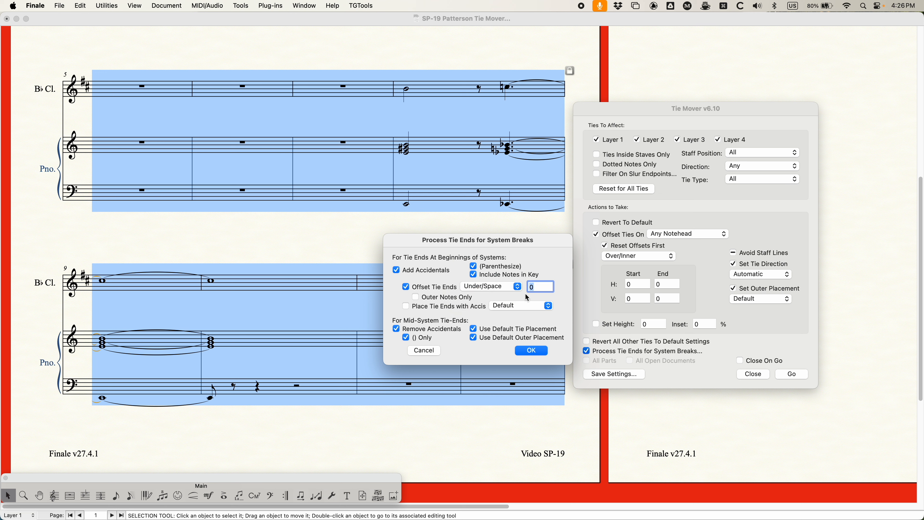
click(482, 287)
click(484, 256)
Toggle Offset Tie Ends off and back on, and toggle Outer Notes Only on and back off.
click(406, 287)
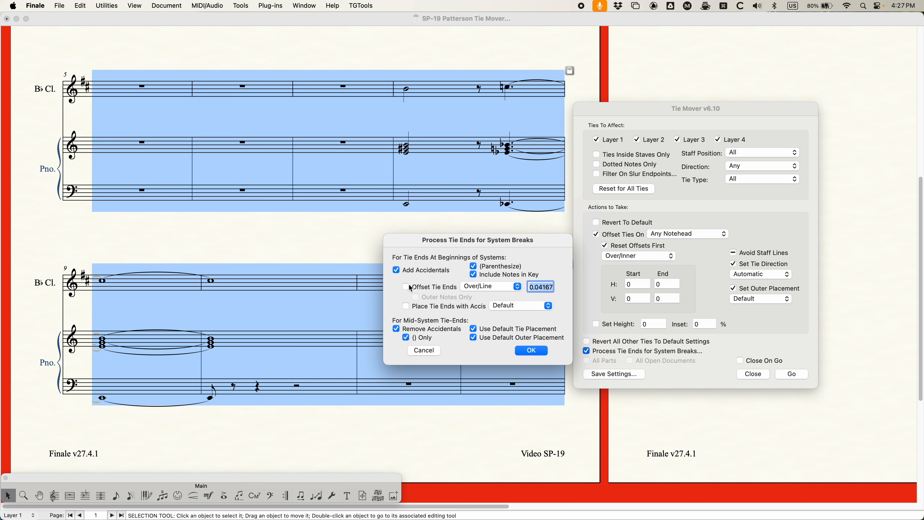
click(407, 288)
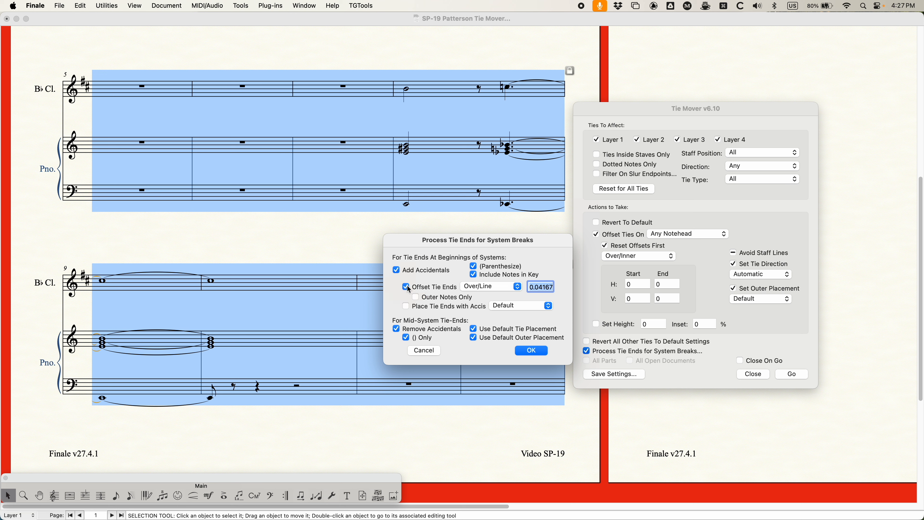
click(417, 300)
click(418, 297)
Enable Place Tie Ends with Accis, look through its placement options keeping Default, and disable it again.
click(406, 306)
click(520, 306)
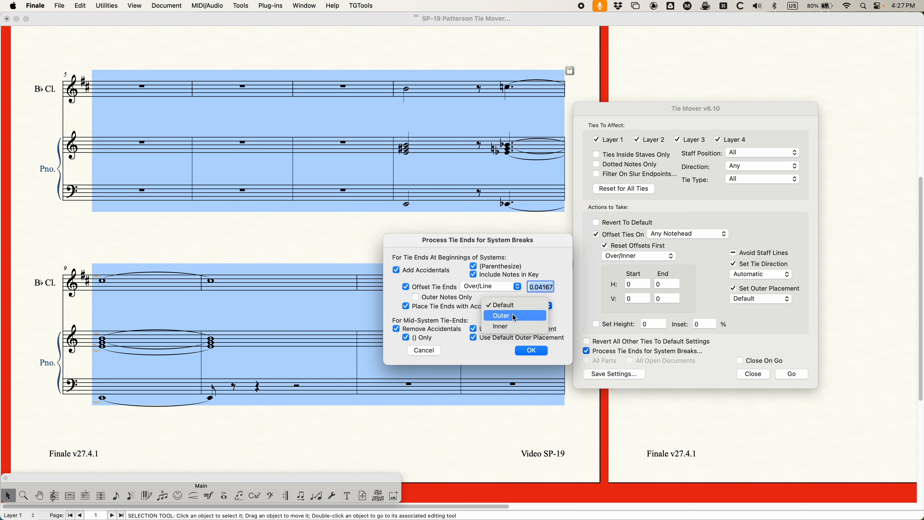
click(455, 313)
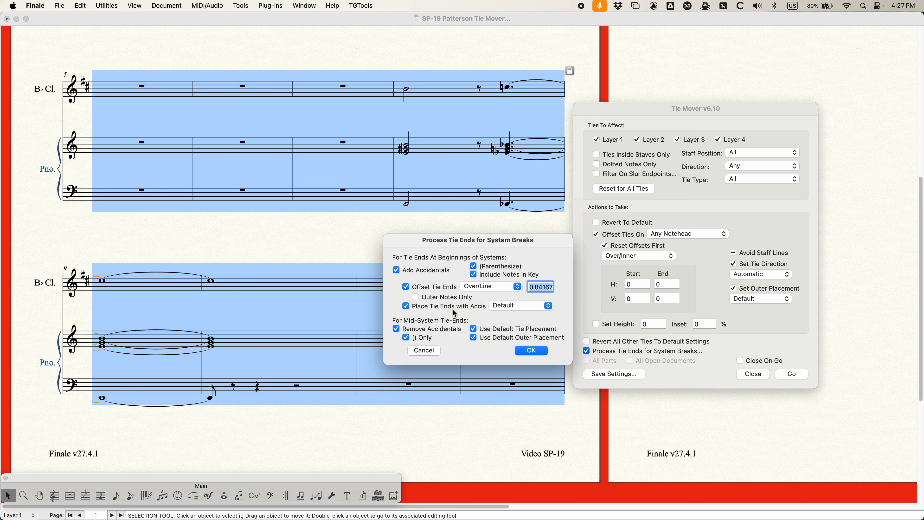
click(438, 307)
Run Tie Mover on the selected measures with the system-break tie-end options, and respace the music.
click(535, 351)
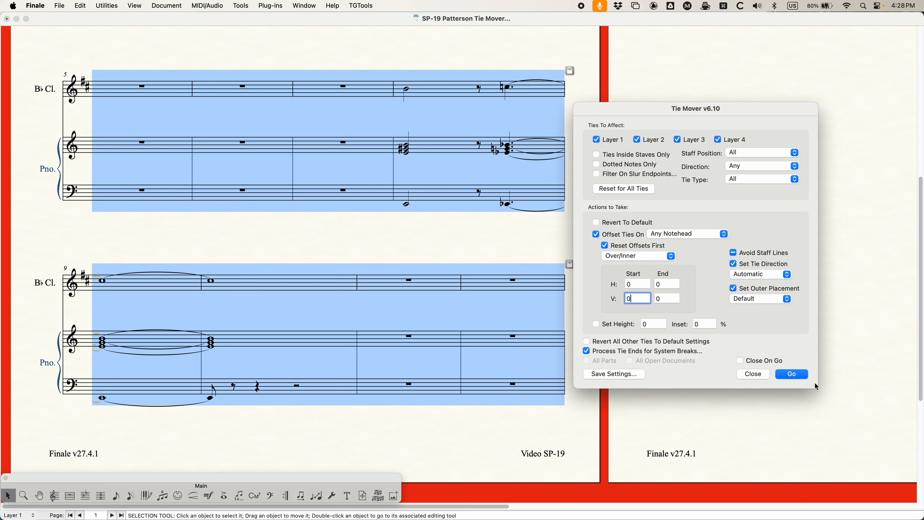
click(791, 374)
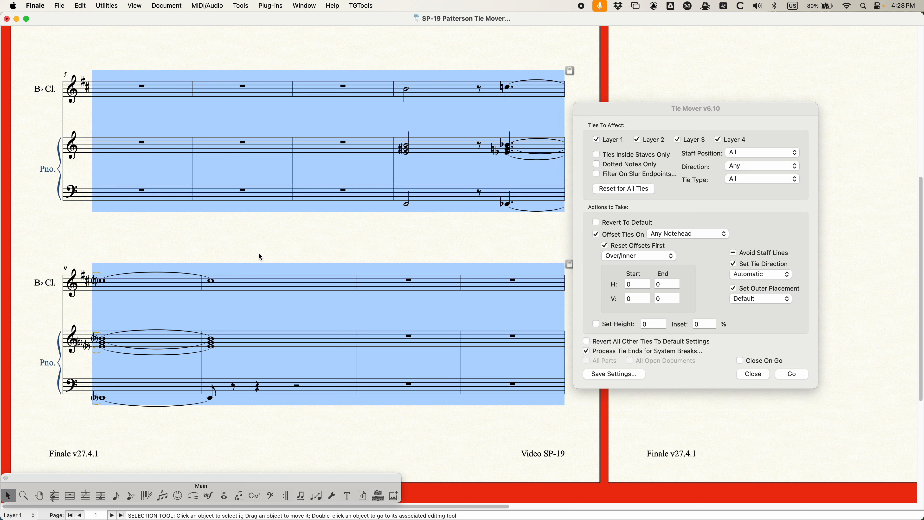
key(4)
click(170, 247)
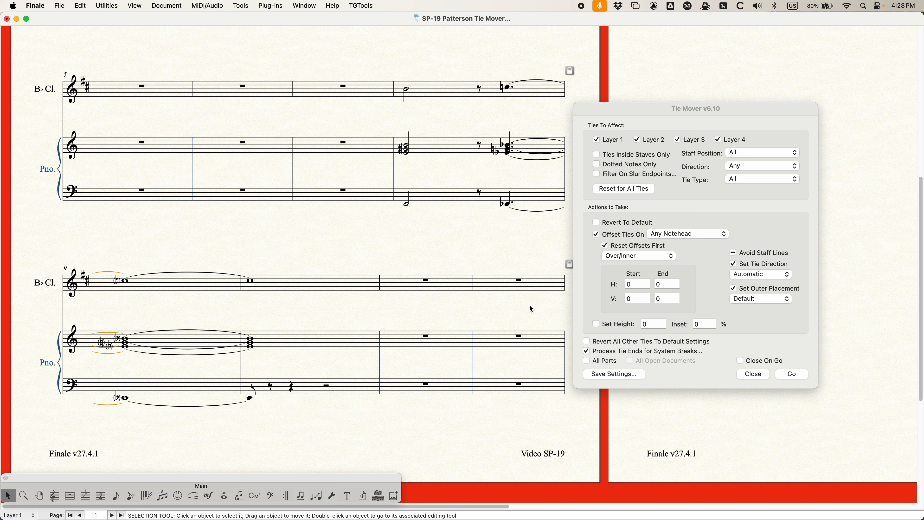
Reopen the system-break tie-end options, examine the Mid-System Tie-Ends settings, and accept them.
click(598, 322)
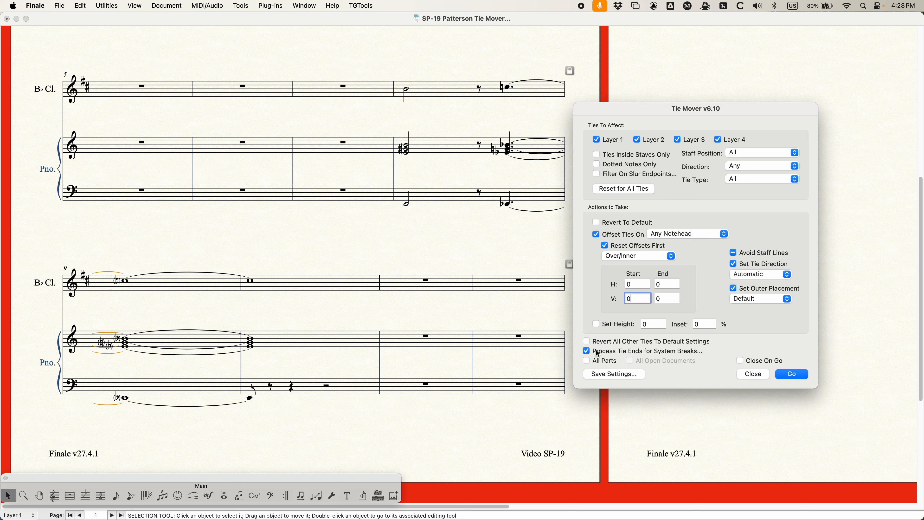
click(587, 352)
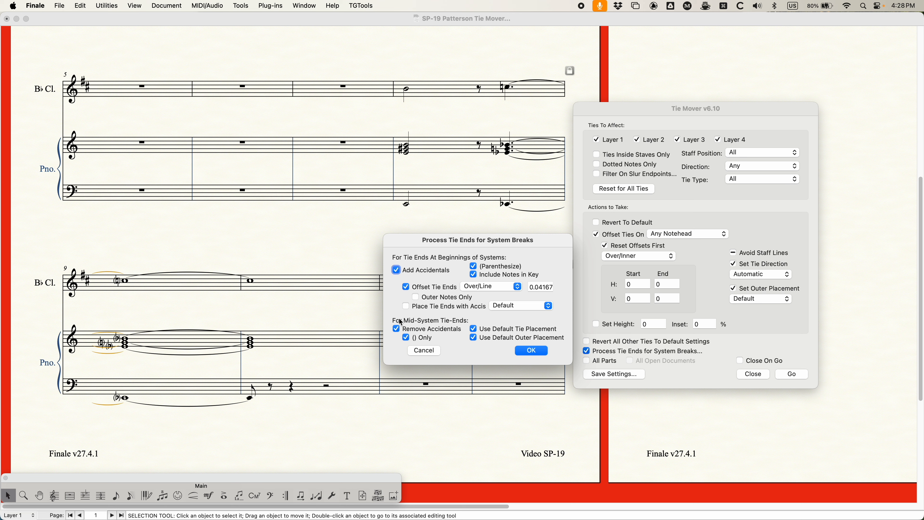
click(532, 351)
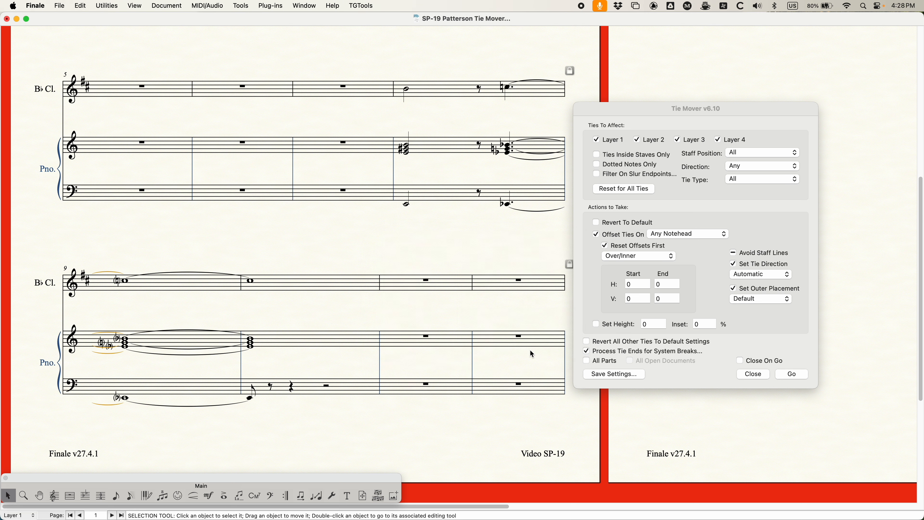
Move measure 9 up to the end of the previous system.
click(199, 284)
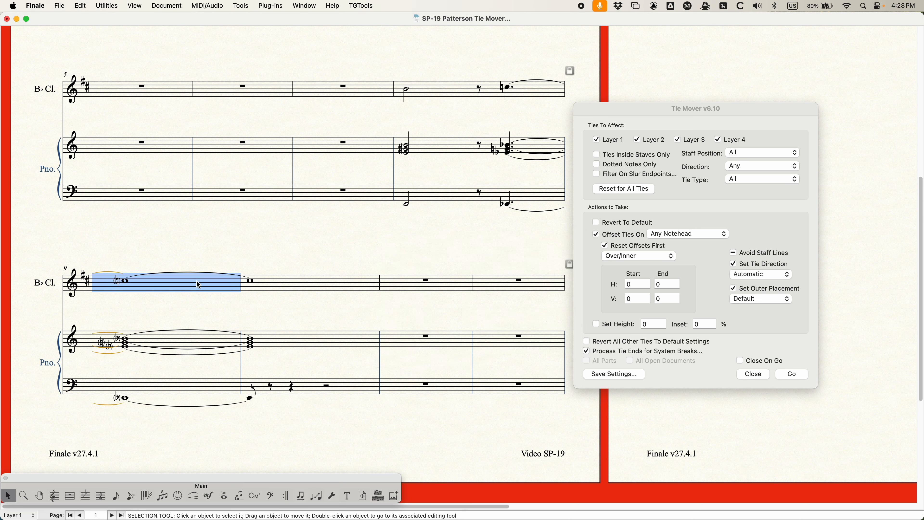
scroll(357, 380, up, 5)
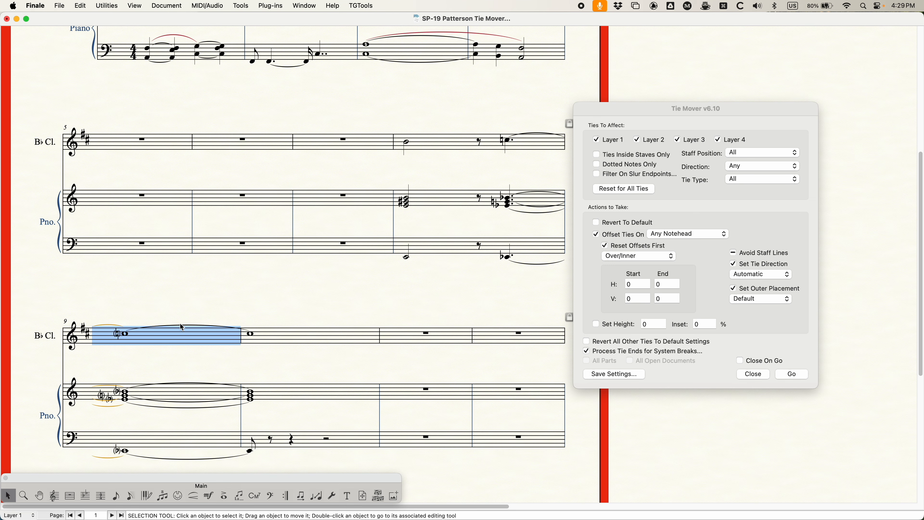
key(Up)
click(469, 113)
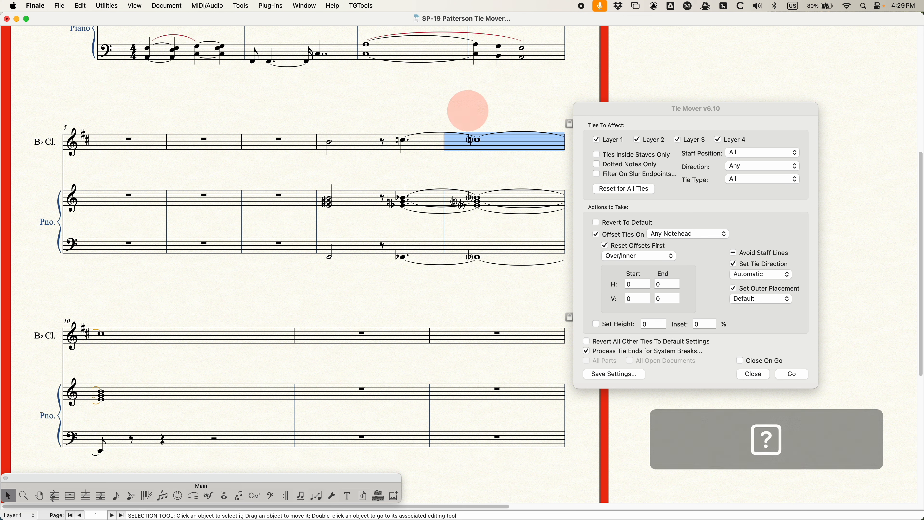
click(503, 147)
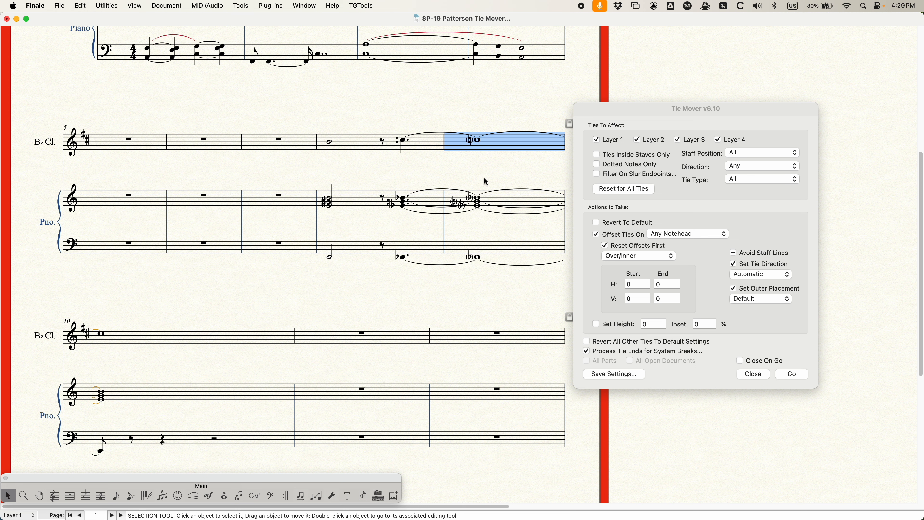
Select all the music and accept the system-break options with mid-system Remove Accidentals limited to () Only.
key(super)
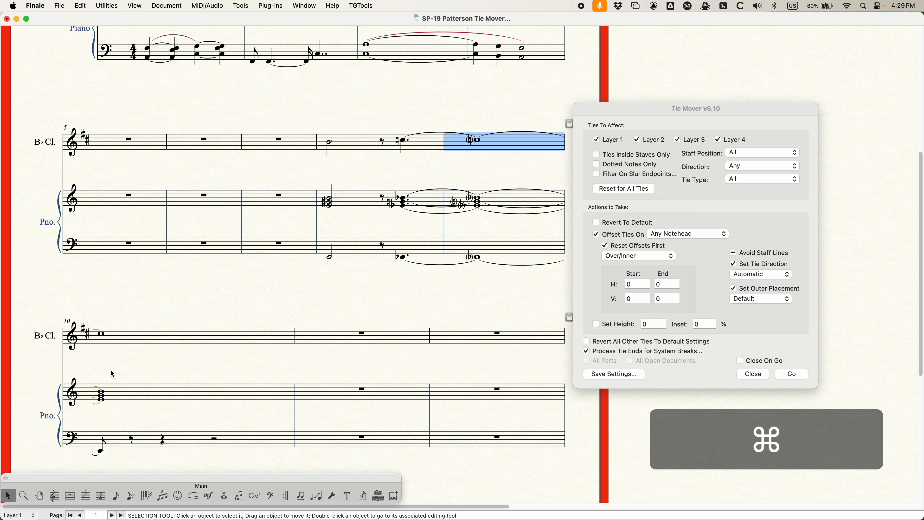
click(113, 392)
key(super+a)
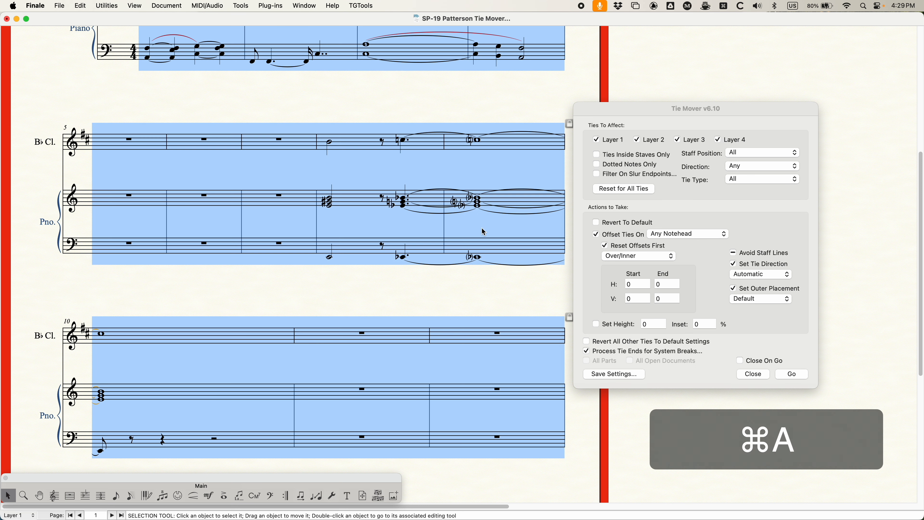
click(714, 290)
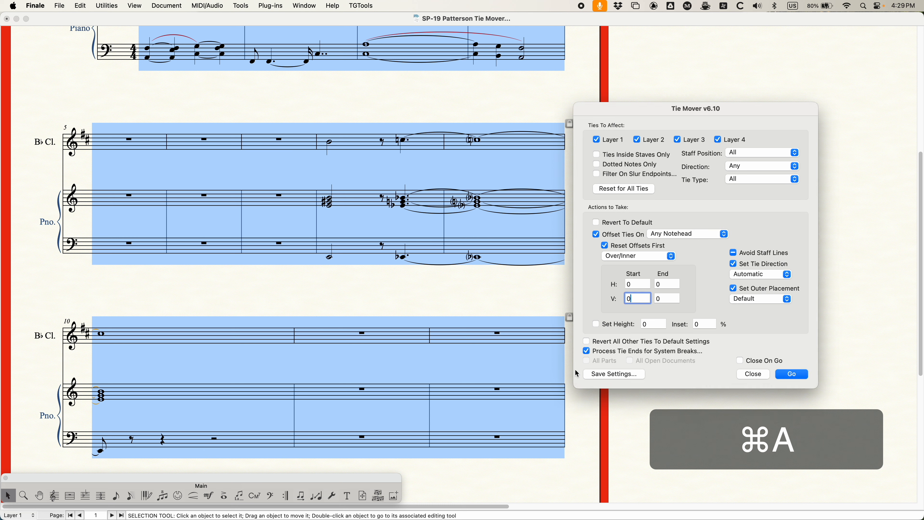
click(590, 353)
click(450, 243)
drag(450, 244, 408, 247)
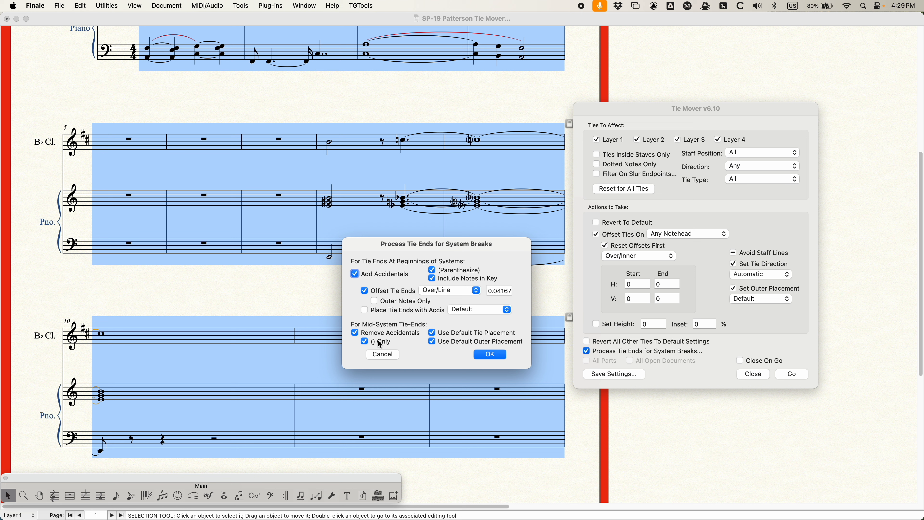
click(365, 341)
click(489, 355)
Run Tie Mover on the entire selected score and respace the music.
click(705, 378)
click(792, 374)
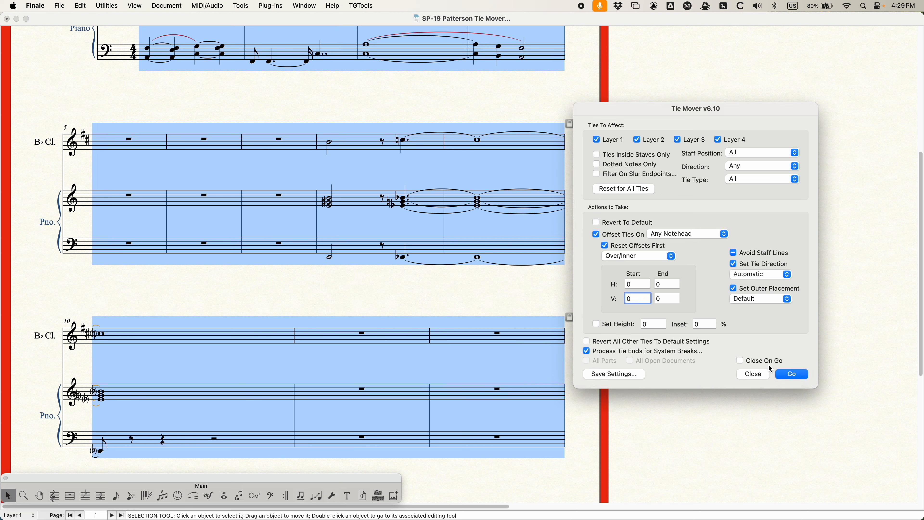
click(237, 290)
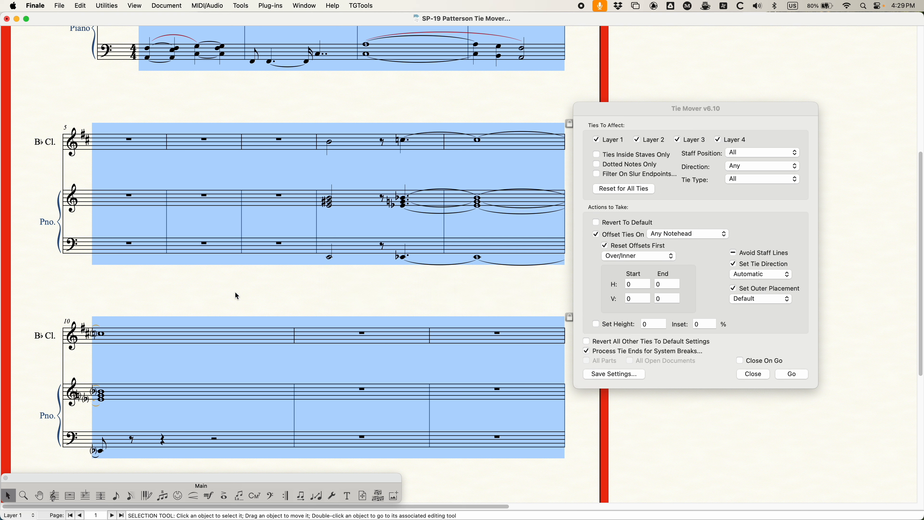
key(4)
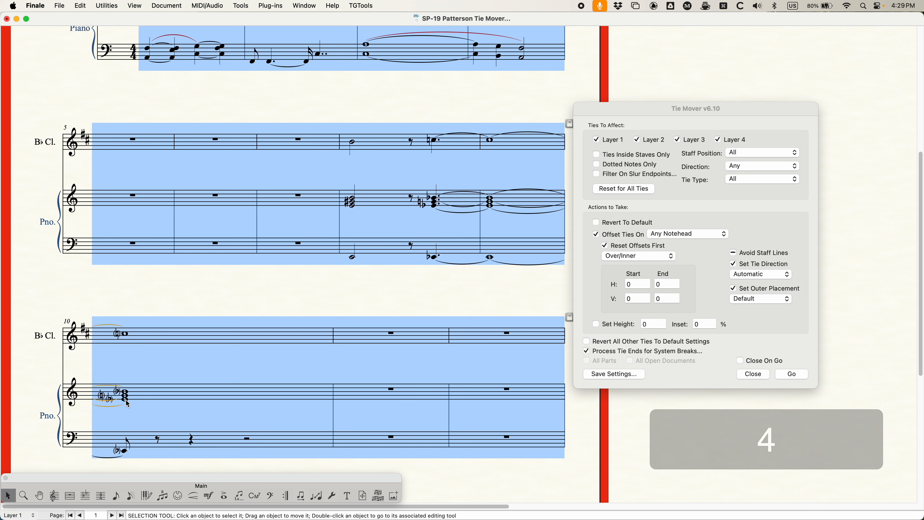
Review the mid-system Use Default Tie Placement and Use Default Outer Placement options against the score, and close their dialog.
click(602, 315)
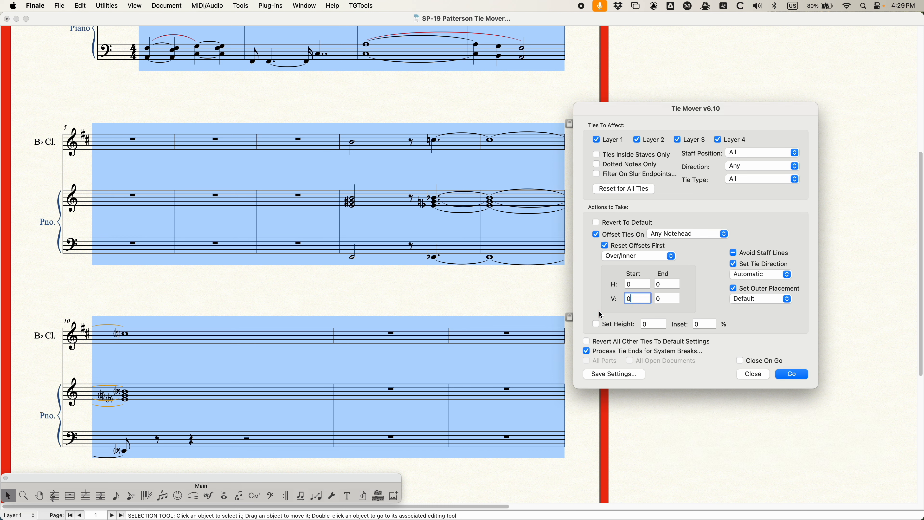
click(588, 352)
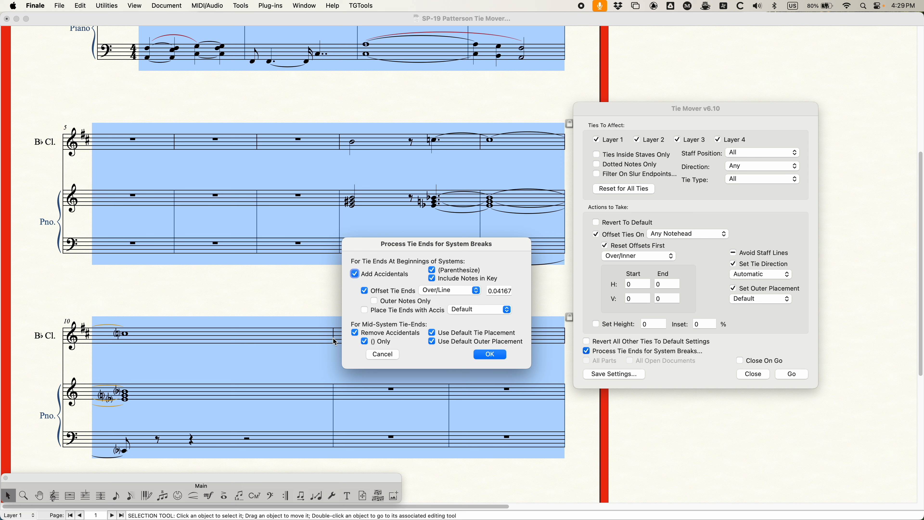
drag(447, 243, 423, 275)
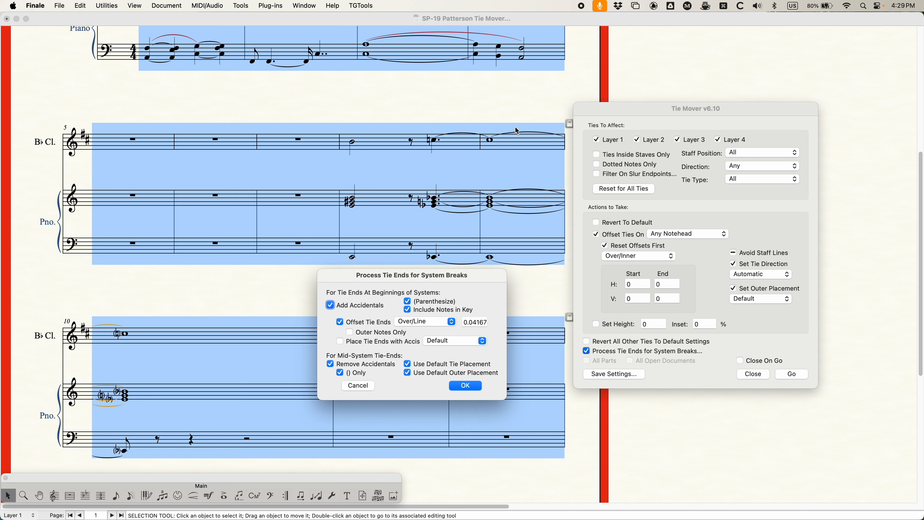
click(465, 386)
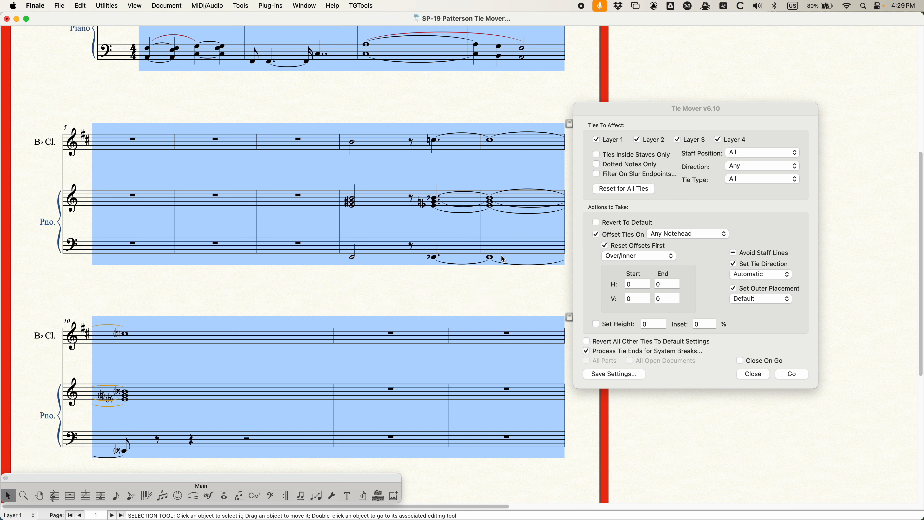
Undo the last respacing, the Tie Mover run and the move of measure 9 to the previous system.
key(super+z)
key(super+z)
key(super+z)
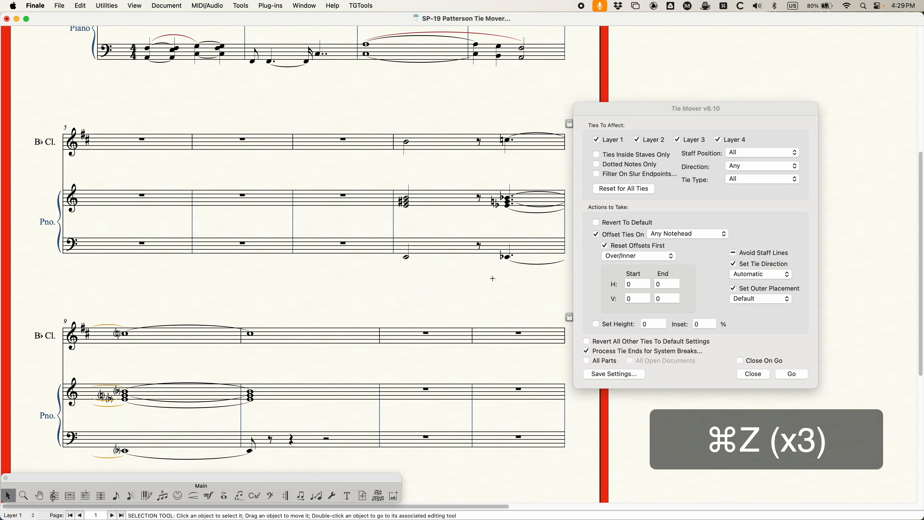
Open the Process Tie Ends for System Breaks options again from the Tie Mover dialog.
click(595, 297)
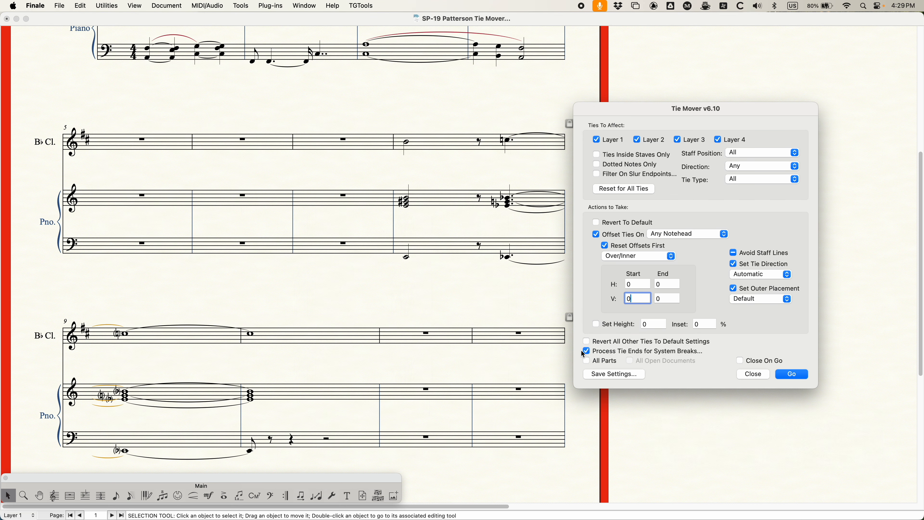
click(586, 350)
click(586, 351)
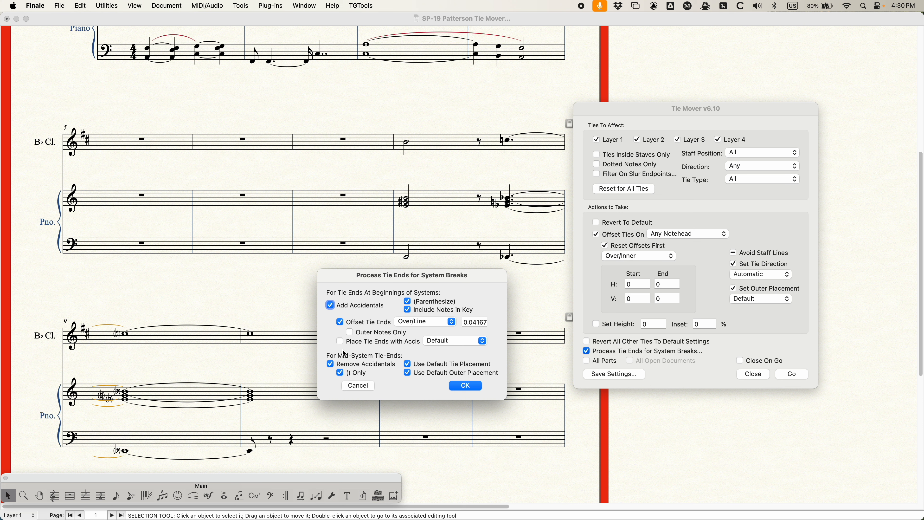
Review the placement choices of Place Tie Ends with Accis, leave that option off, and accept the system-break settings.
click(359, 343)
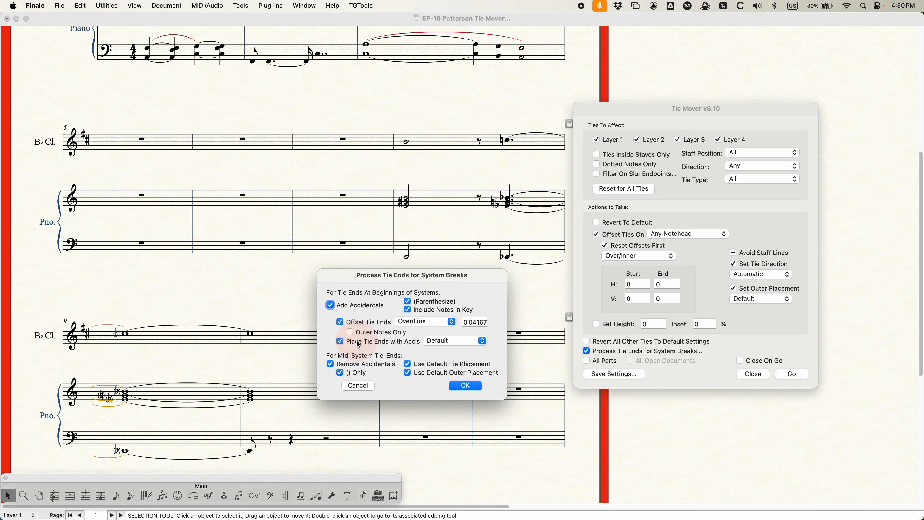
click(449, 341)
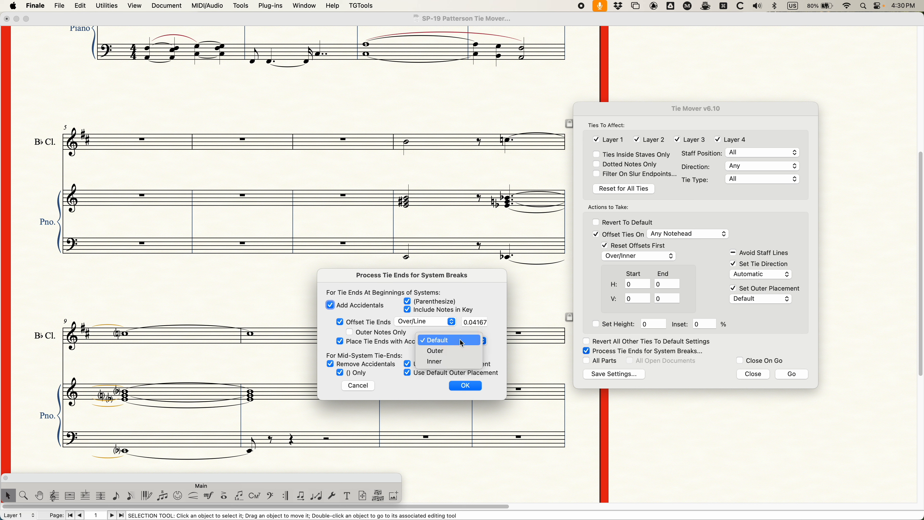
click(389, 344)
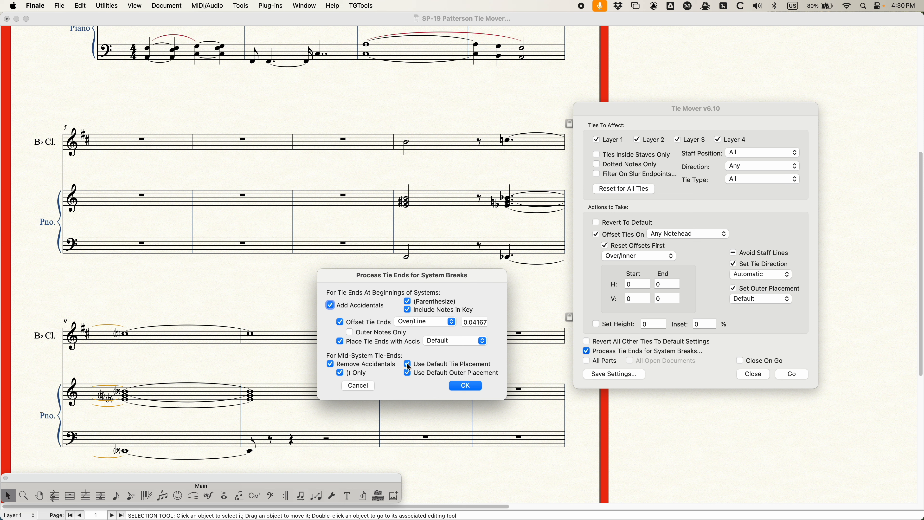
click(351, 343)
drag(367, 281, 361, 272)
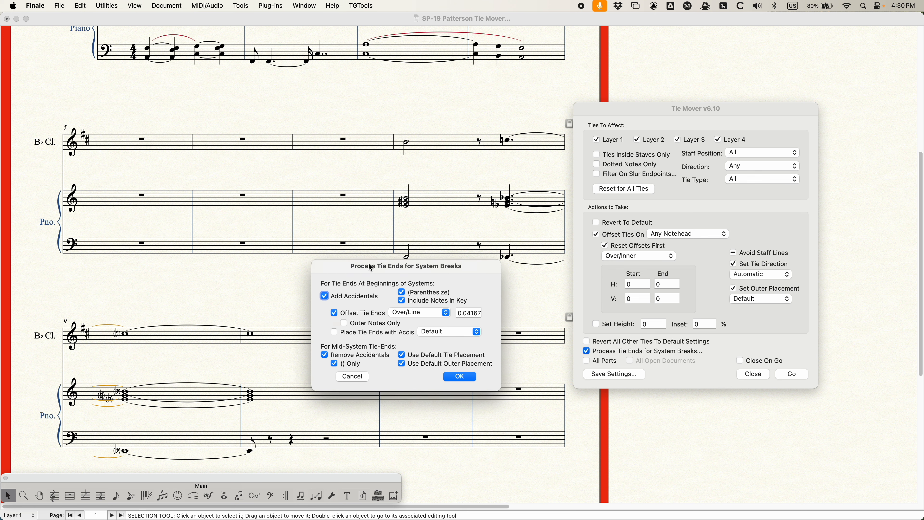
click(460, 377)
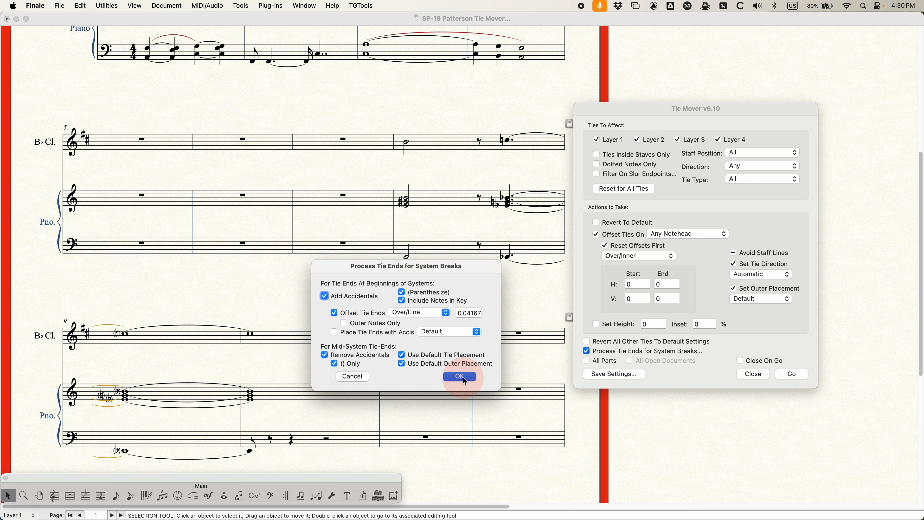
Undo the last two operations on the score.
click(191, 281)
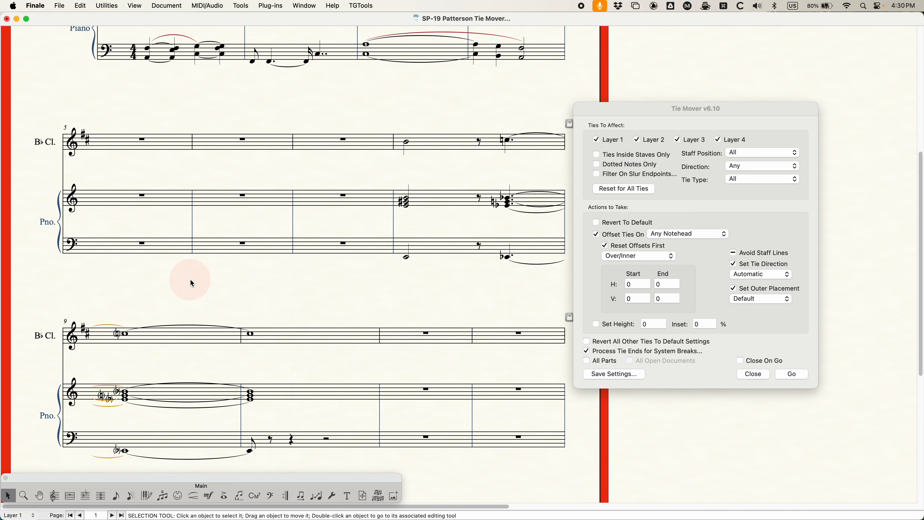
key(super+z)
key(super+z)
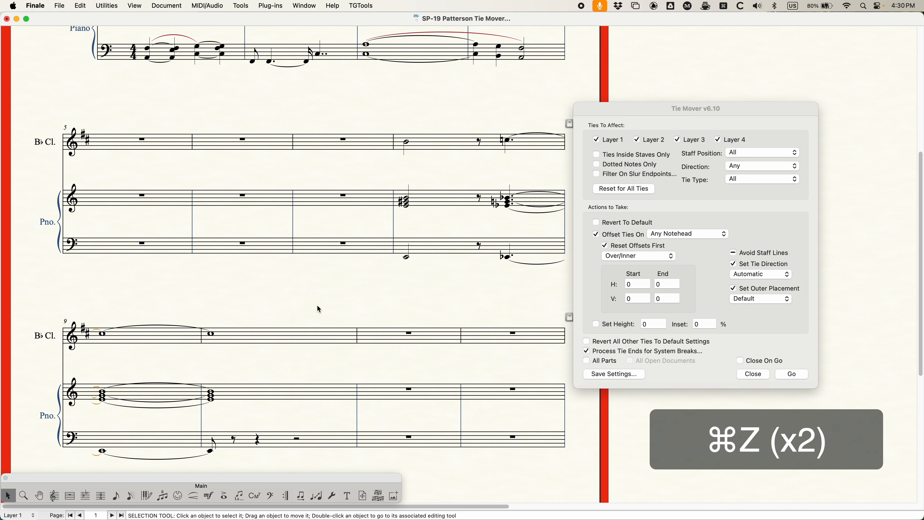
Turn off Process Tie Ends for System Breaks in Tie Mover and clear the selection of the whole score.
key(super+a)
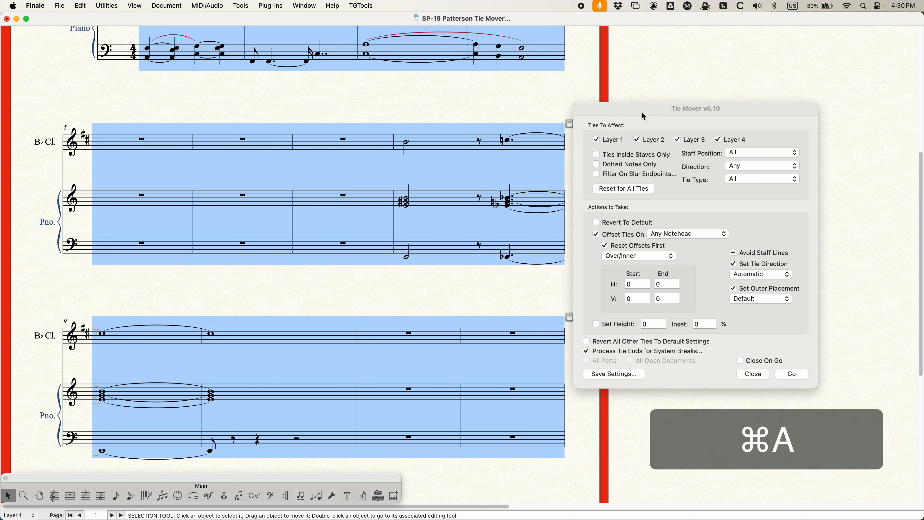
drag(644, 117, 628, 99)
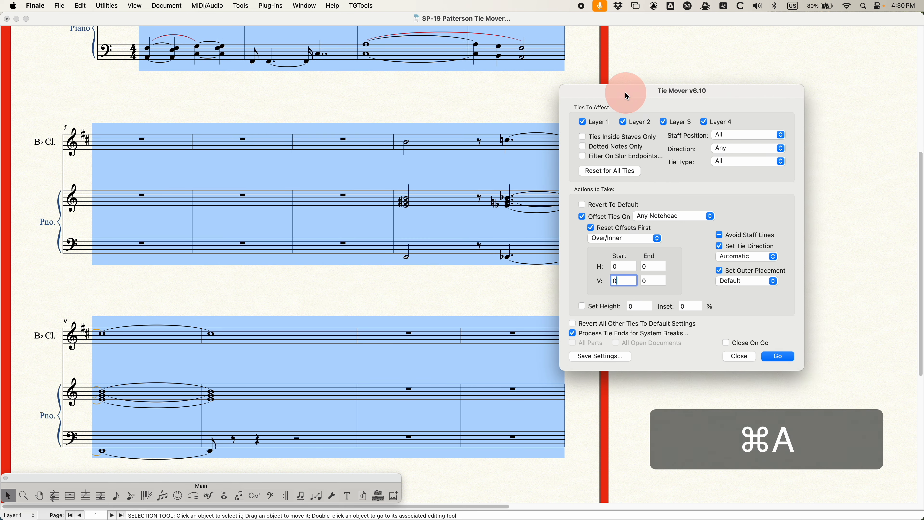
click(571, 333)
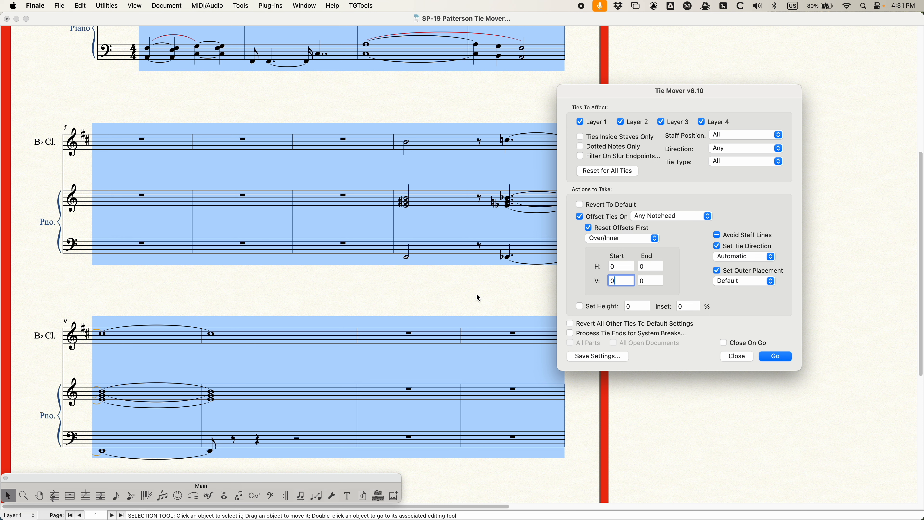
click(458, 295)
click(415, 289)
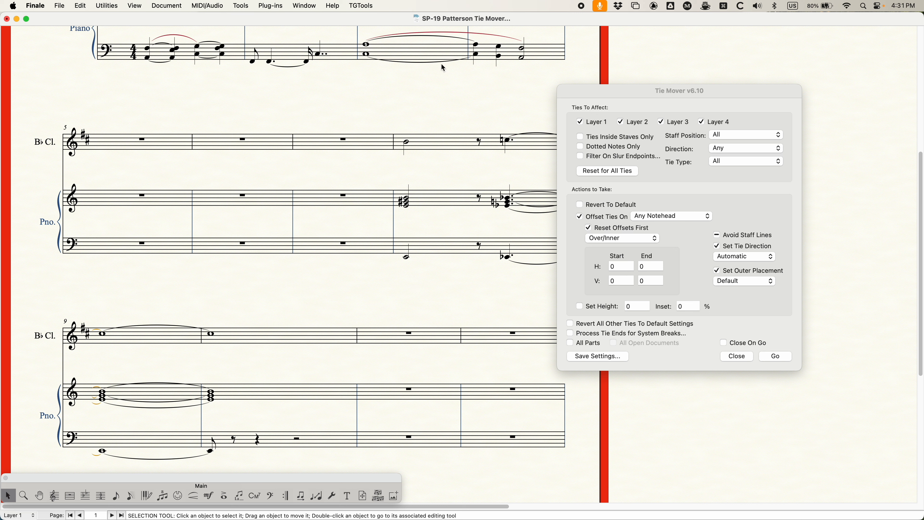
Enable All Parts in Tie Mover and close its dialog.
click(643, 91)
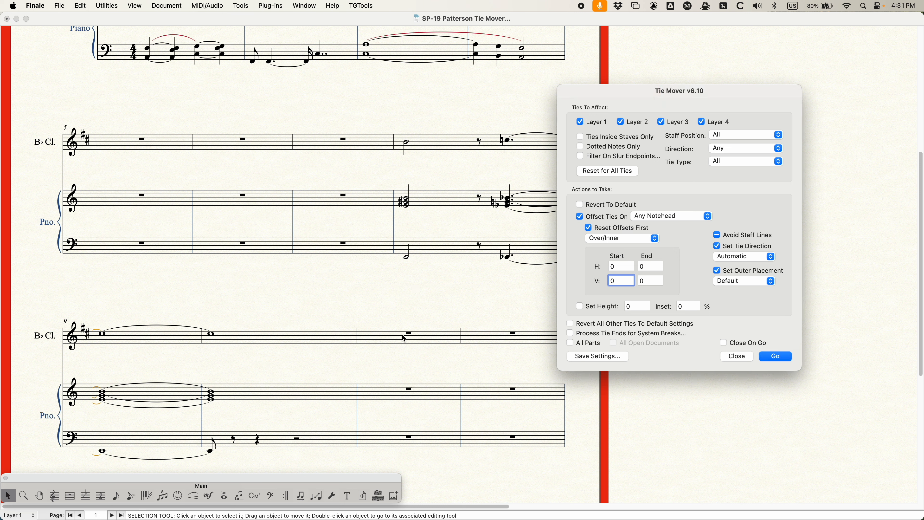
click(571, 343)
drag(653, 94, 490, 89)
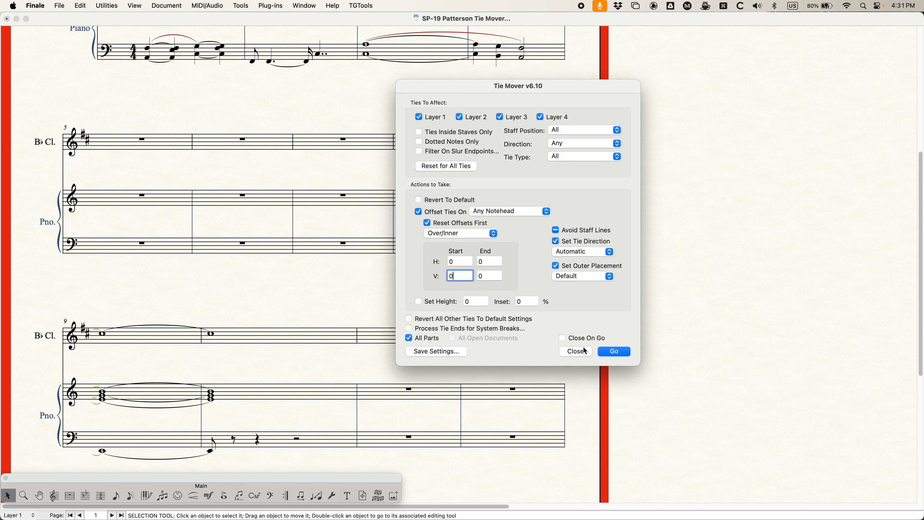
click(576, 352)
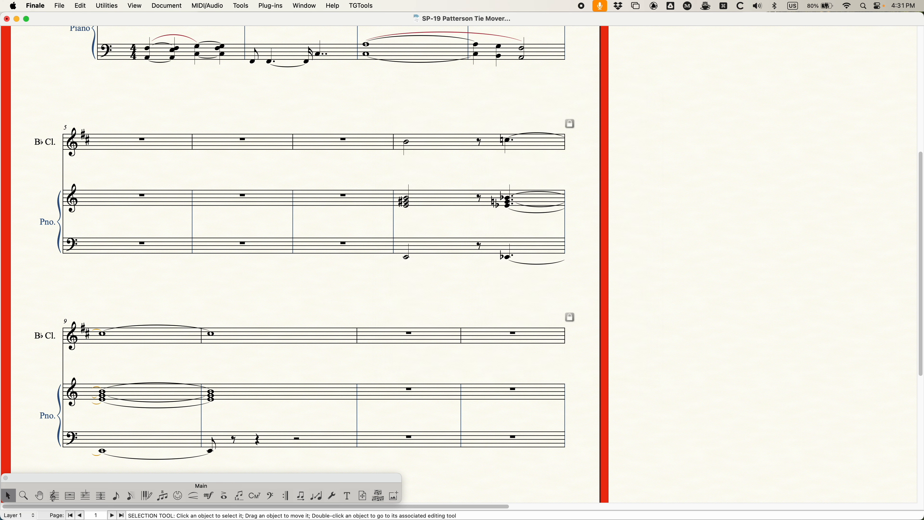
Switch to the Piano part and reopen Tie Mover there.
key(alt+super+period)
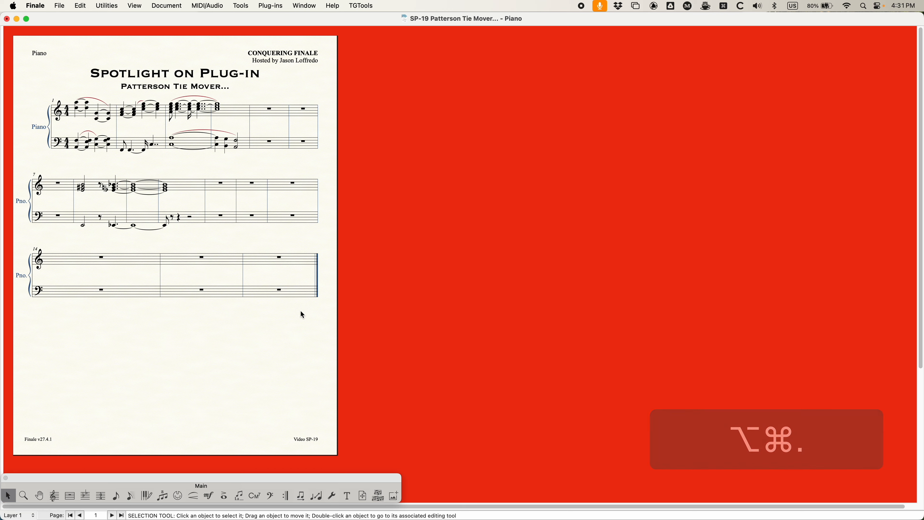
key(super+equal)
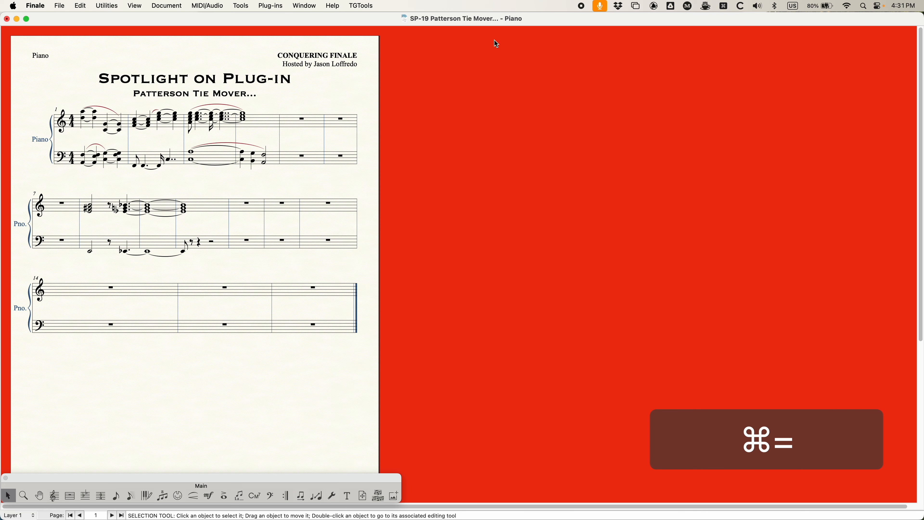
click(278, 6)
mouse_move(299, 132)
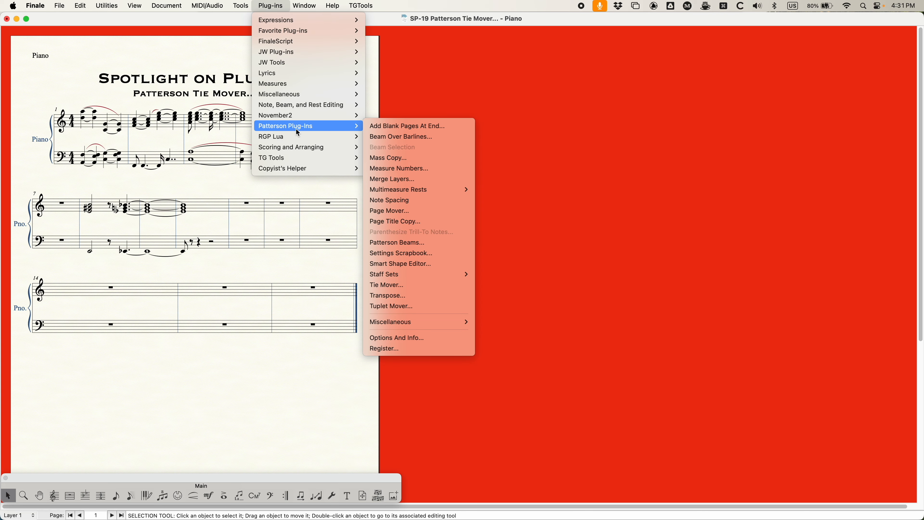
click(387, 284)
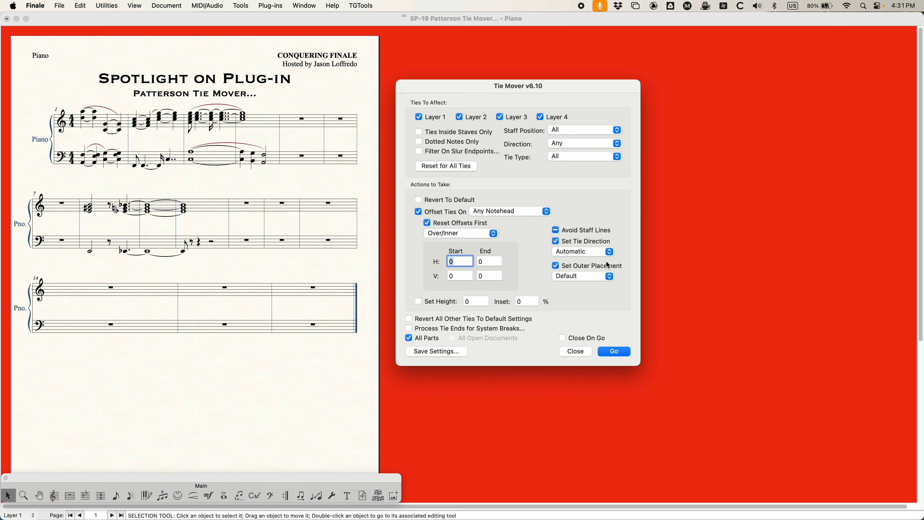
Run Tie Mover on the entire Piano part with Set Height enabled at .5 and All Parts off.
click(436, 301)
text(.5)
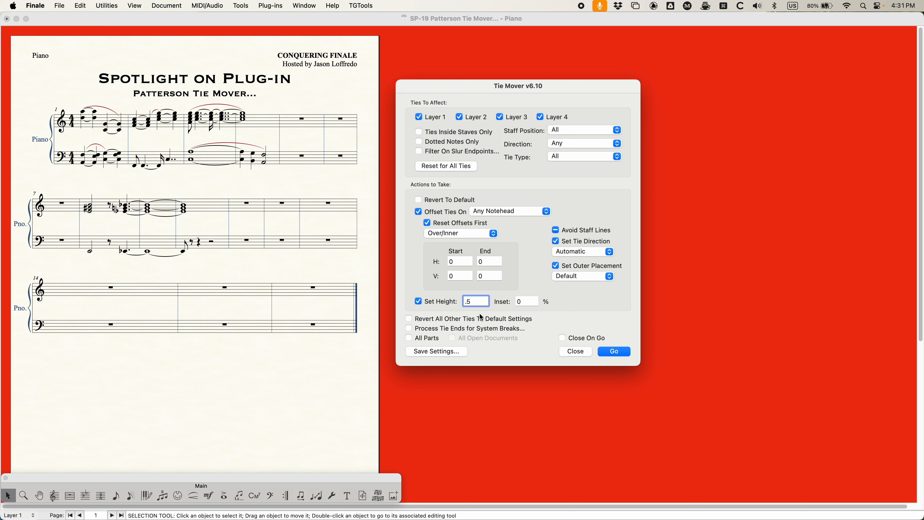
key(super+a)
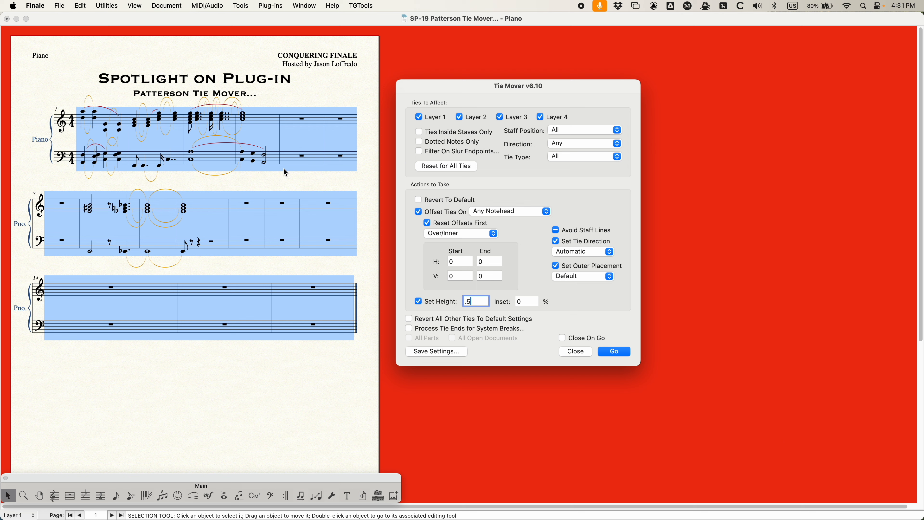
Examine the ties in the Piano part and compare them with the Piano ties in the full score.
click(111, 59)
key(super+equal)
key(super+equal)
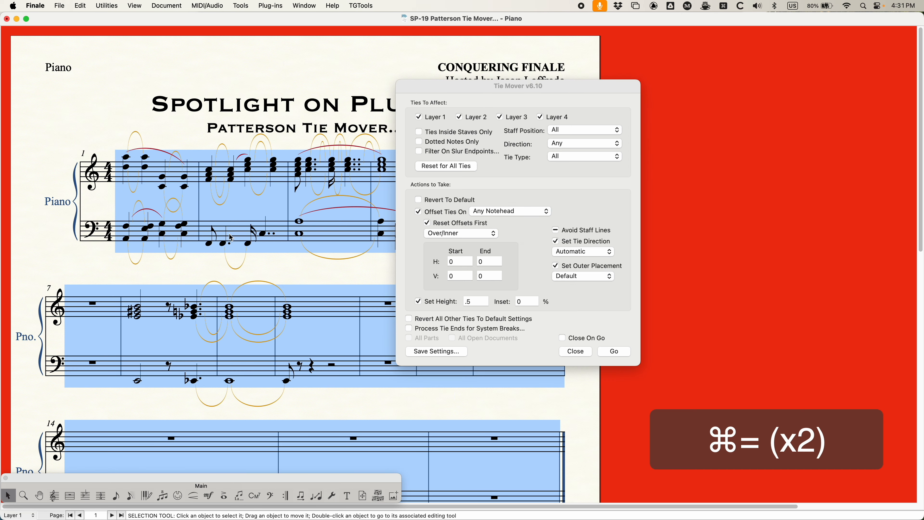
click(142, 122)
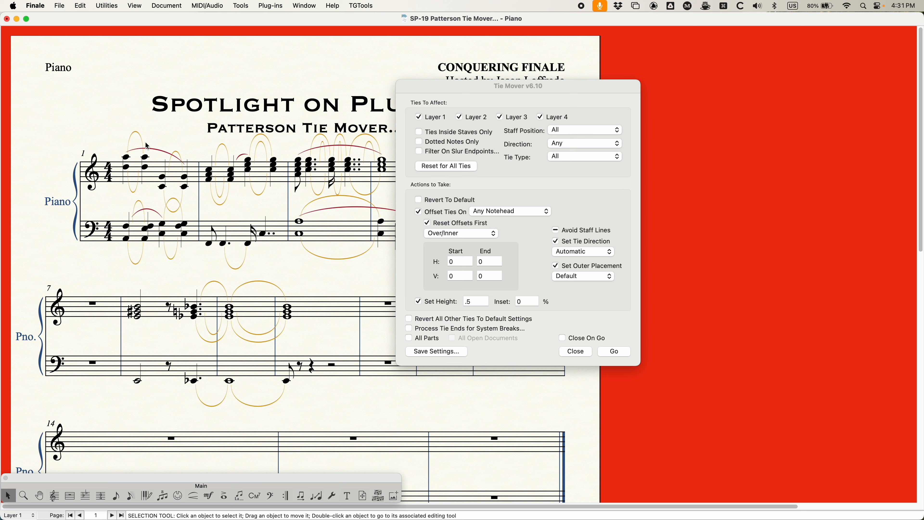
drag(458, 89, 525, 102)
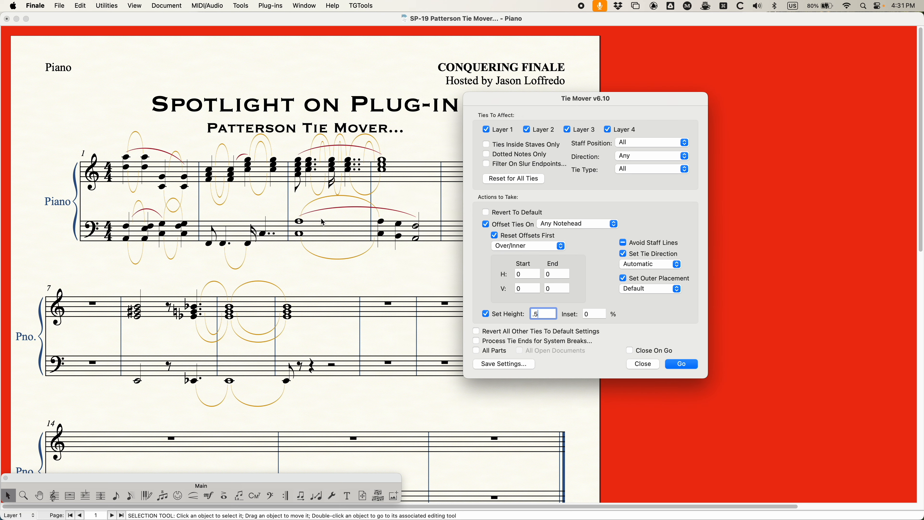
key(alt+super)
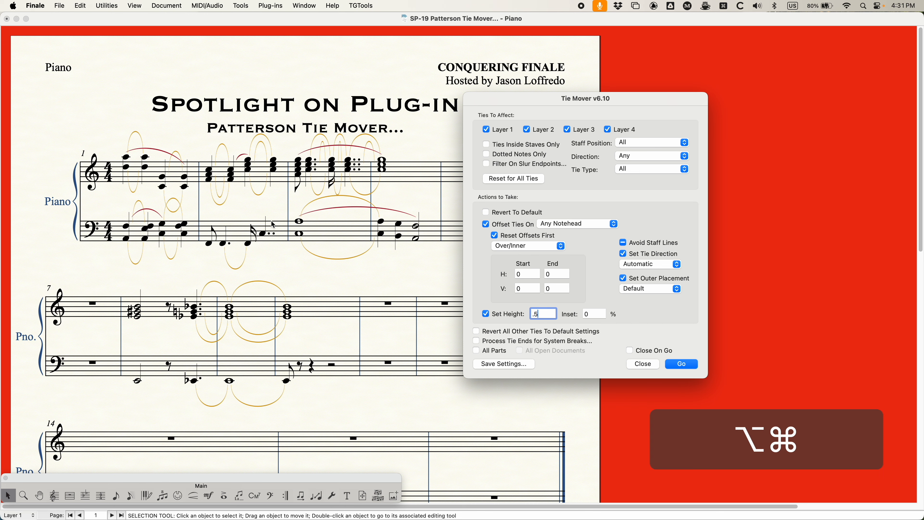
key(alt+super+slash)
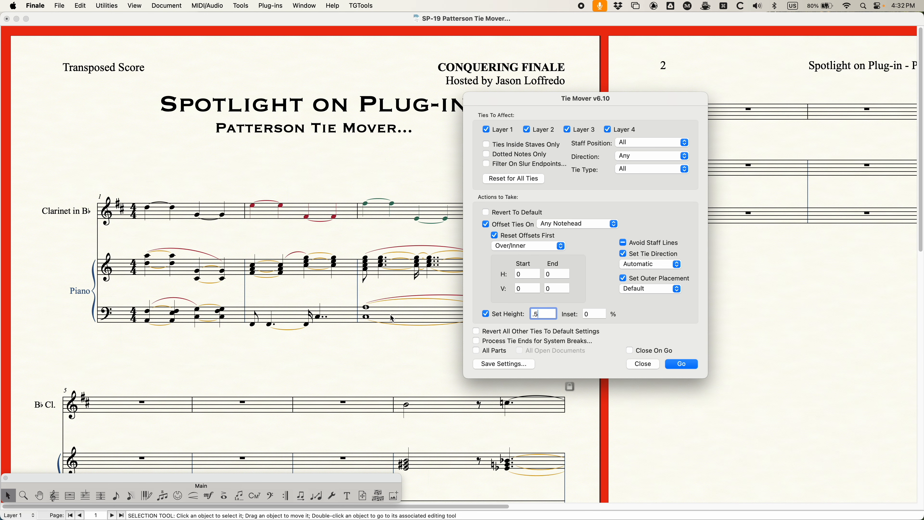
key(alt+super)
key(alt+super+slash)
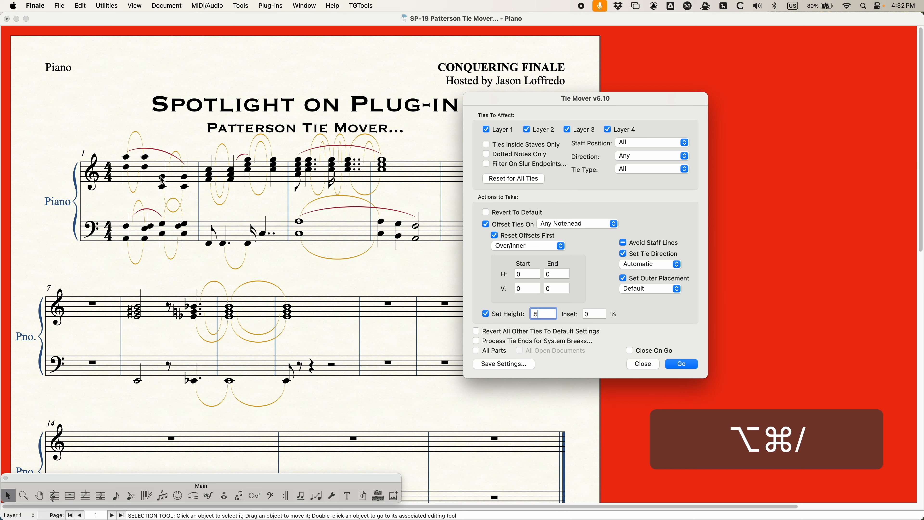
Undo the last Tie Mover run in the Piano part.
click(167, 131)
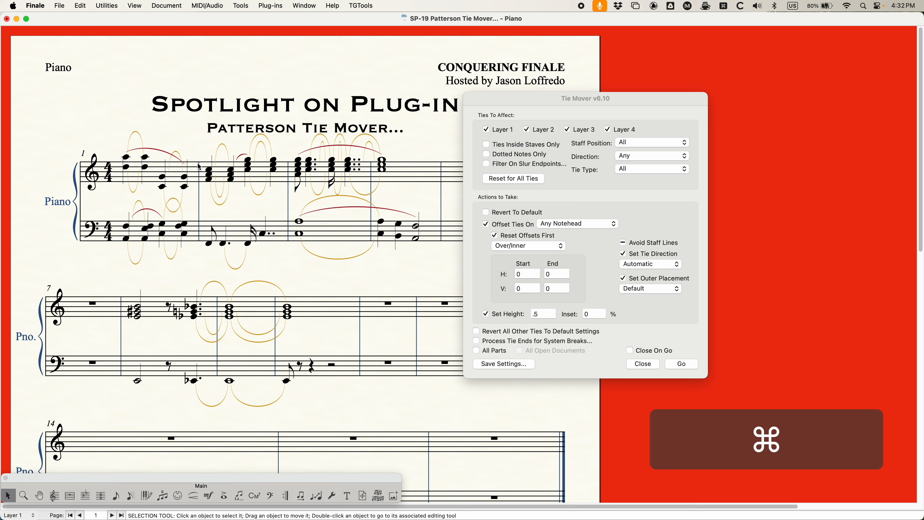
key(super+z)
click(593, 289)
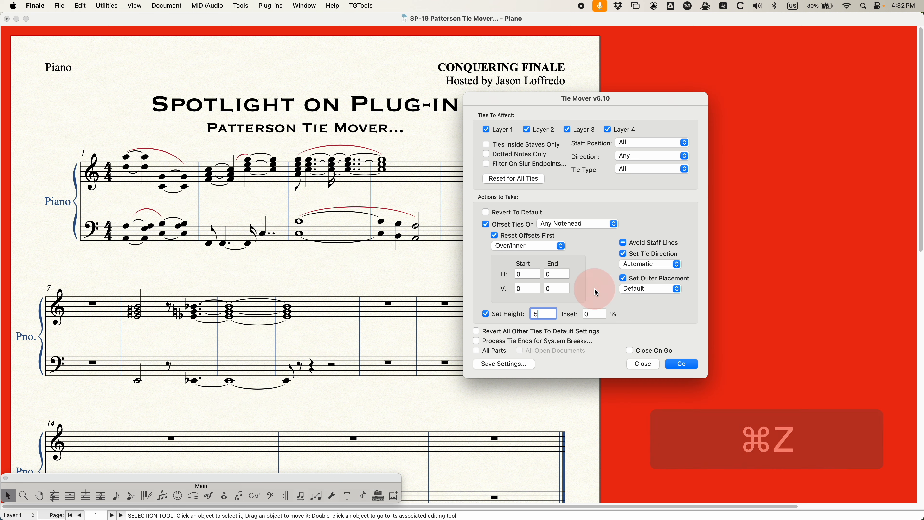
Try the All Parts and Close On Go options, leave both off, and switch back to the full score.
click(476, 351)
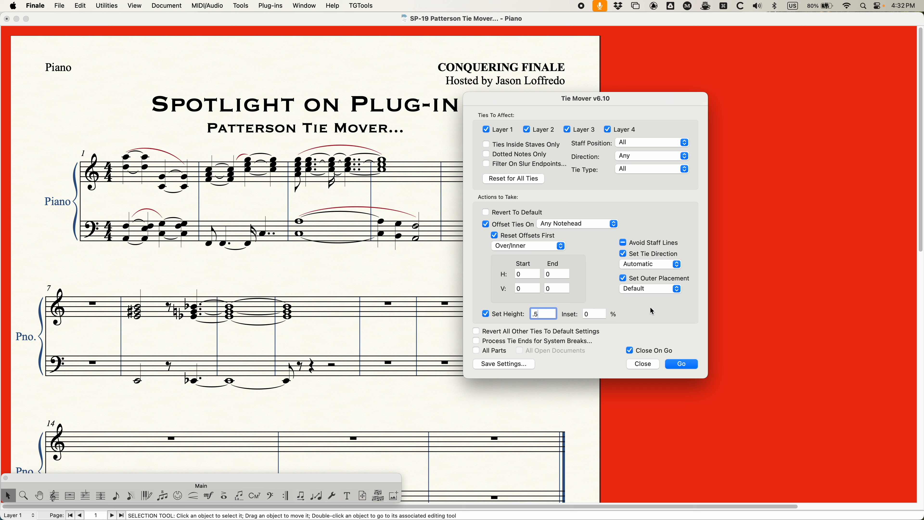
click(630, 350)
click(409, 144)
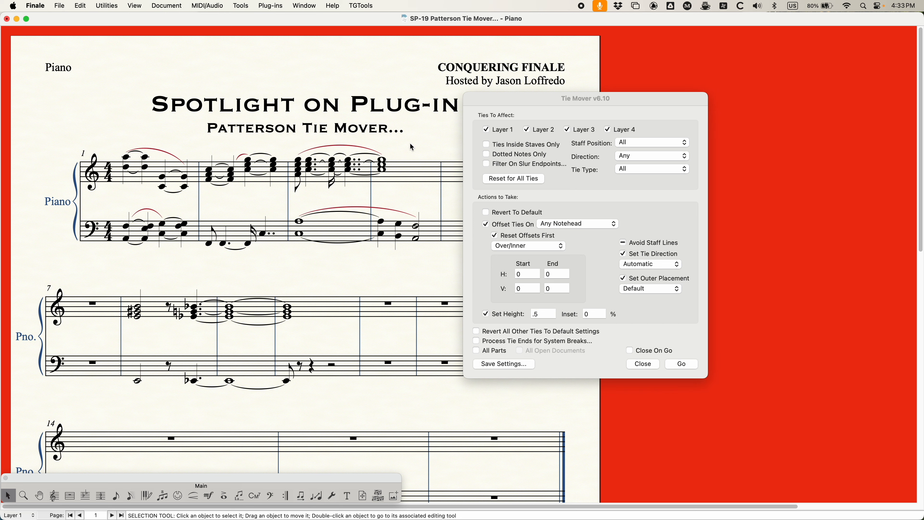
key(alt+super+slash)
drag(594, 97, 594, 78)
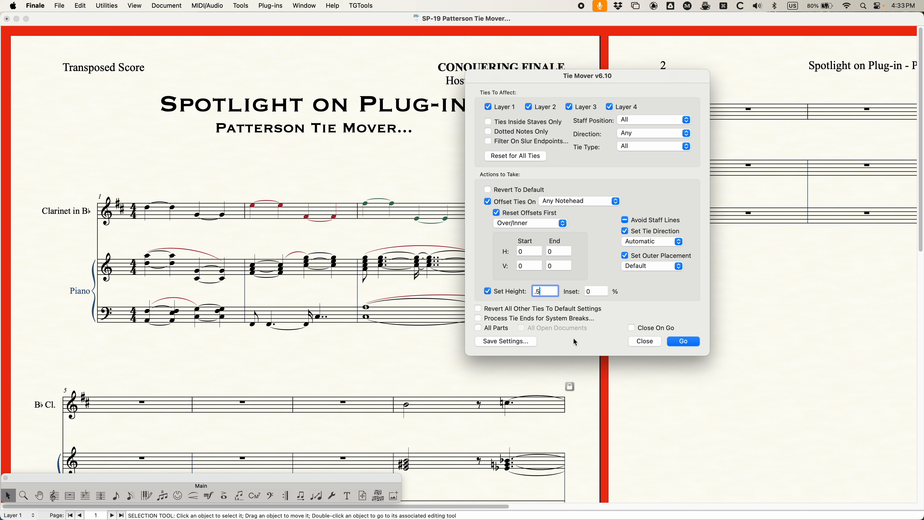
Try naming a saved Tie Mover setting "New tie mover", and cancel without saving it.
click(505, 341)
drag(311, 251, 340, 172)
click(271, 3)
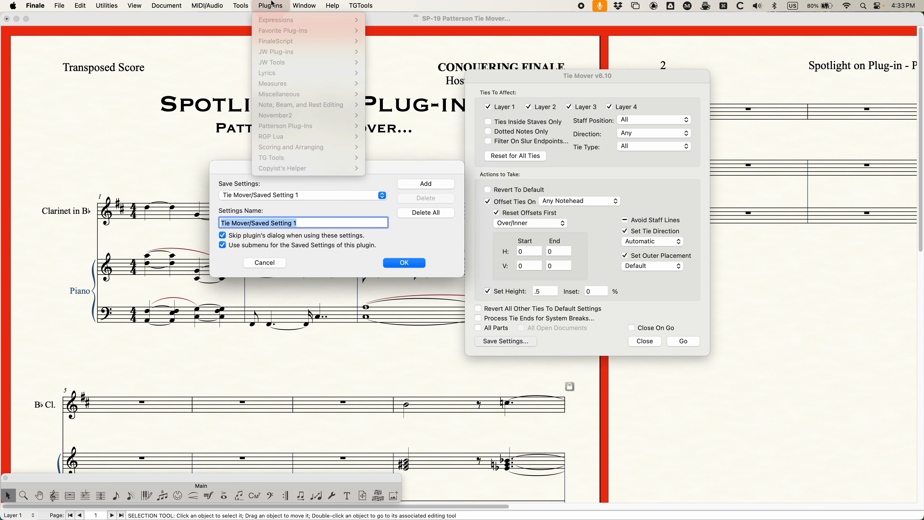
click(271, 2)
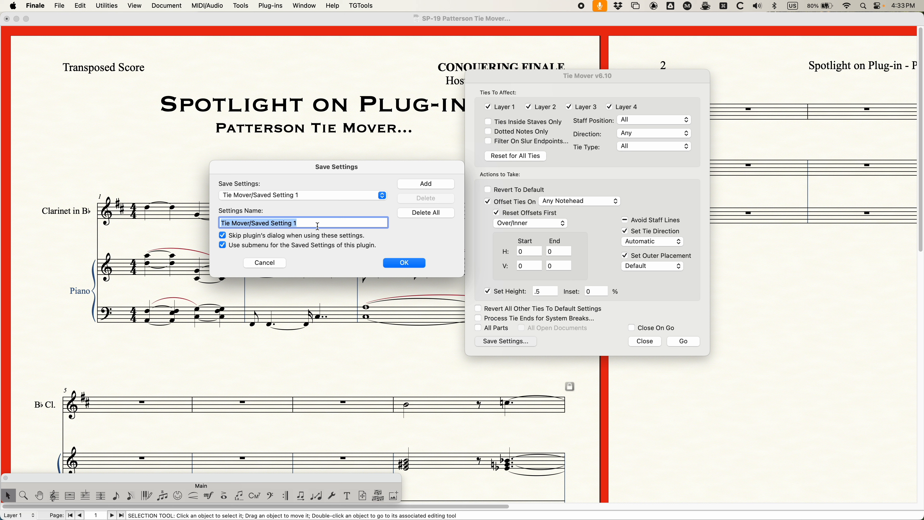
text(New )
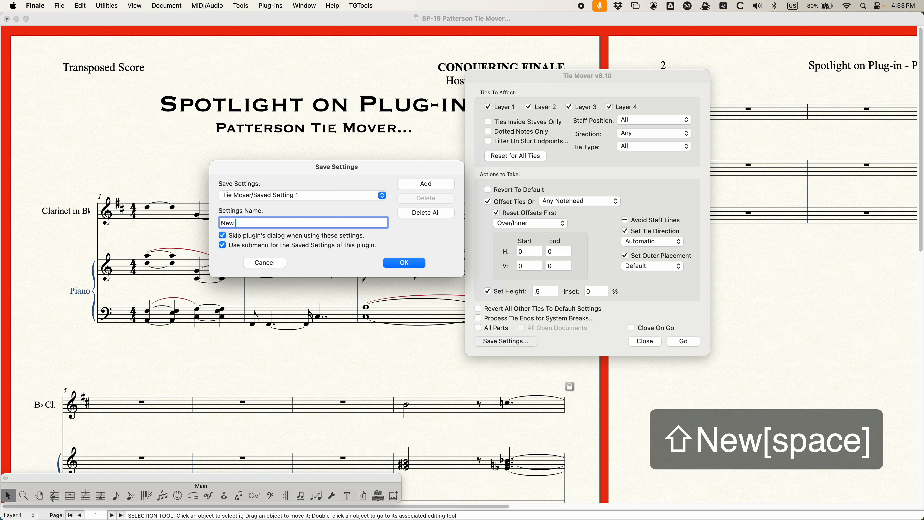
text(tie)
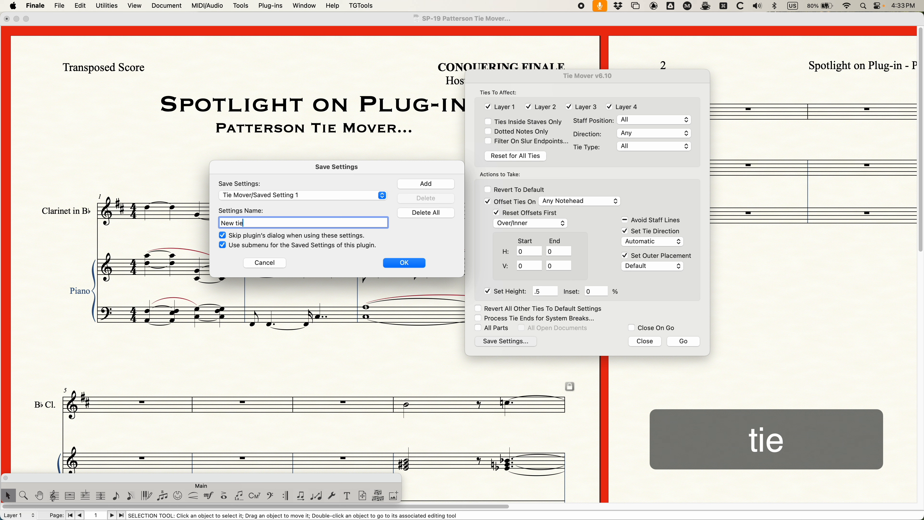
text( mover)
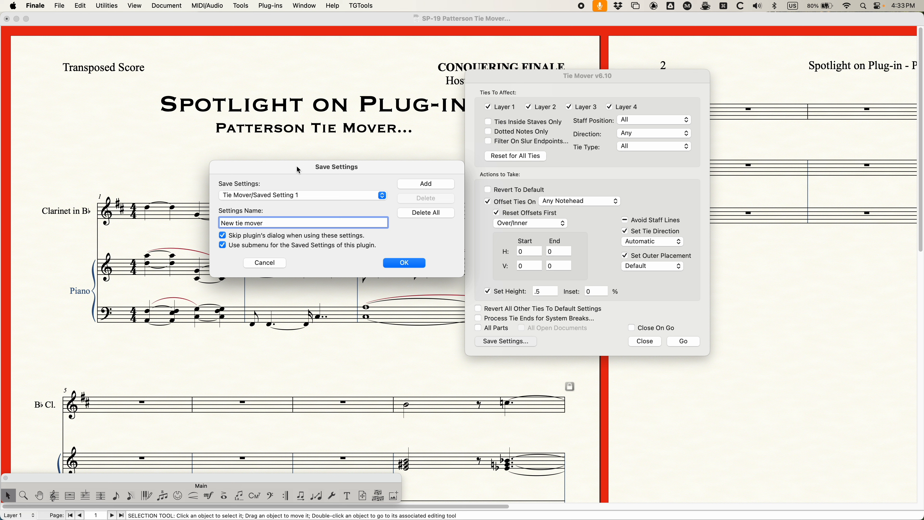
drag(297, 166, 298, 152)
click(261, 249)
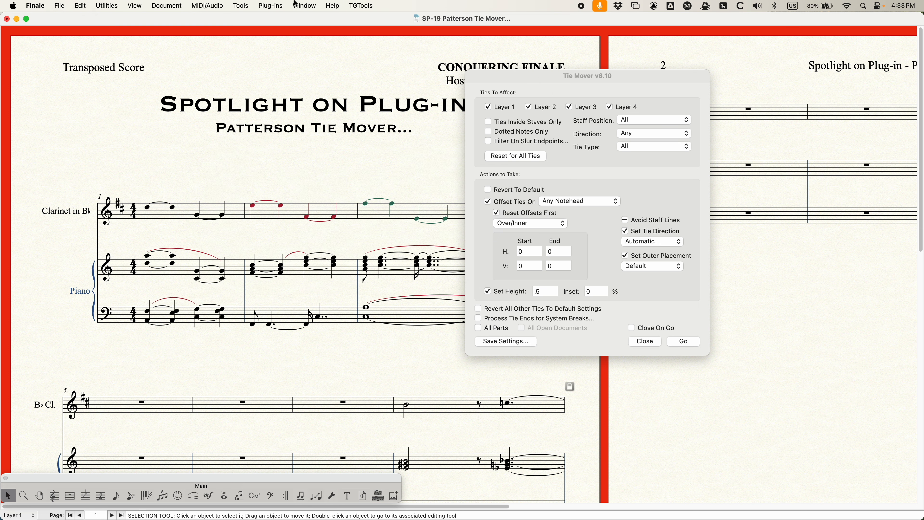
Examine the Patterson plug-in list and its Staff Sets entries to see where saved settings are listed.
click(269, 6)
mouse_move(274, 132)
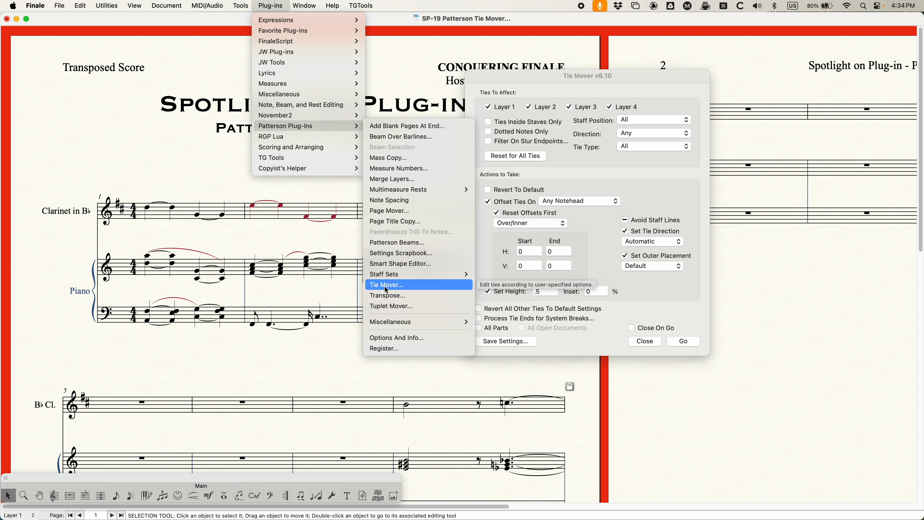
mouse_move(401, 273)
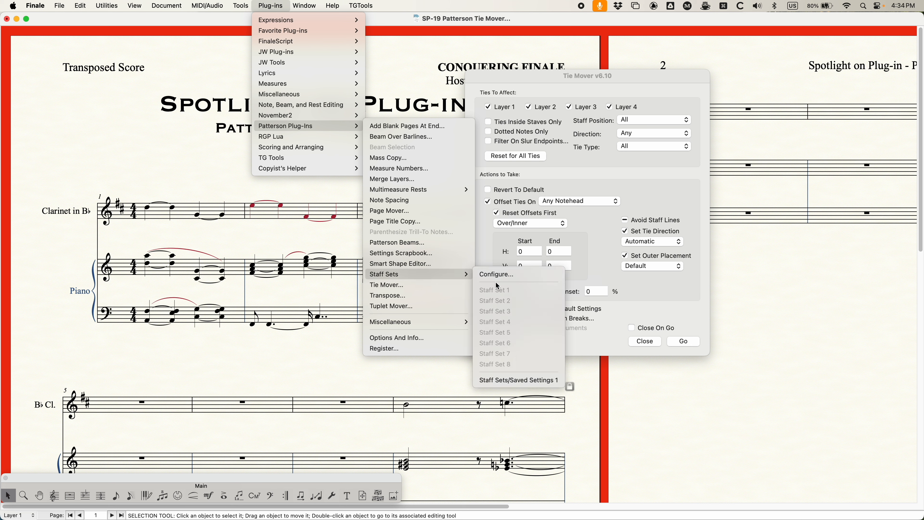
mouse_move(419, 190)
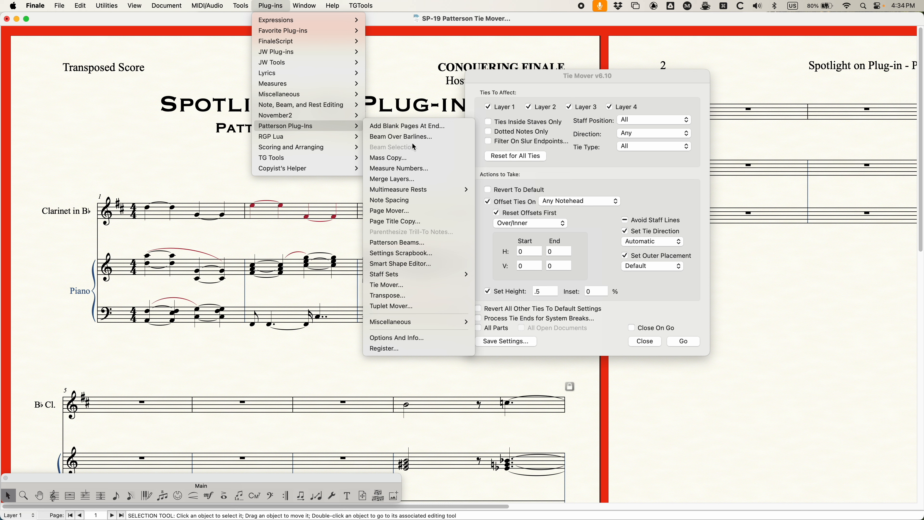
click(394, 287)
Try to save the current Tie Mover options as Tie Mover/Saved Setting 1, declining to continue.
click(513, 343)
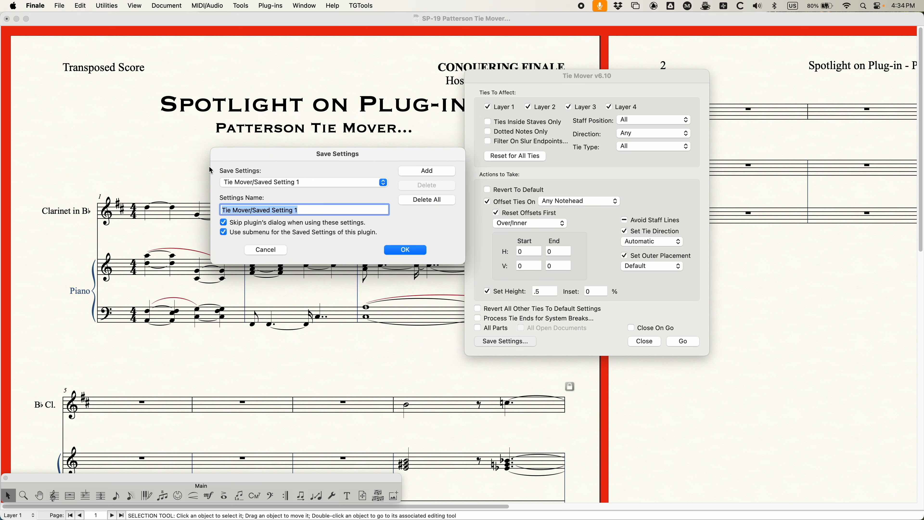
click(405, 251)
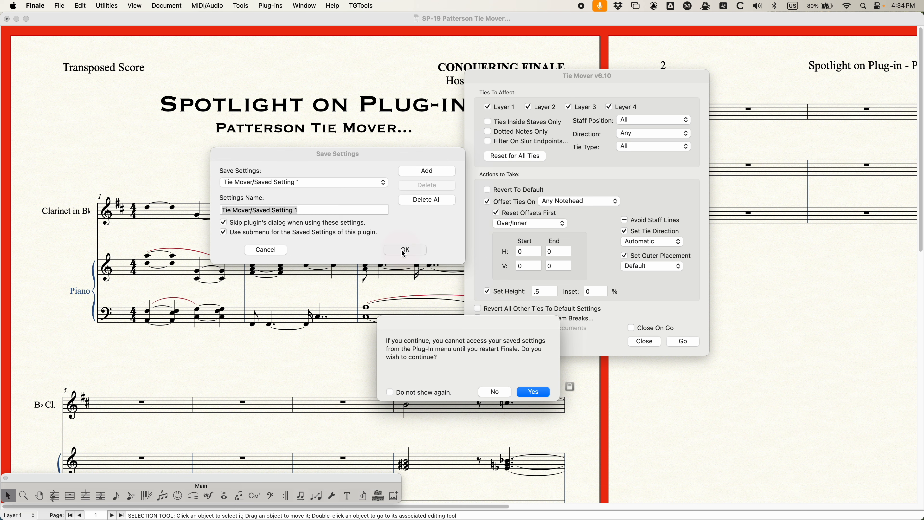
drag(443, 322, 350, 277)
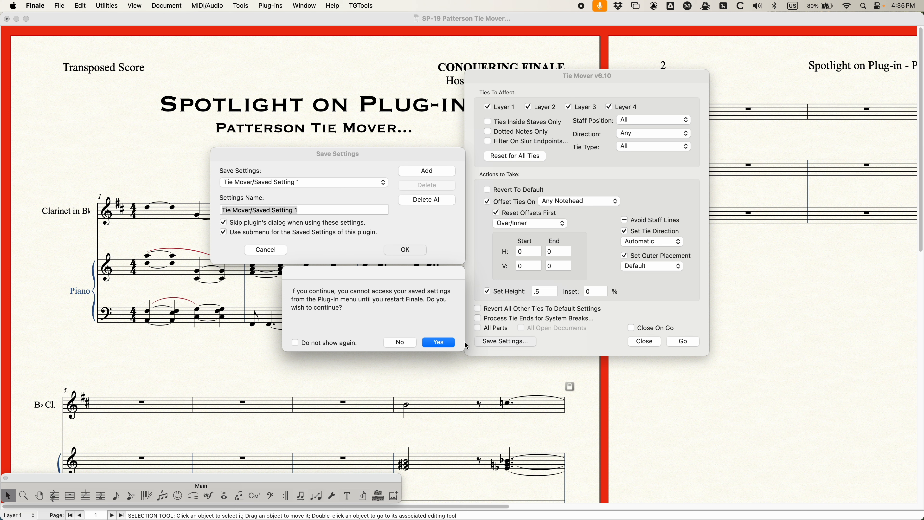
click(402, 341)
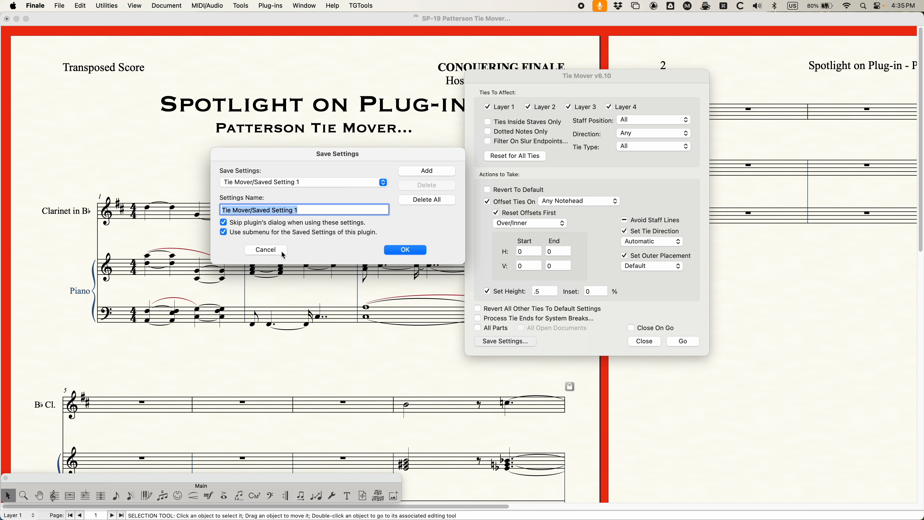
click(405, 251)
Check the Tie Mover entry among the Patterson plug-ins.
click(271, 6)
mouse_move(271, 127)
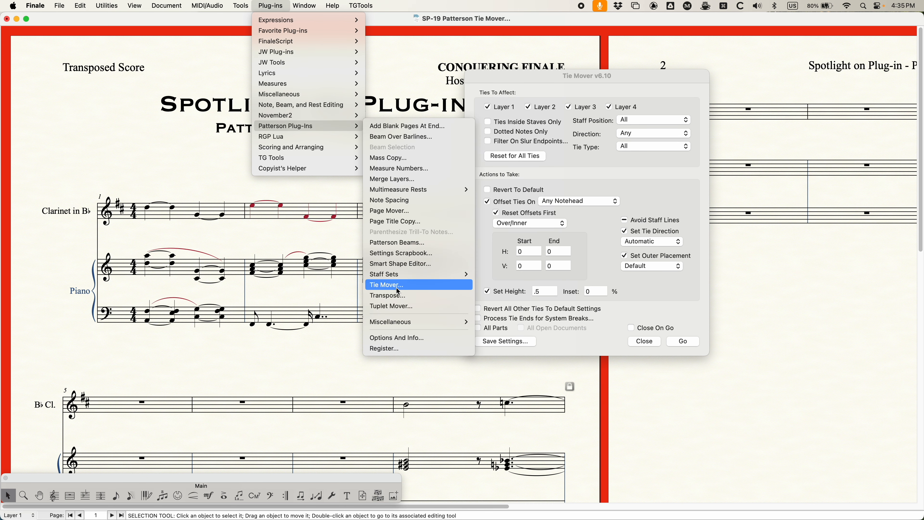
click(263, 3)
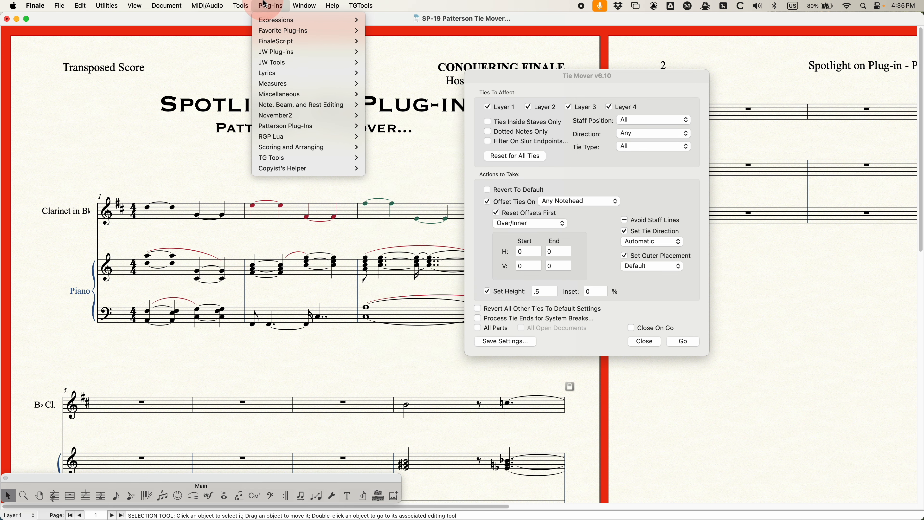
Set the Tie Mover height to 0, turn Set Height off, and reposition the dialog over the score.
drag(525, 70, 412, 48)
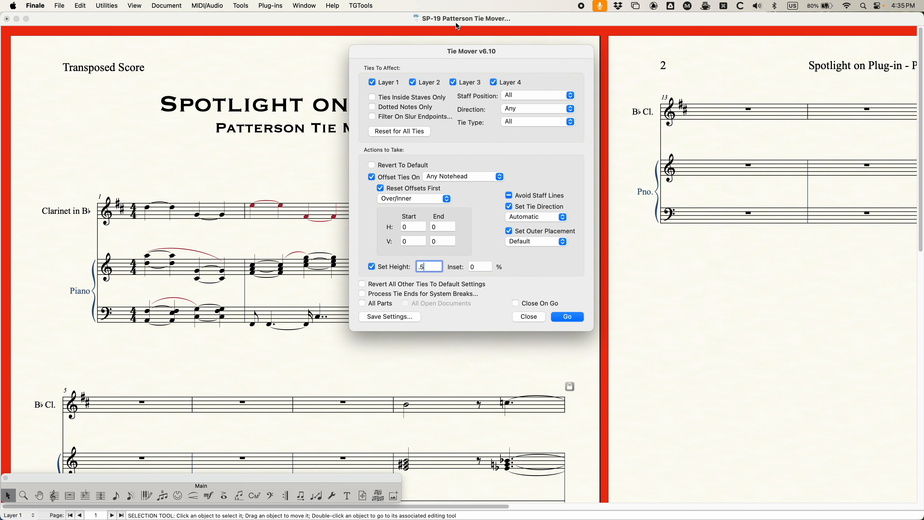
double_click(432, 266)
text(0)
click(372, 267)
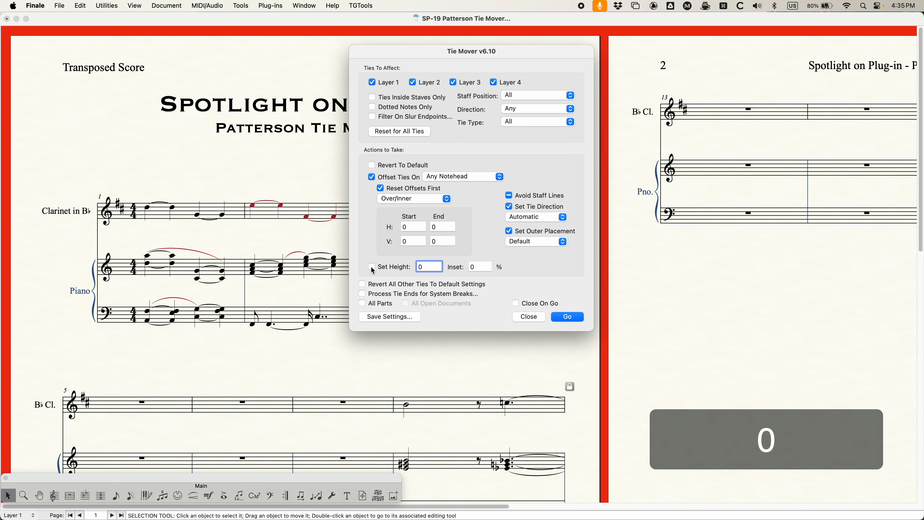
drag(417, 49, 380, 67)
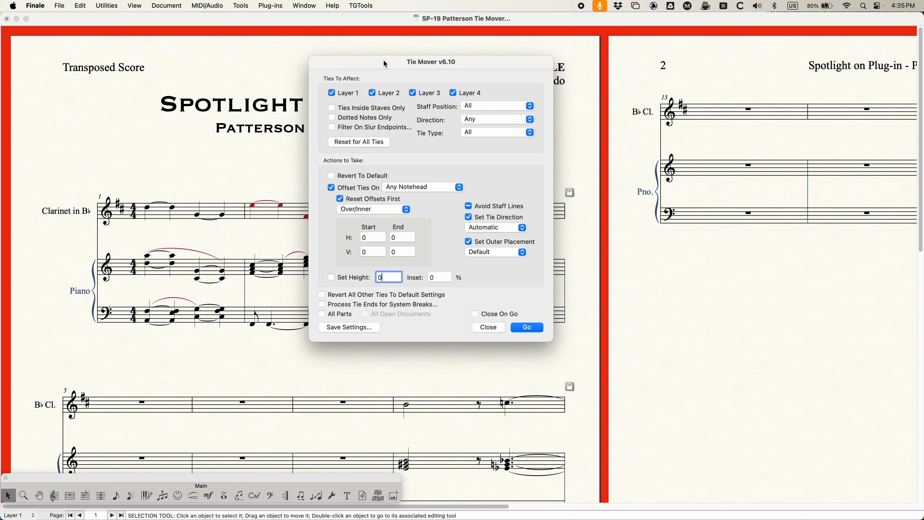
drag(393, 61, 393, 64)
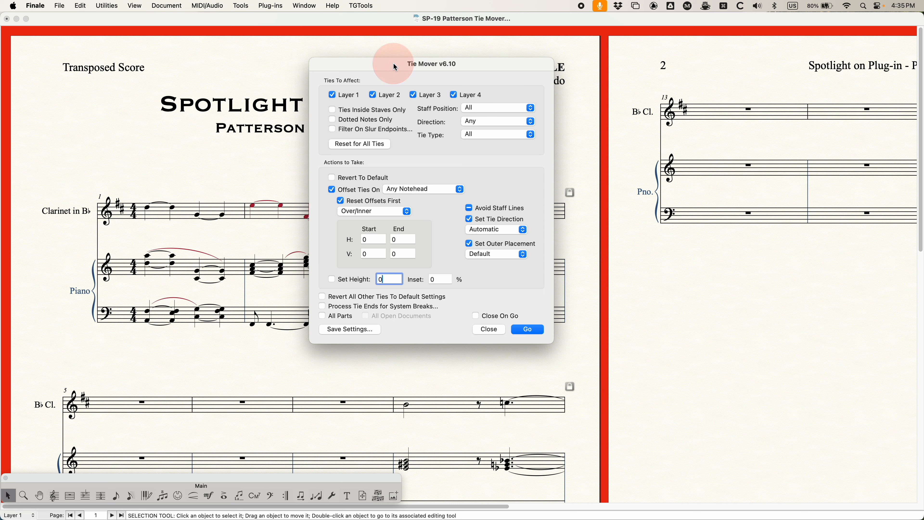